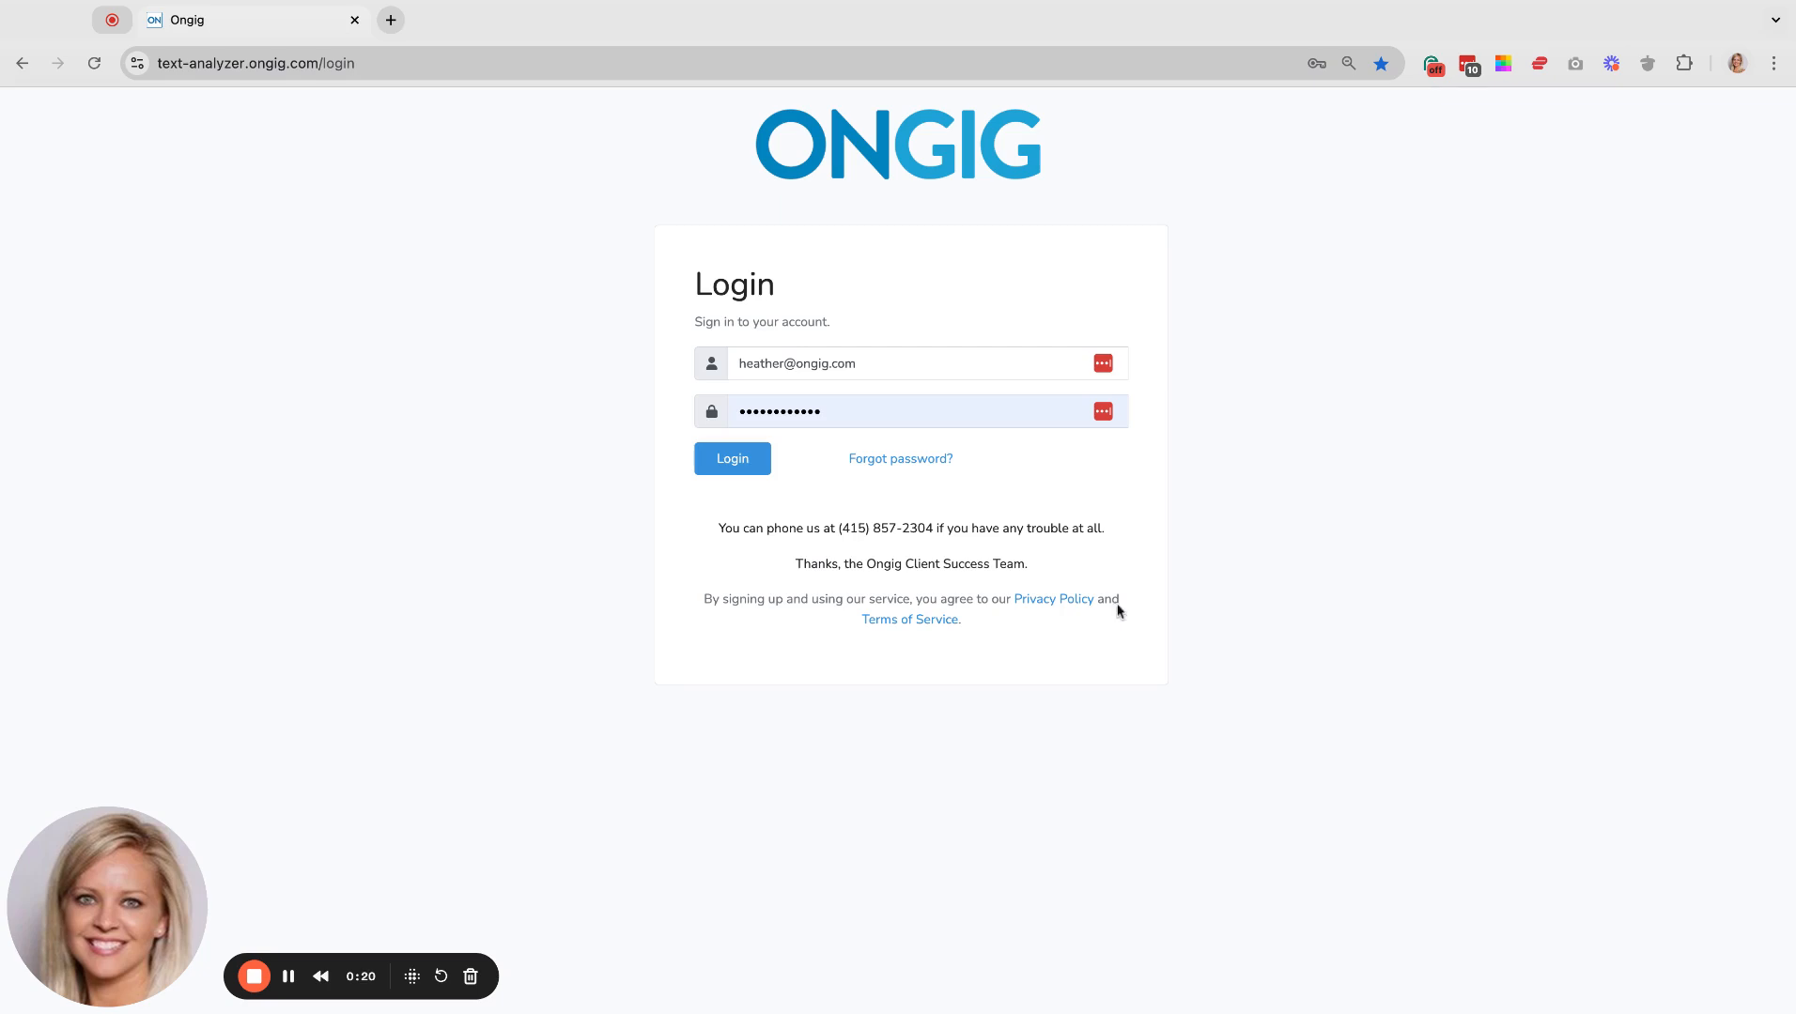
Step: Log in and create a new job from the Software_Engineer_Job_Description_Newco Word document
click(750, 476)
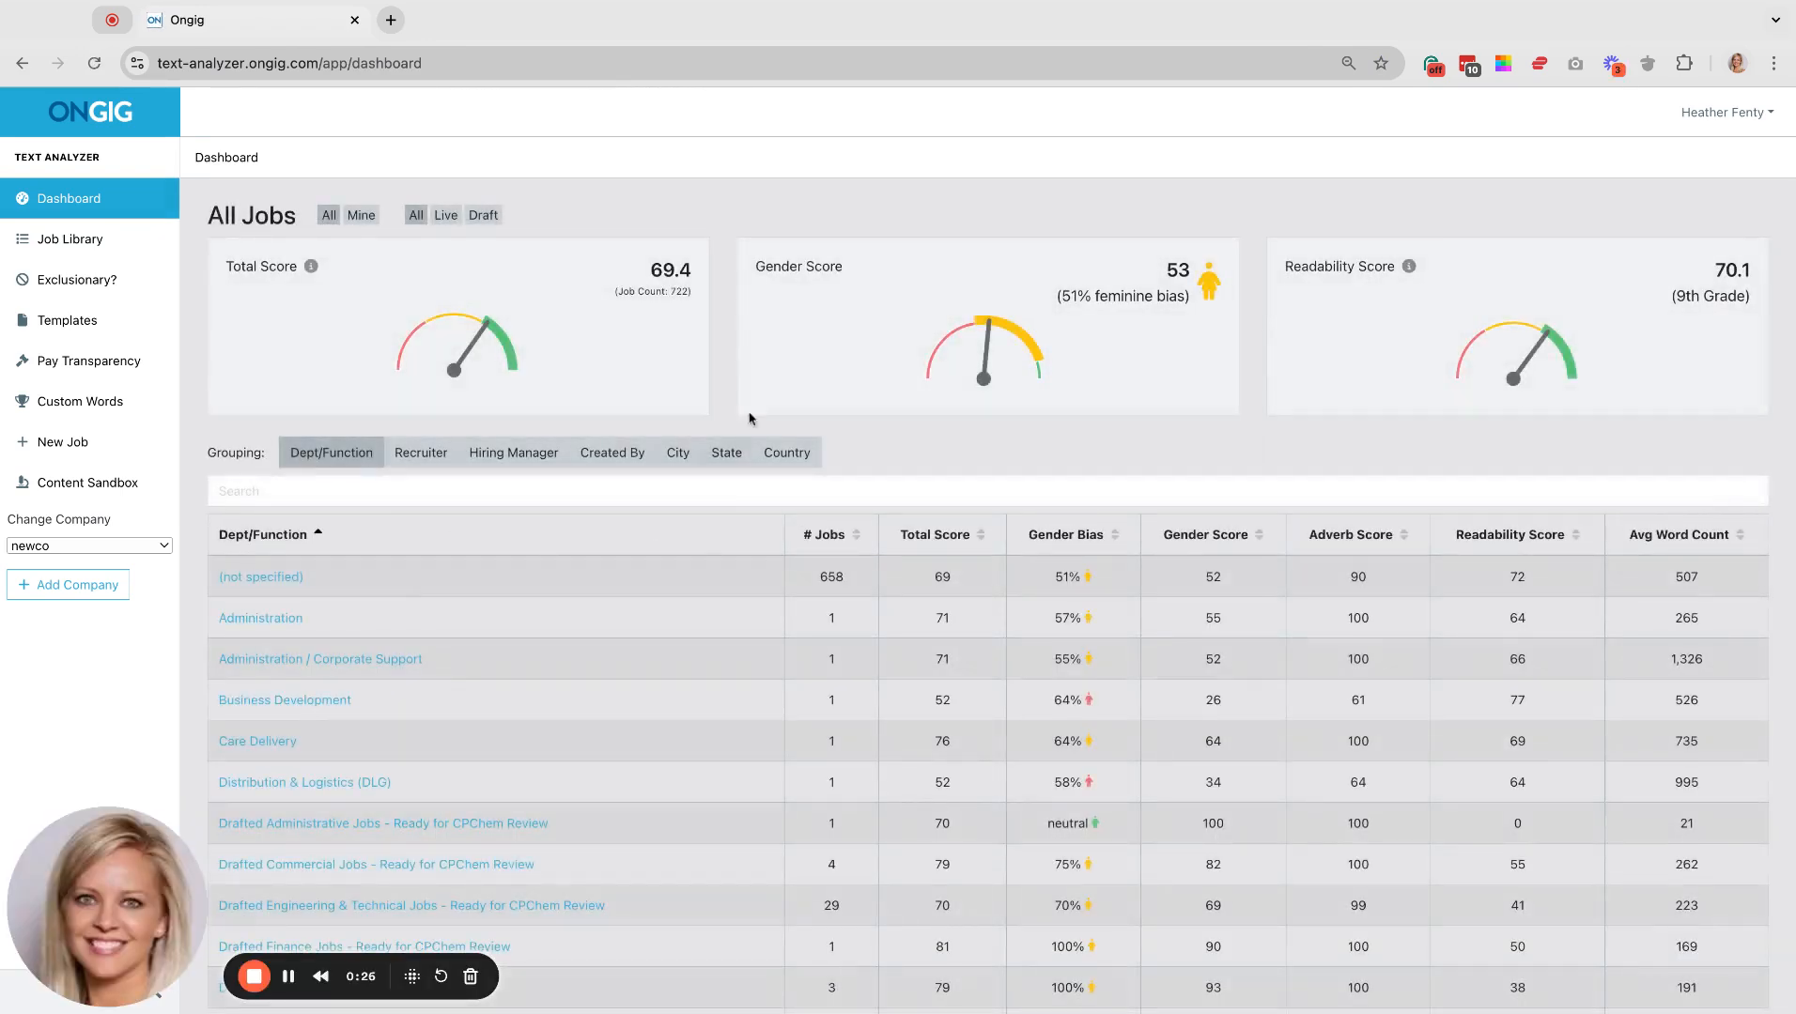
click(73, 452)
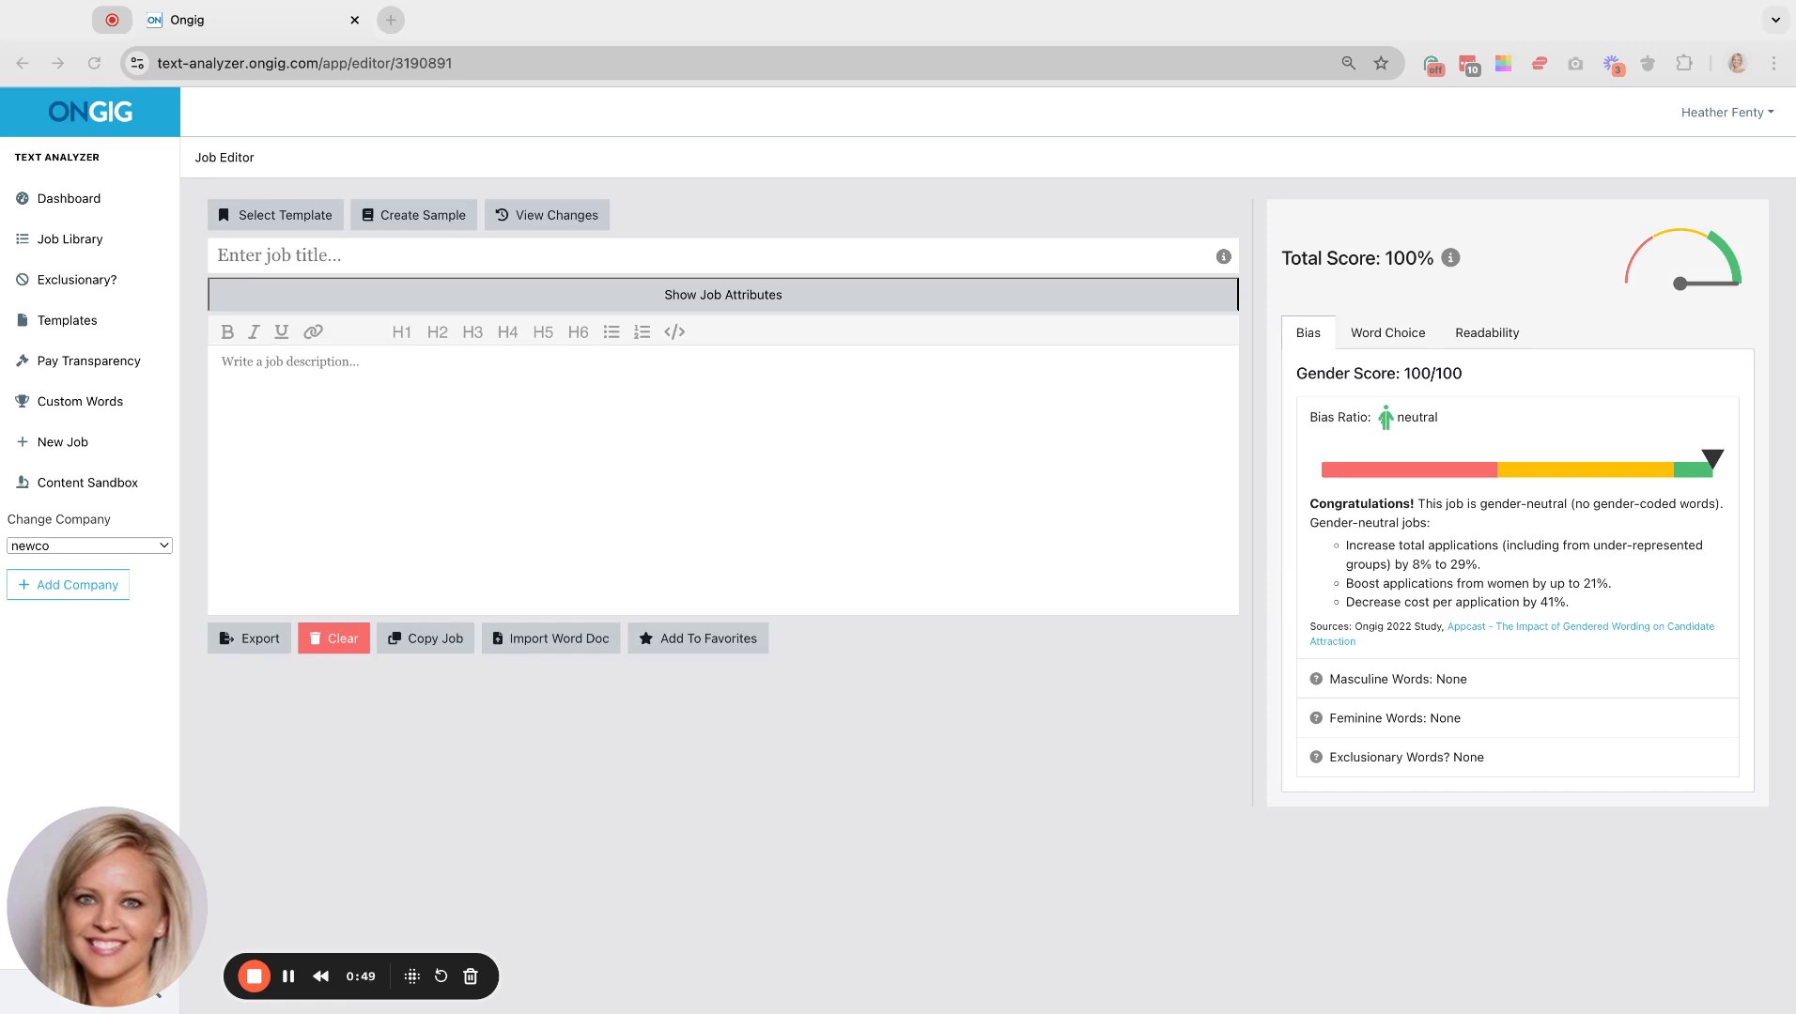
click(1458, 673)
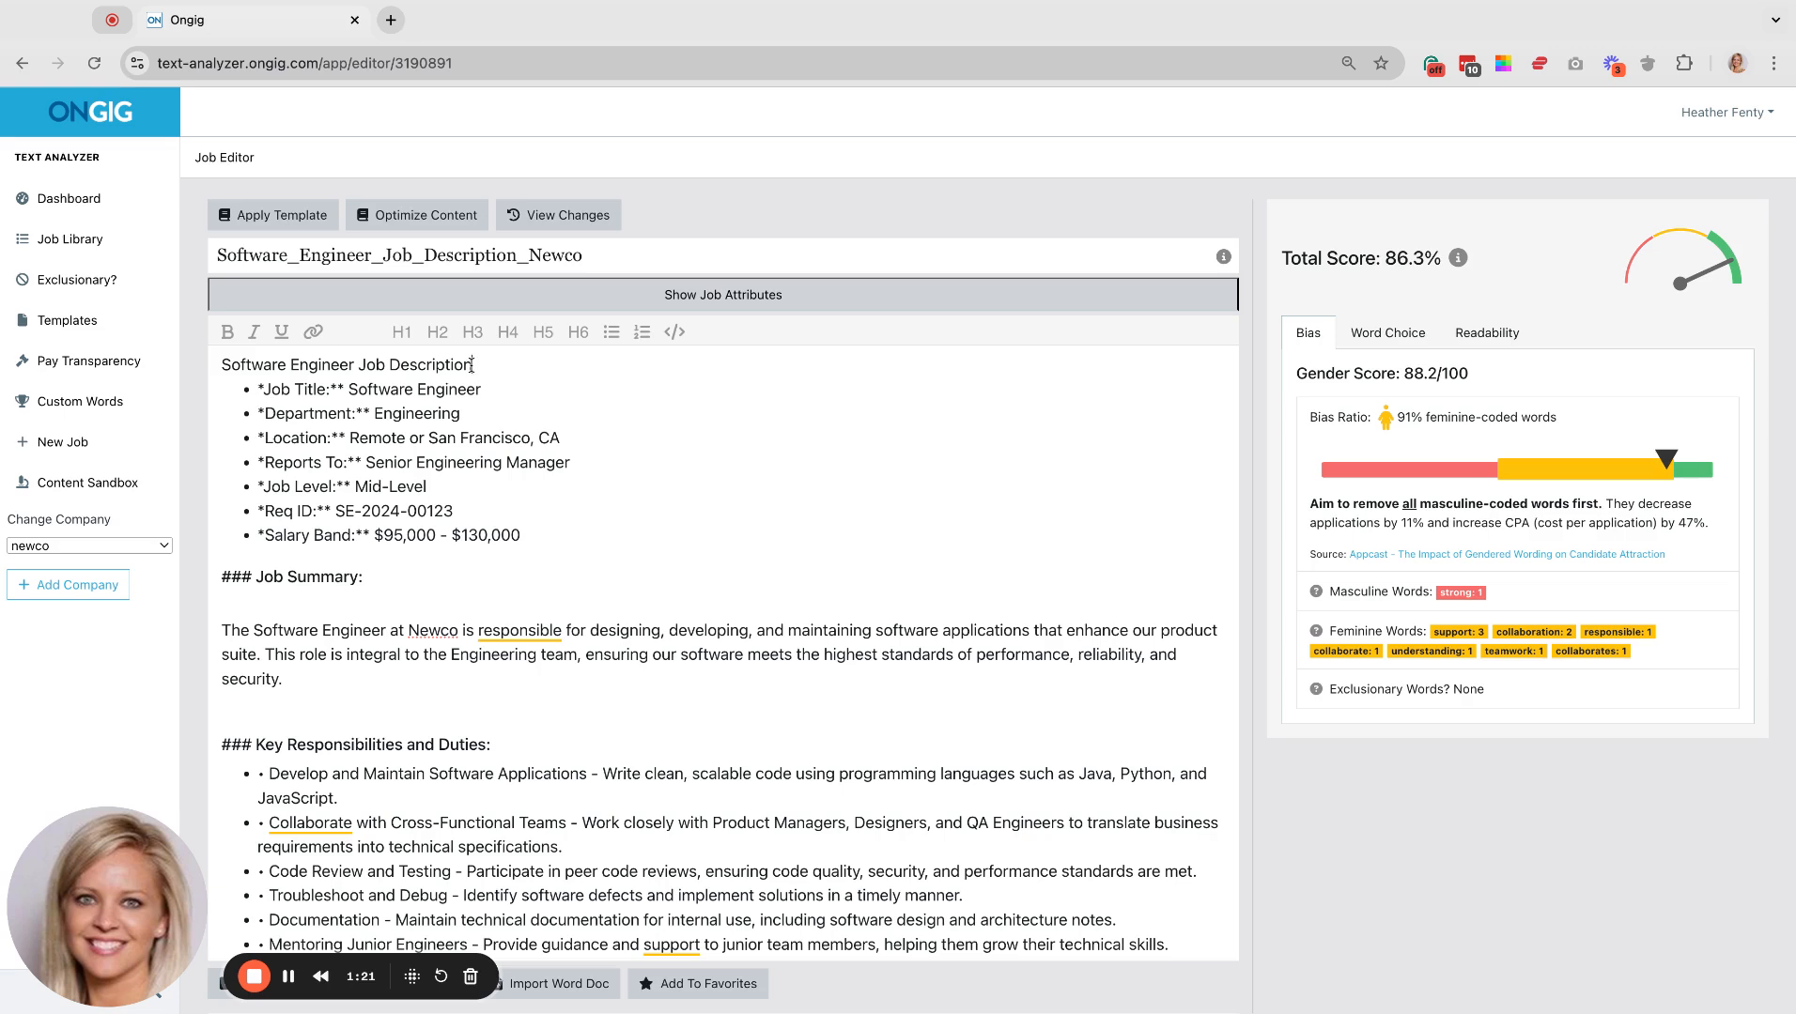
Step: Move the heading "Software Engineer Job Description" out of the description body and use it as the job title
drag(471, 364, 221, 364)
key(ctrl+c)
key(BackSpace)
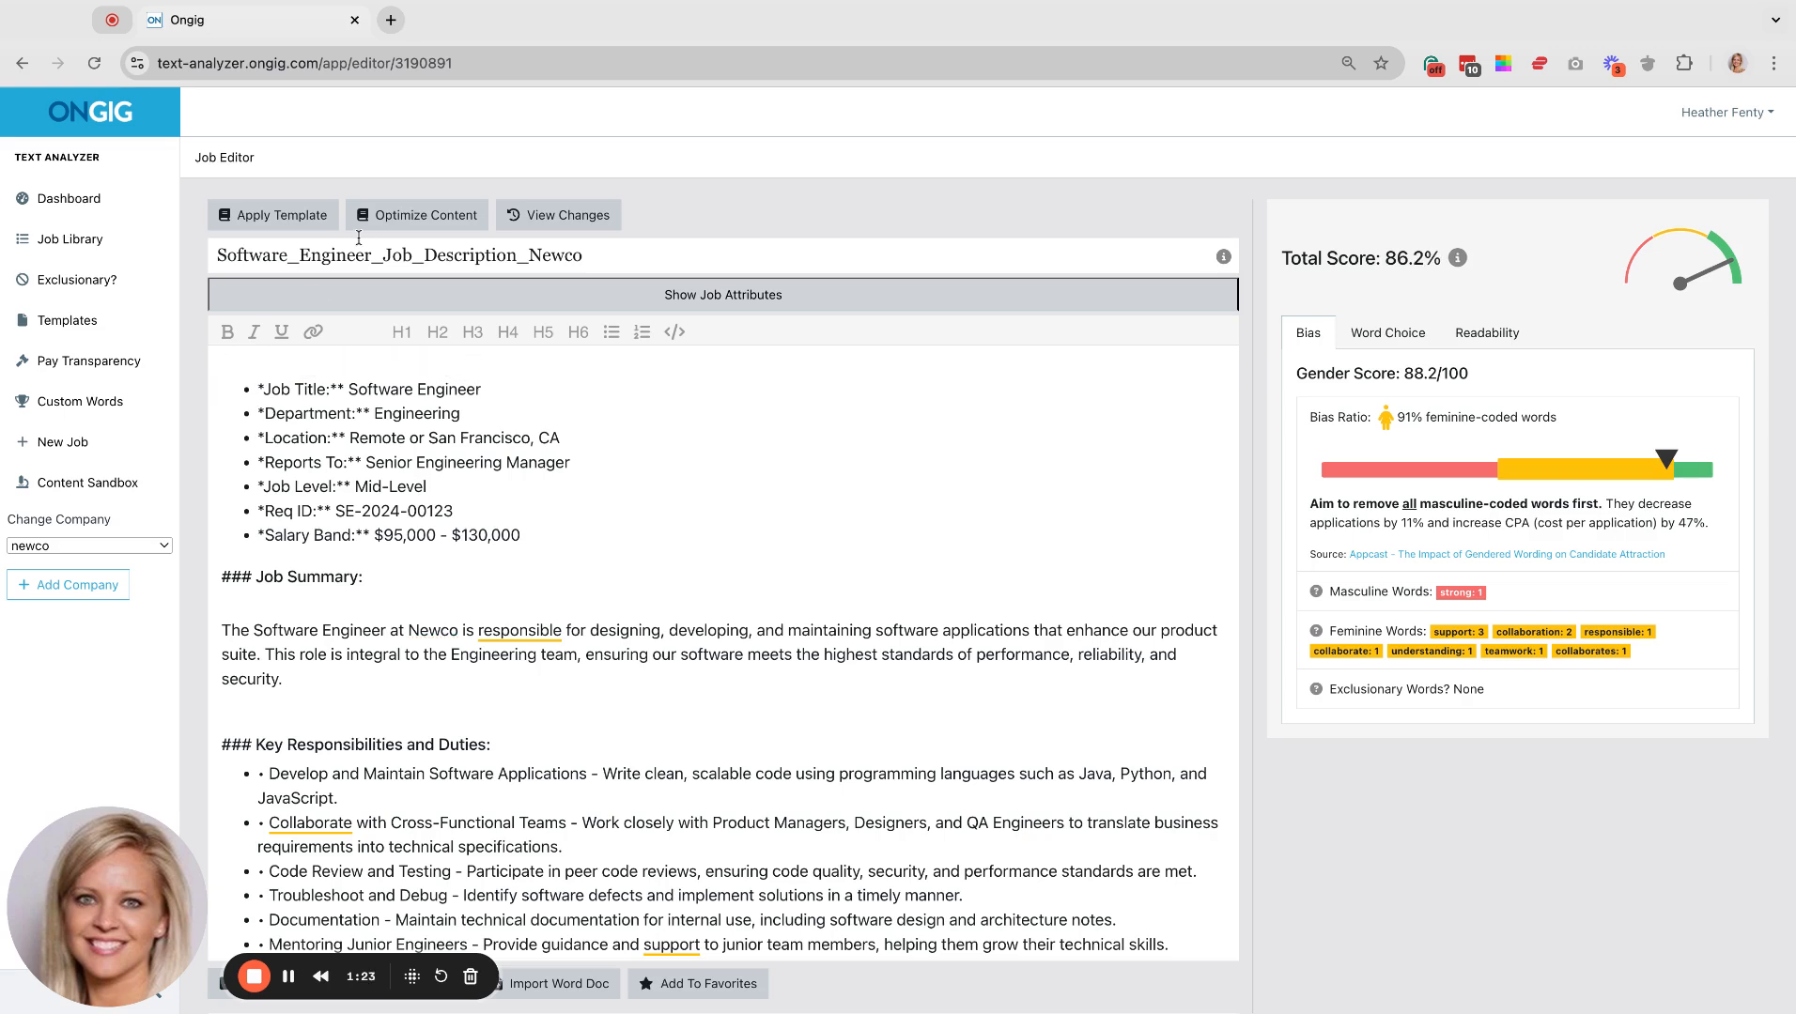
double_click(345, 258)
key(ctrl+v)
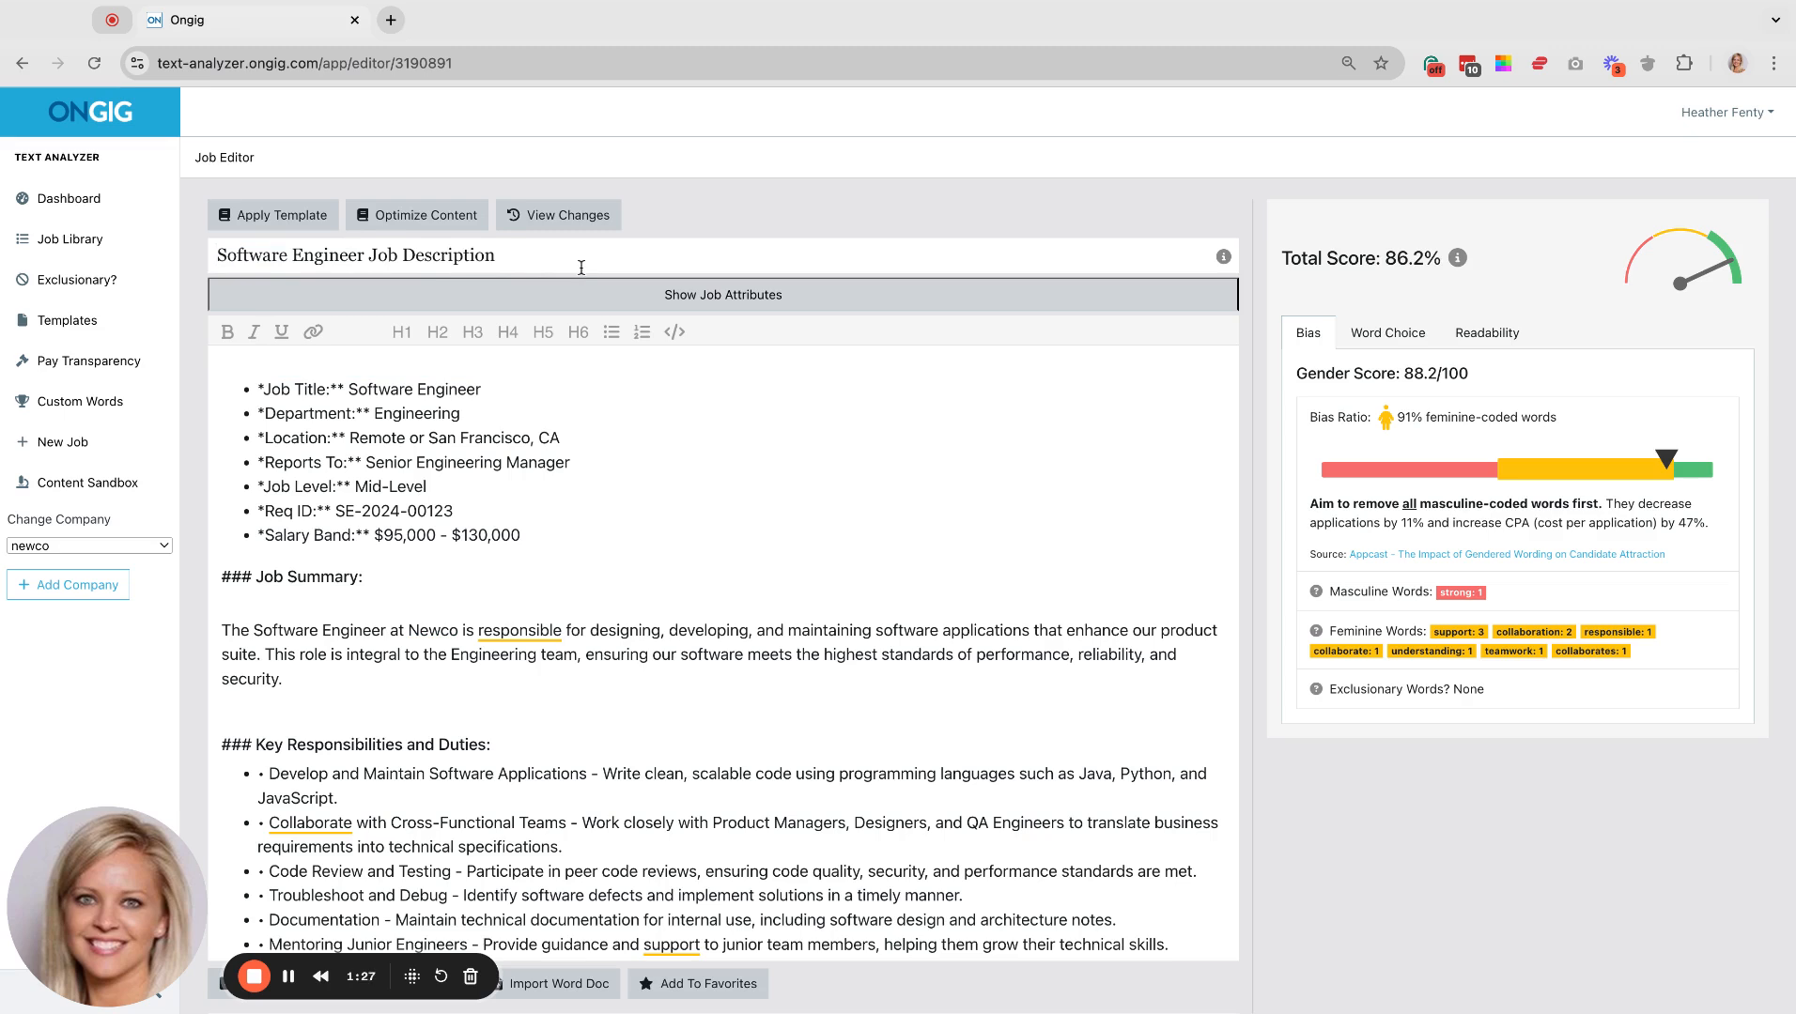
key(Up)
Step: Apply the Job Description Example Newco smart template with masculine bias removal and grammar and spelling fixes turned off
click(294, 226)
click(558, 384)
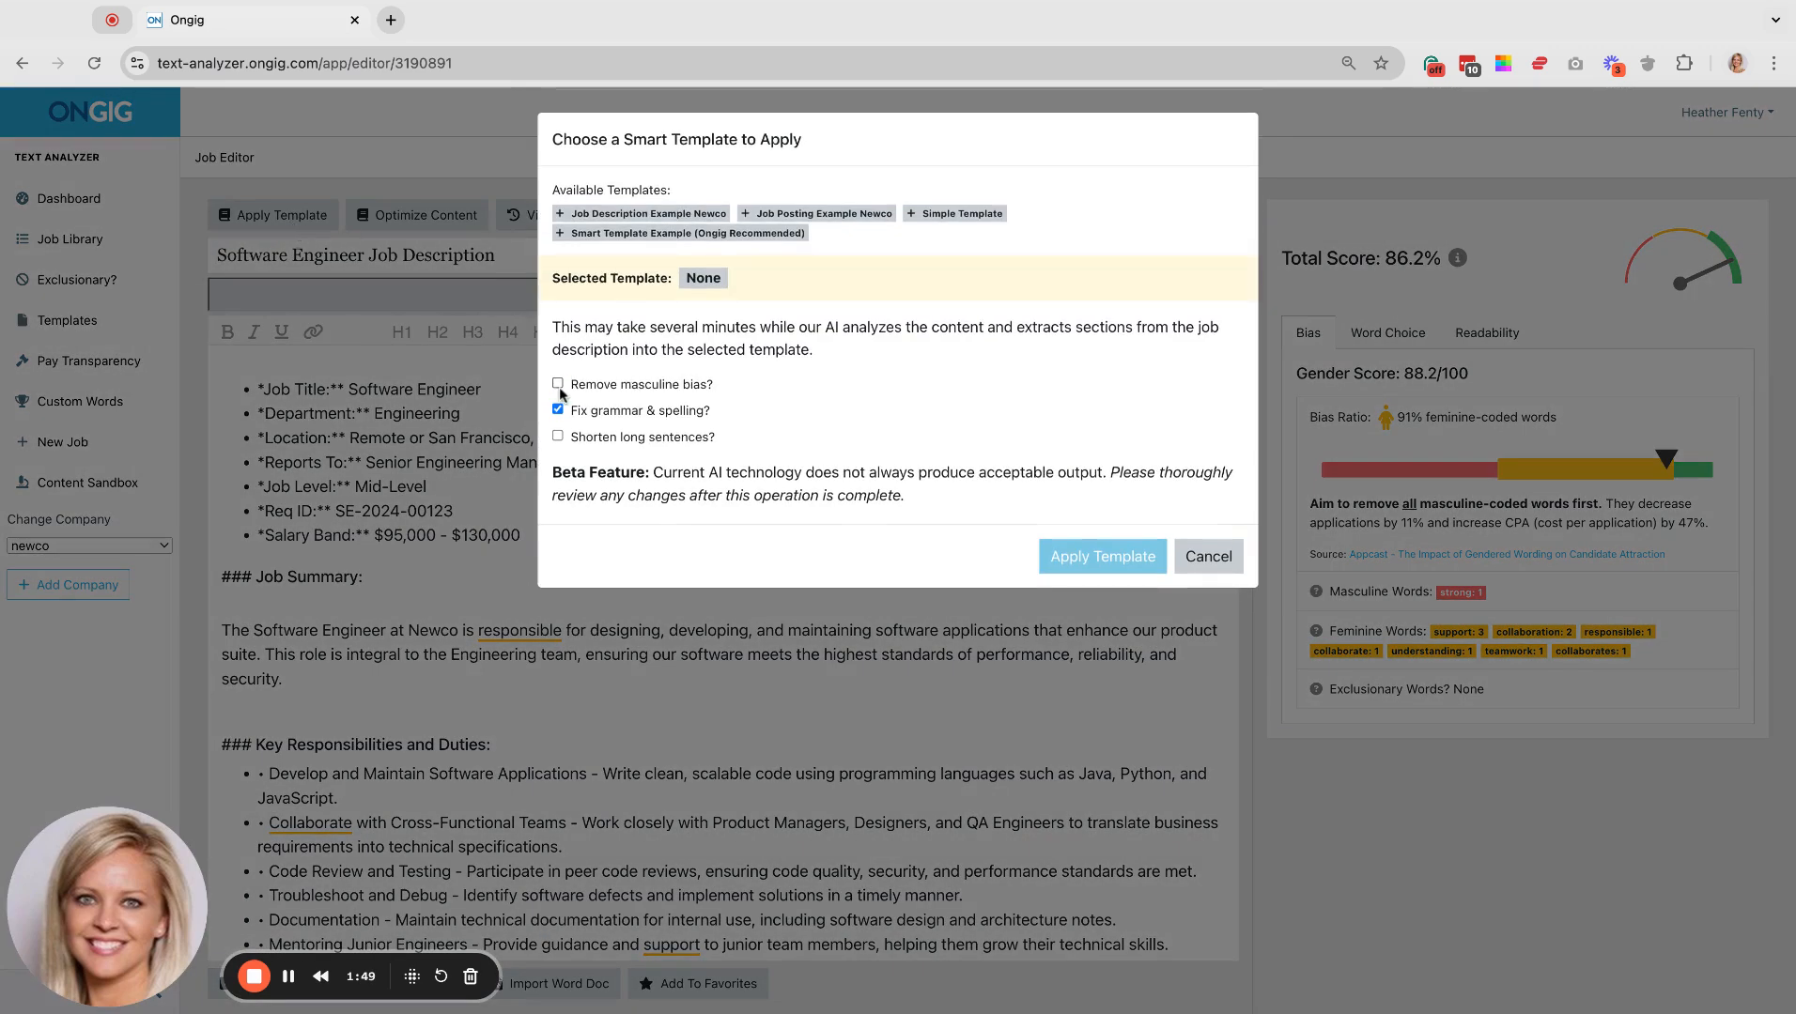
click(558, 409)
click(653, 218)
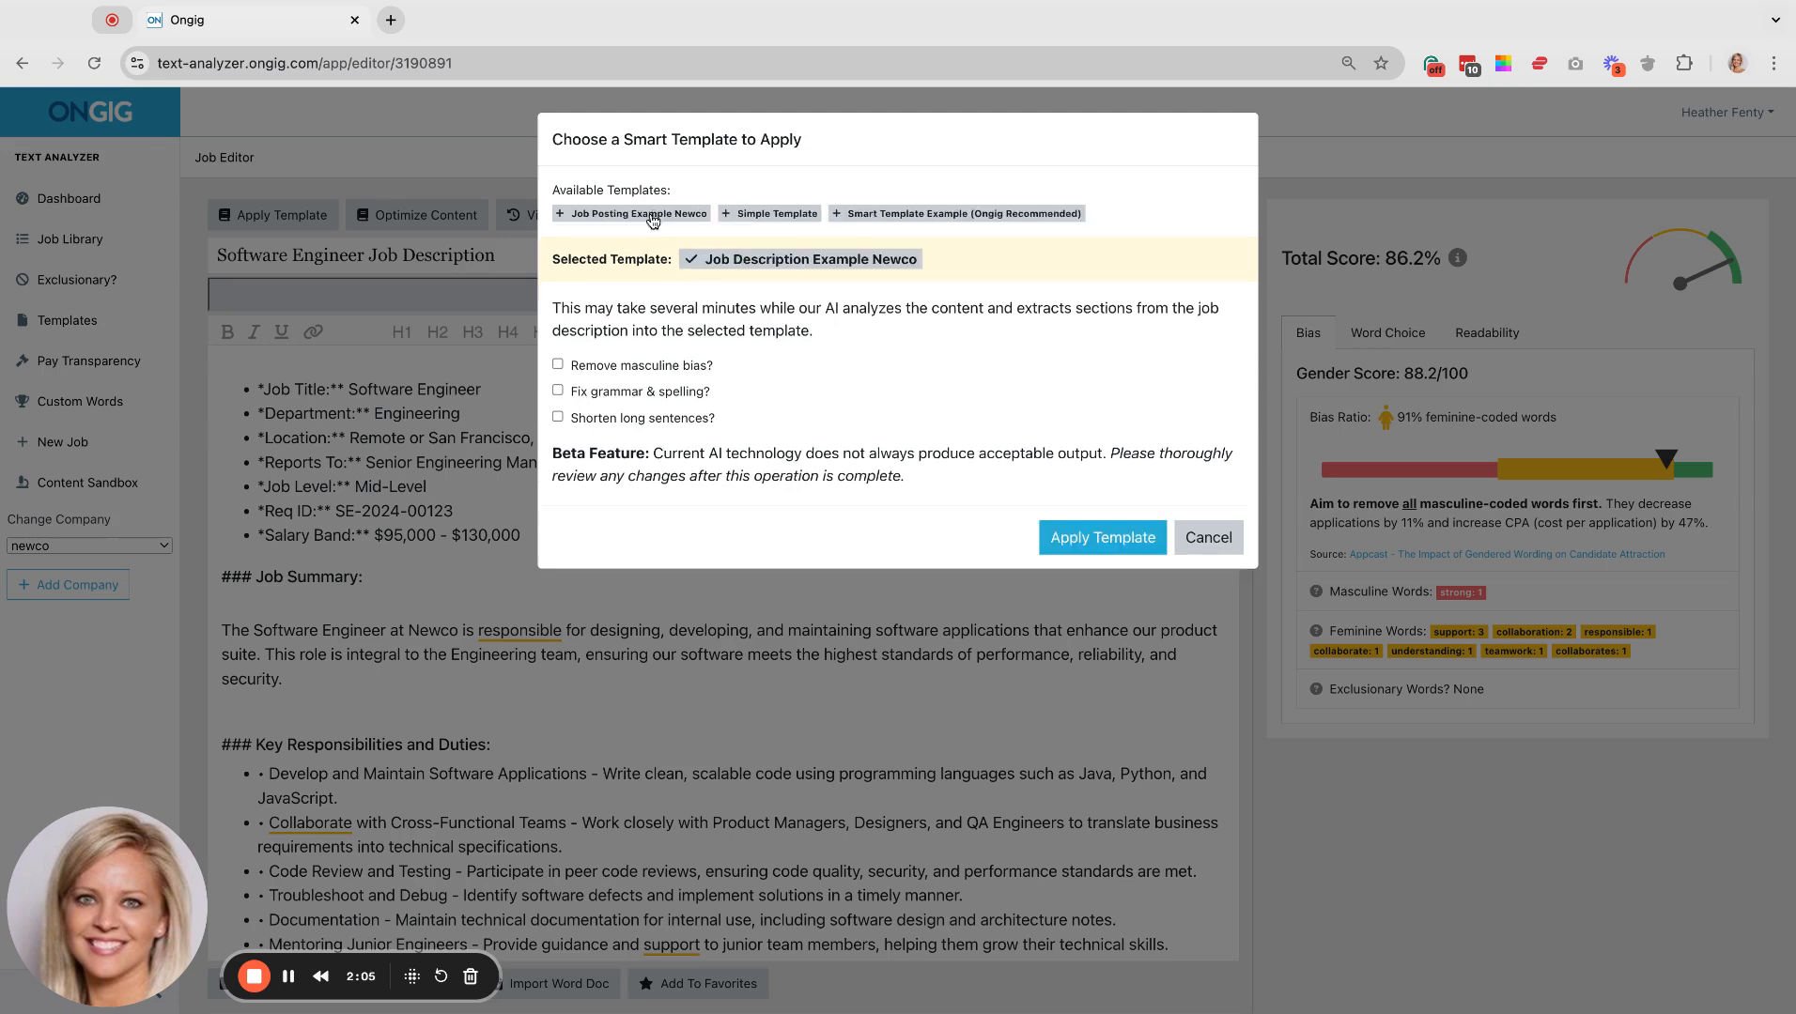
click(1112, 550)
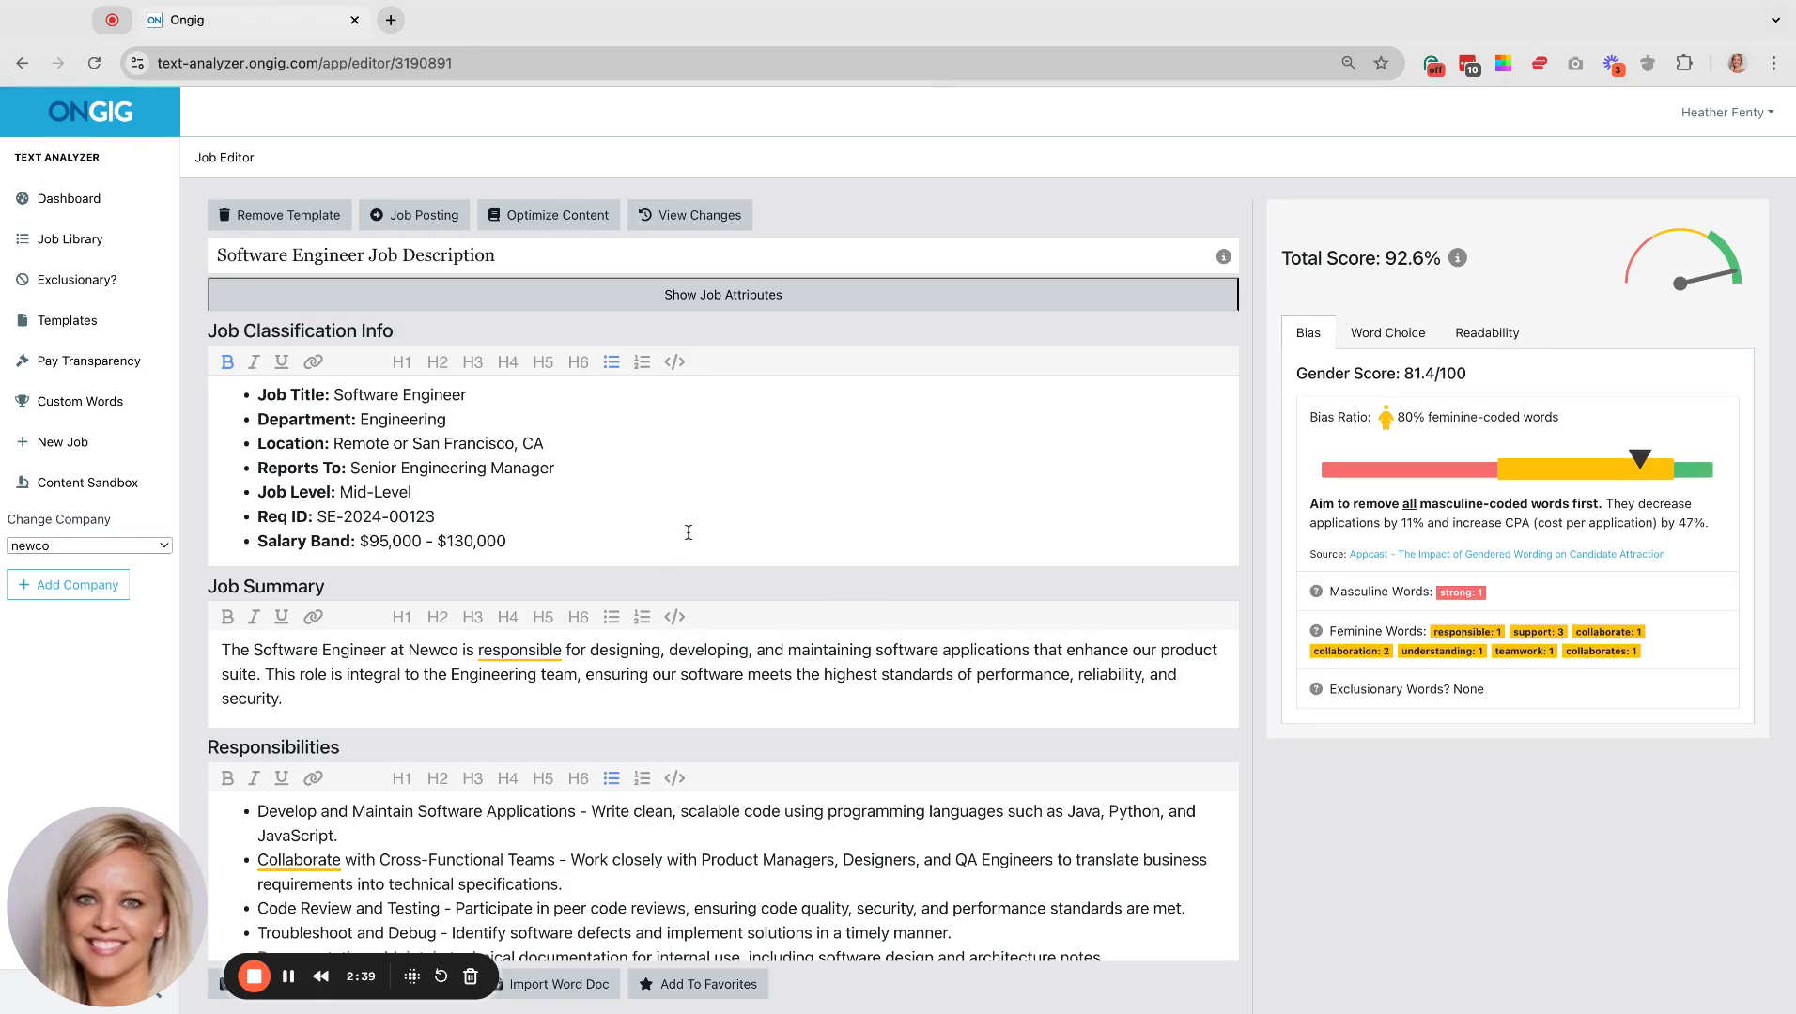
Step: Open the Job Description Example Newco template in a separate browser tab and review its list of sections
super+click(109, 330)
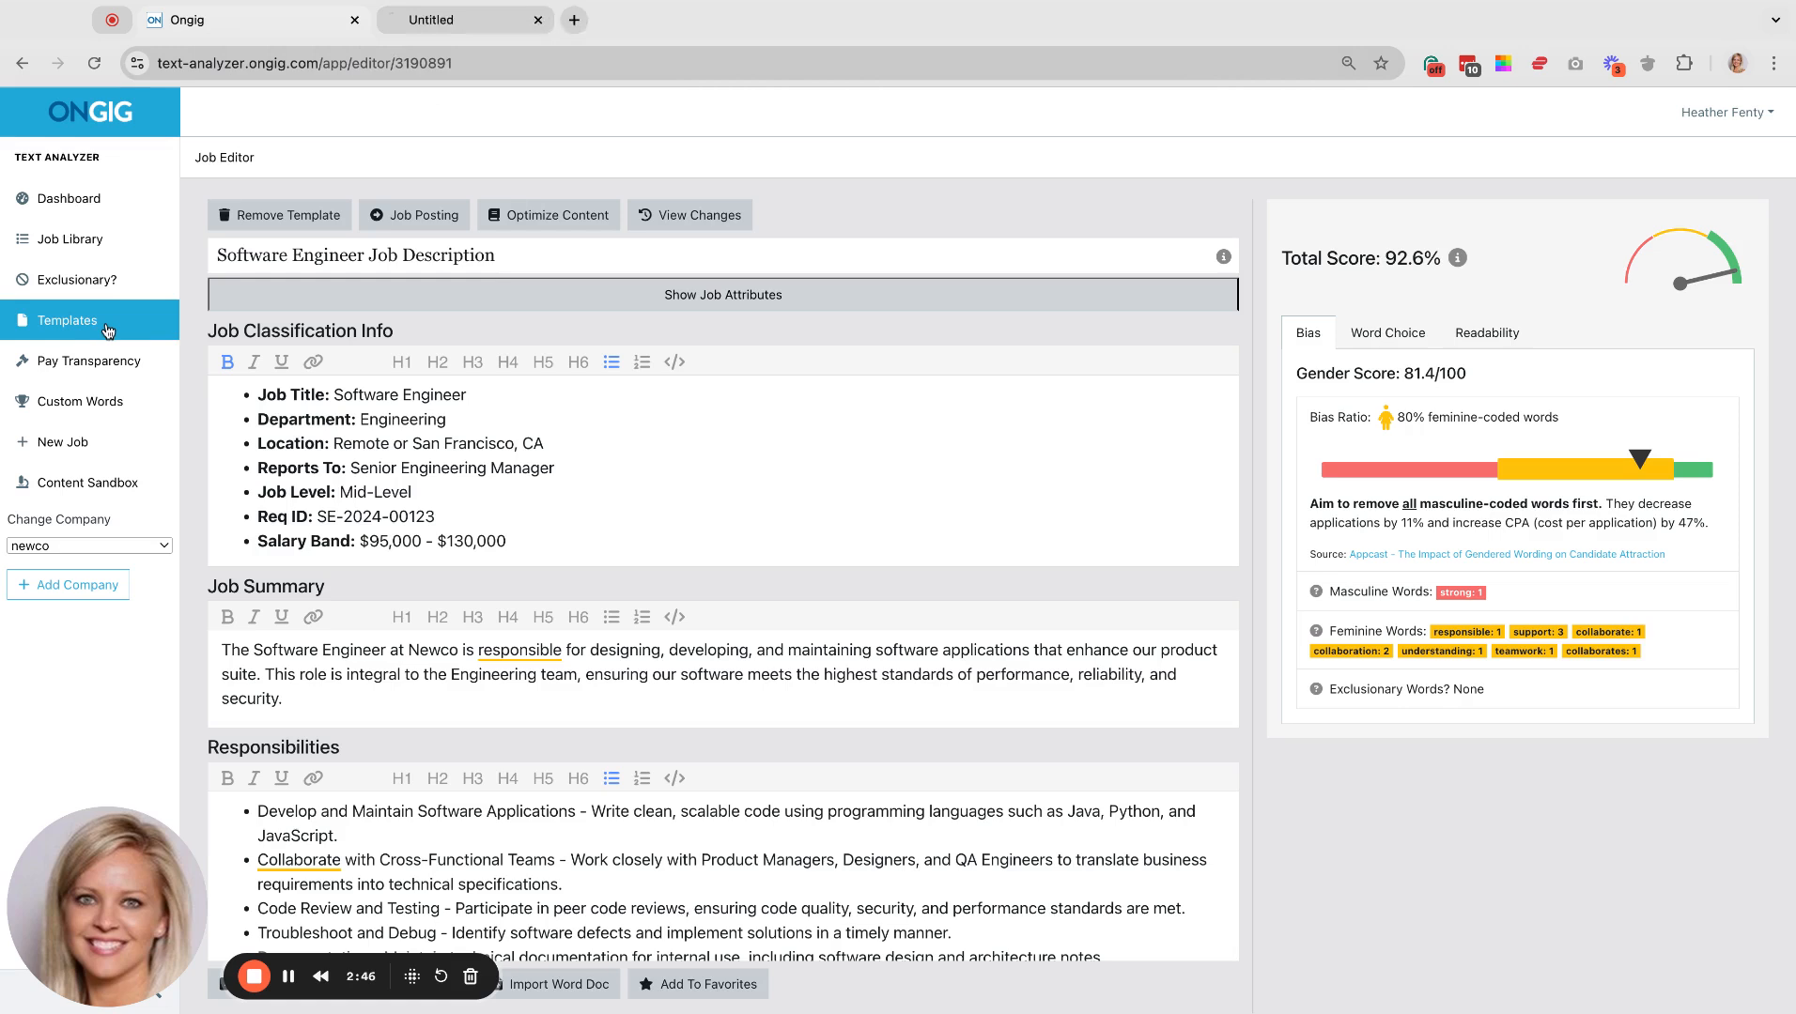
click(462, 18)
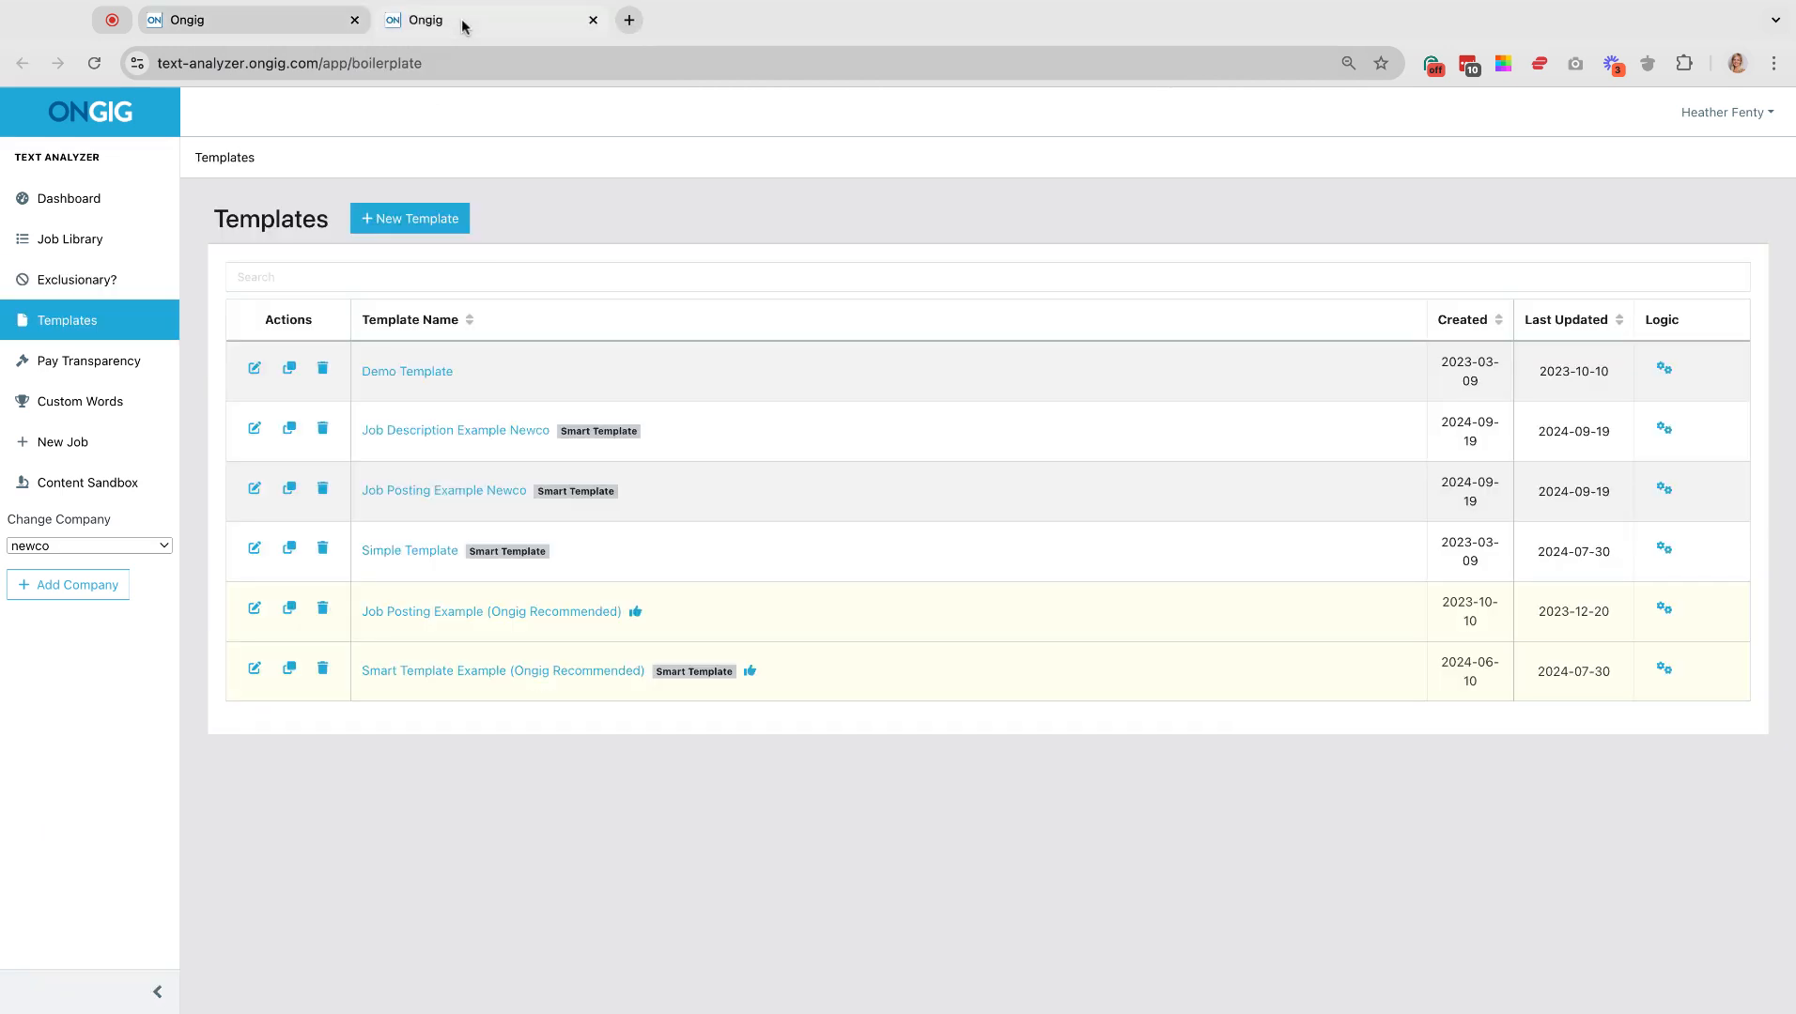
click(457, 433)
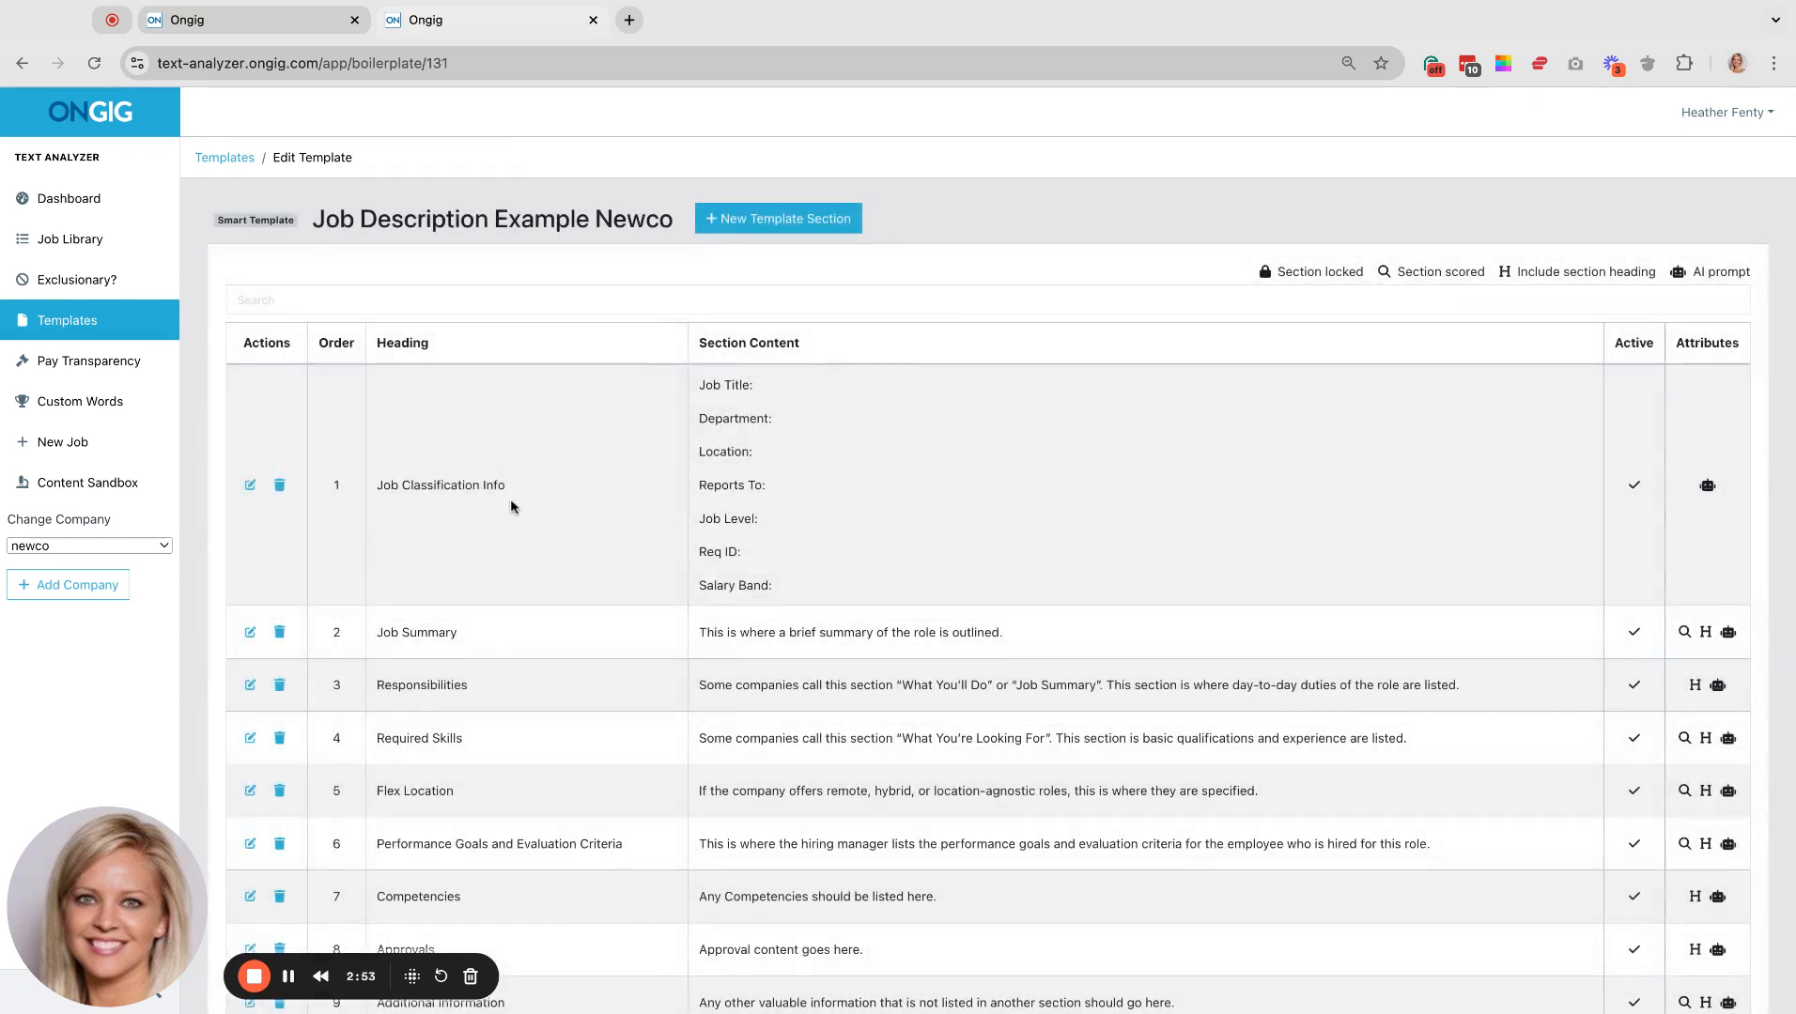
scroll(511, 507, down, 2)
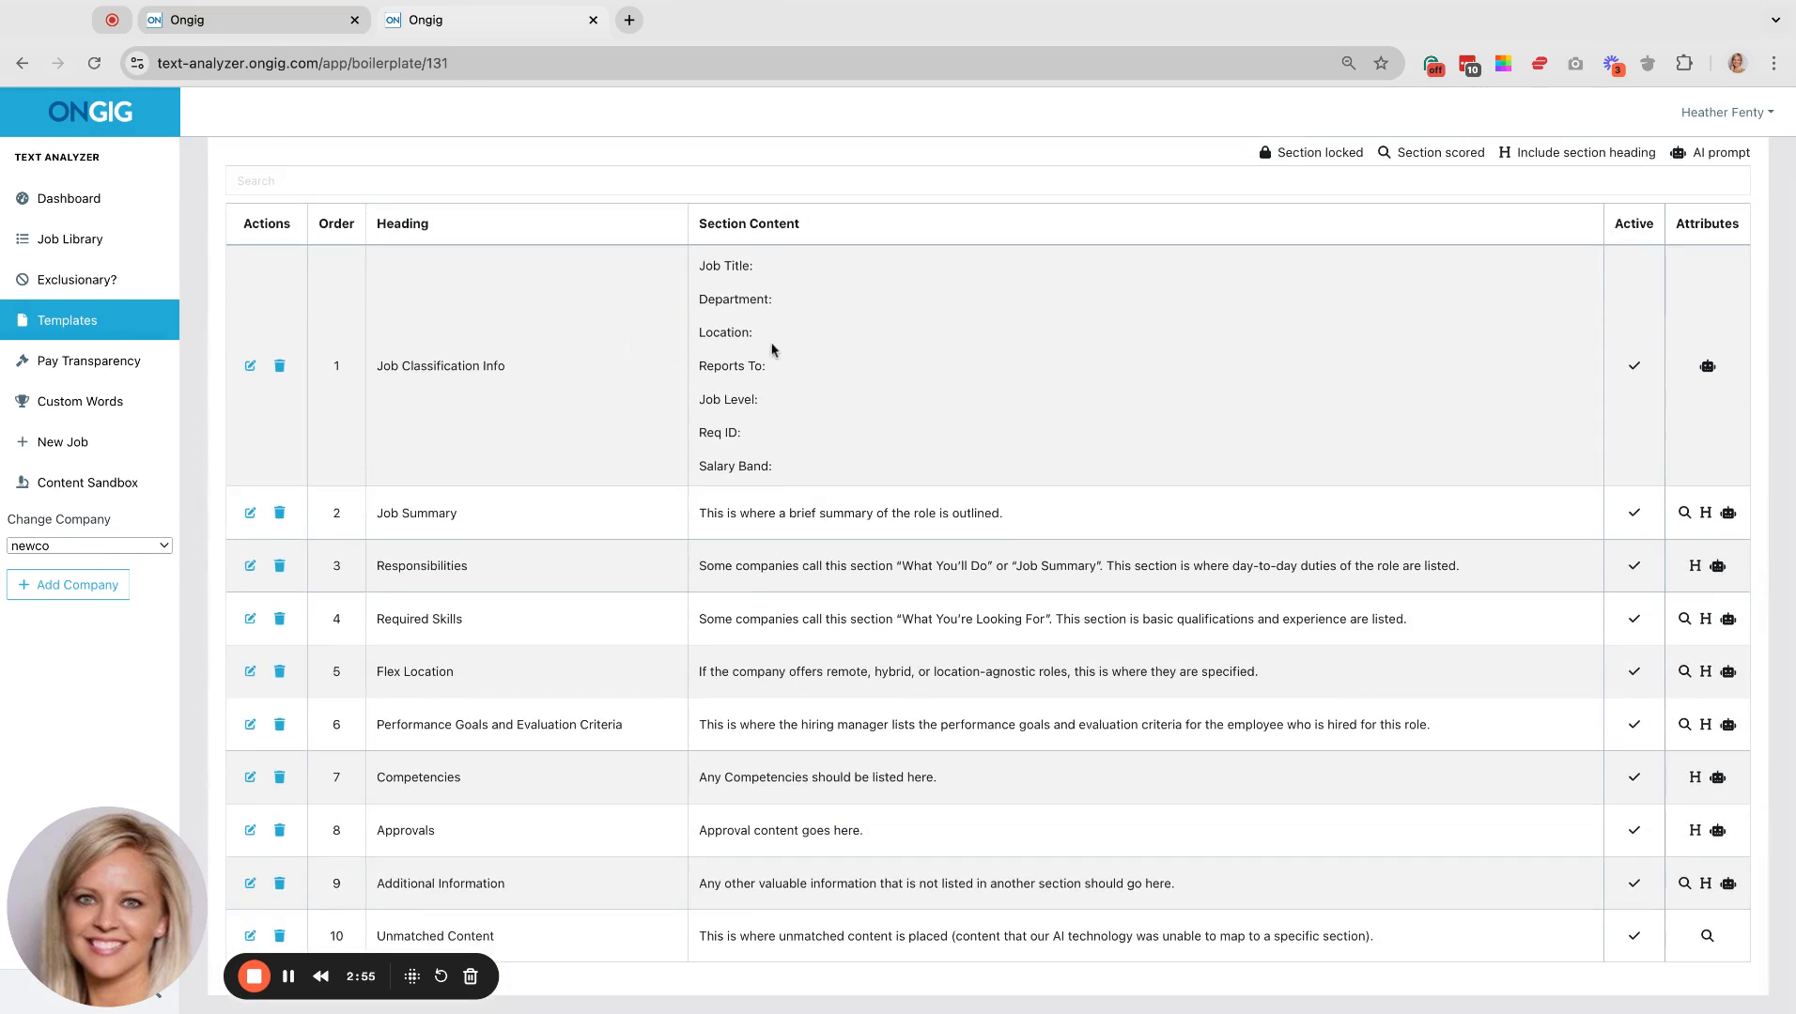
scroll(823, 766, down, 1)
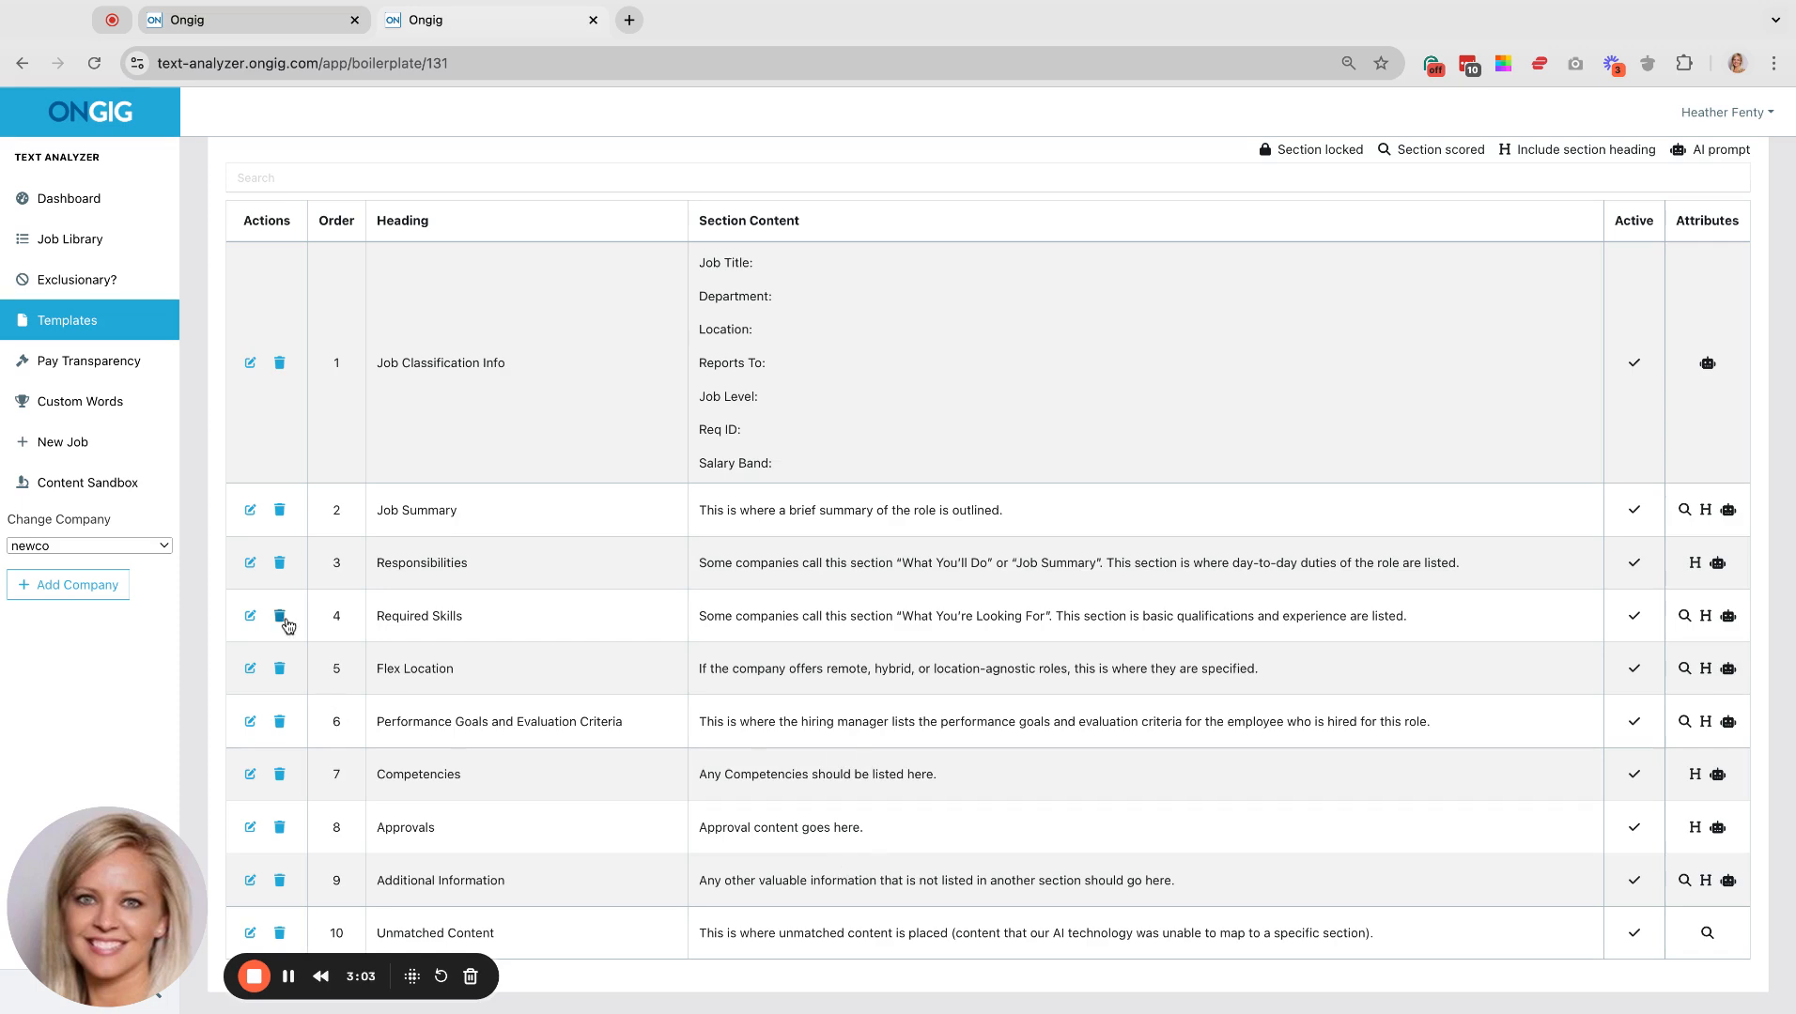
Step: Inspect the AI prompts of the template's Responsibilities and Competencies sections, closing each without saving changes
click(250, 564)
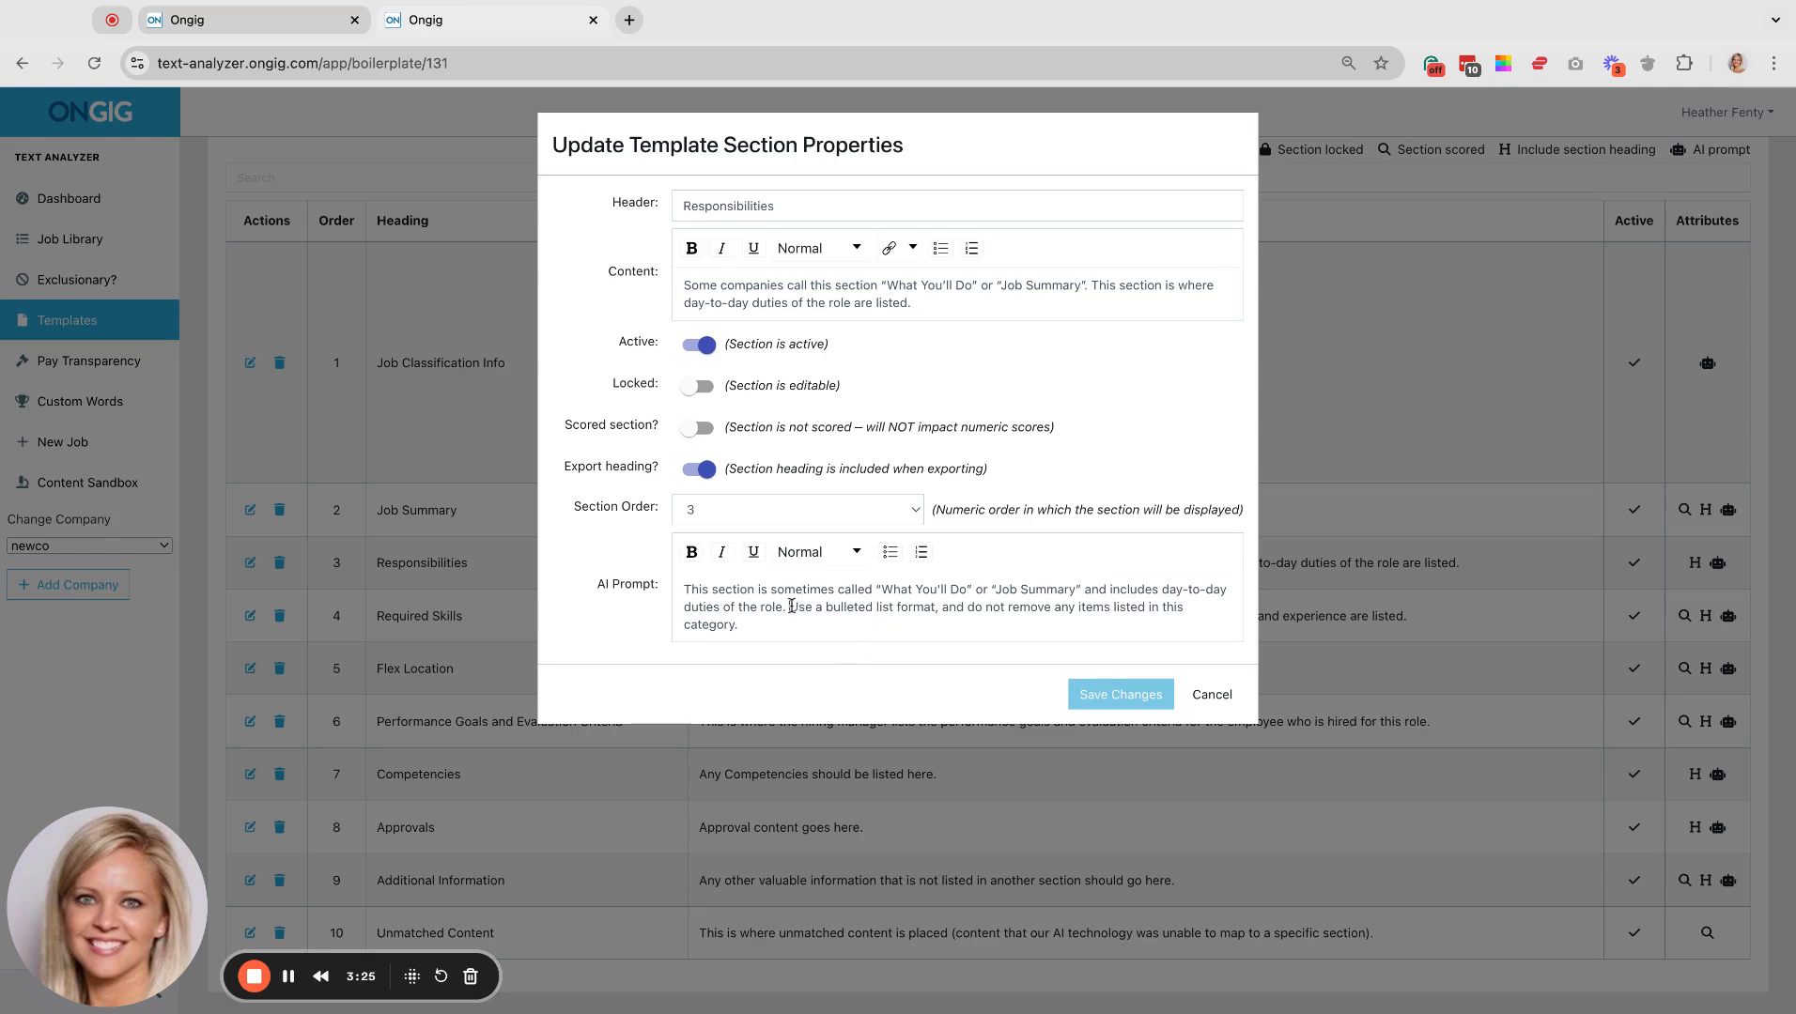
drag(792, 607, 799, 626)
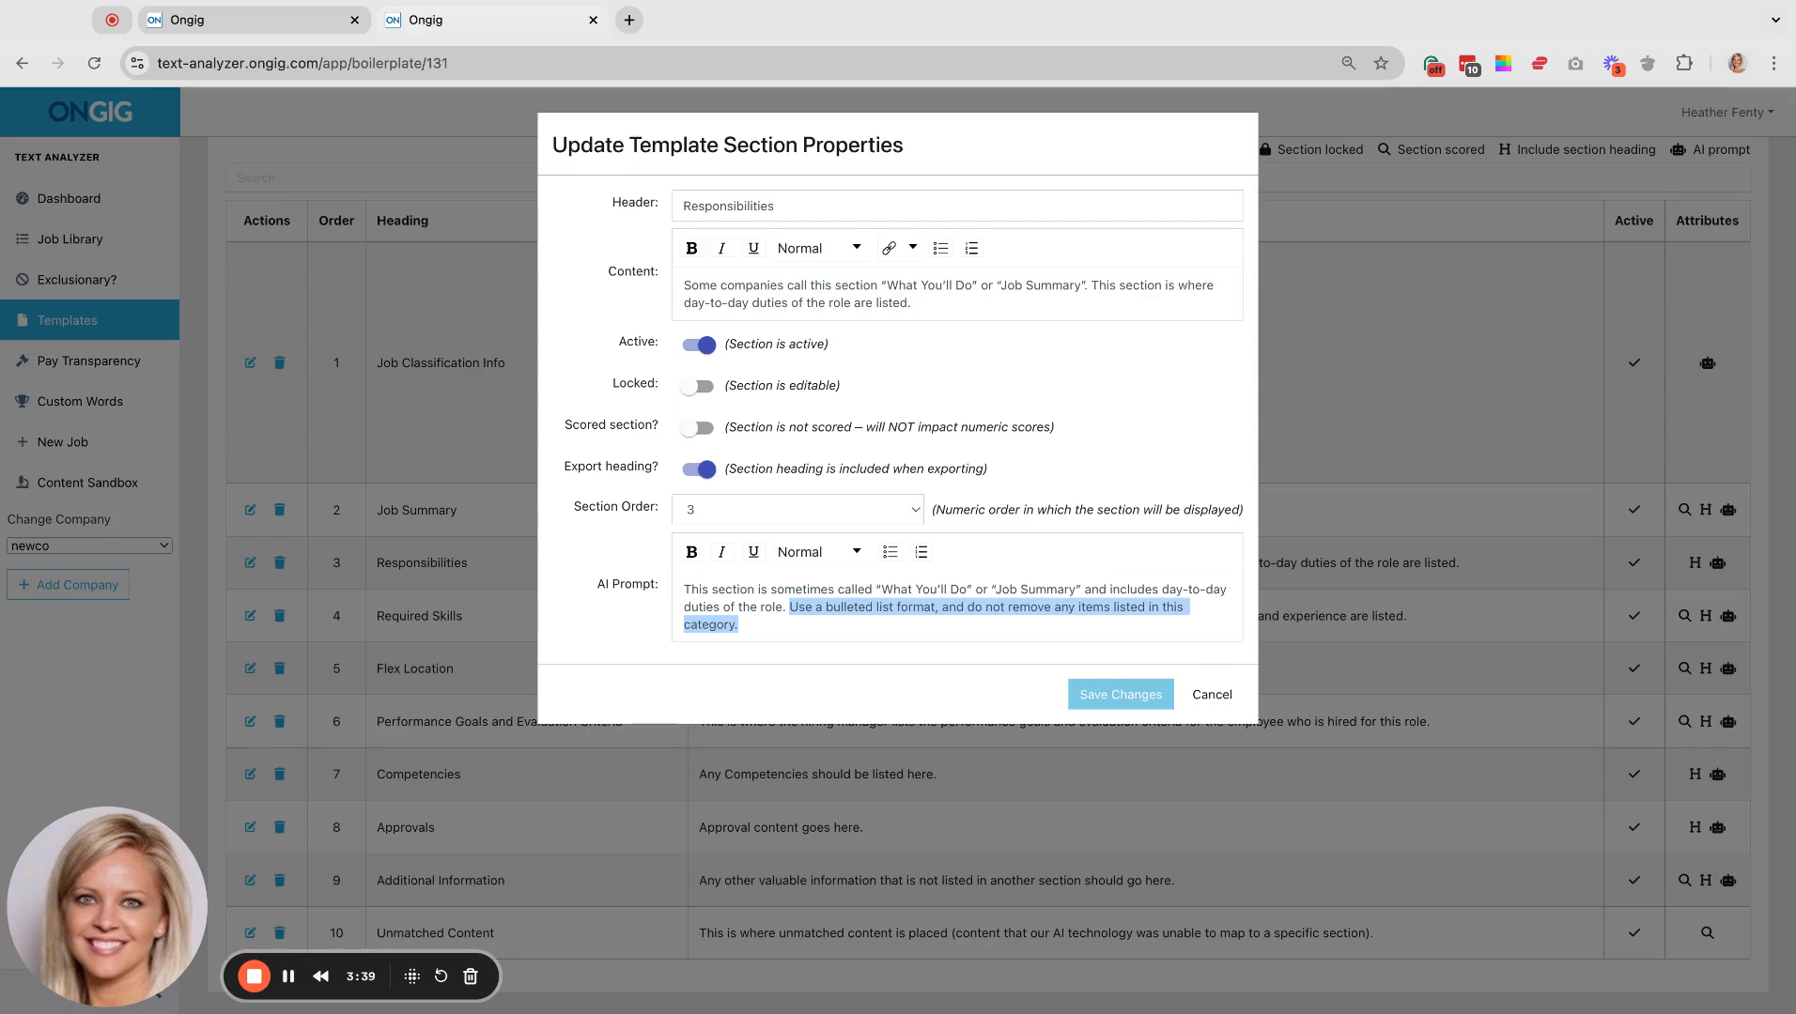
click(1212, 694)
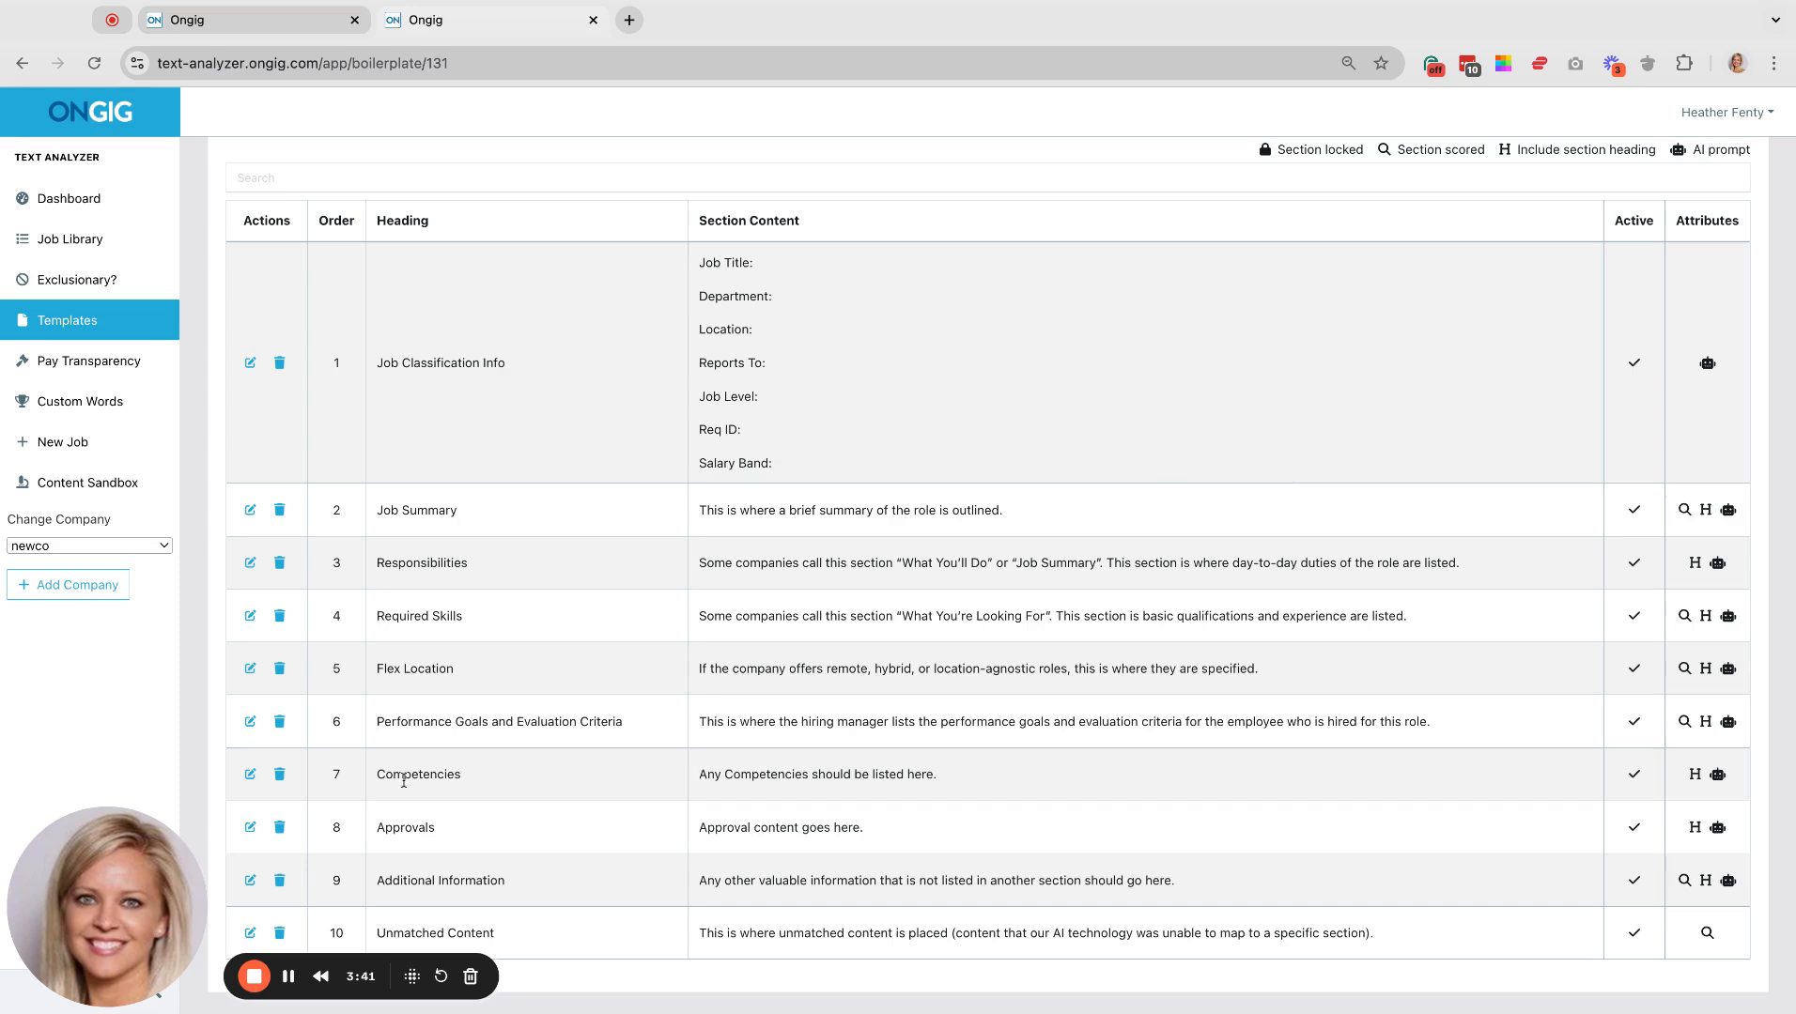
click(251, 776)
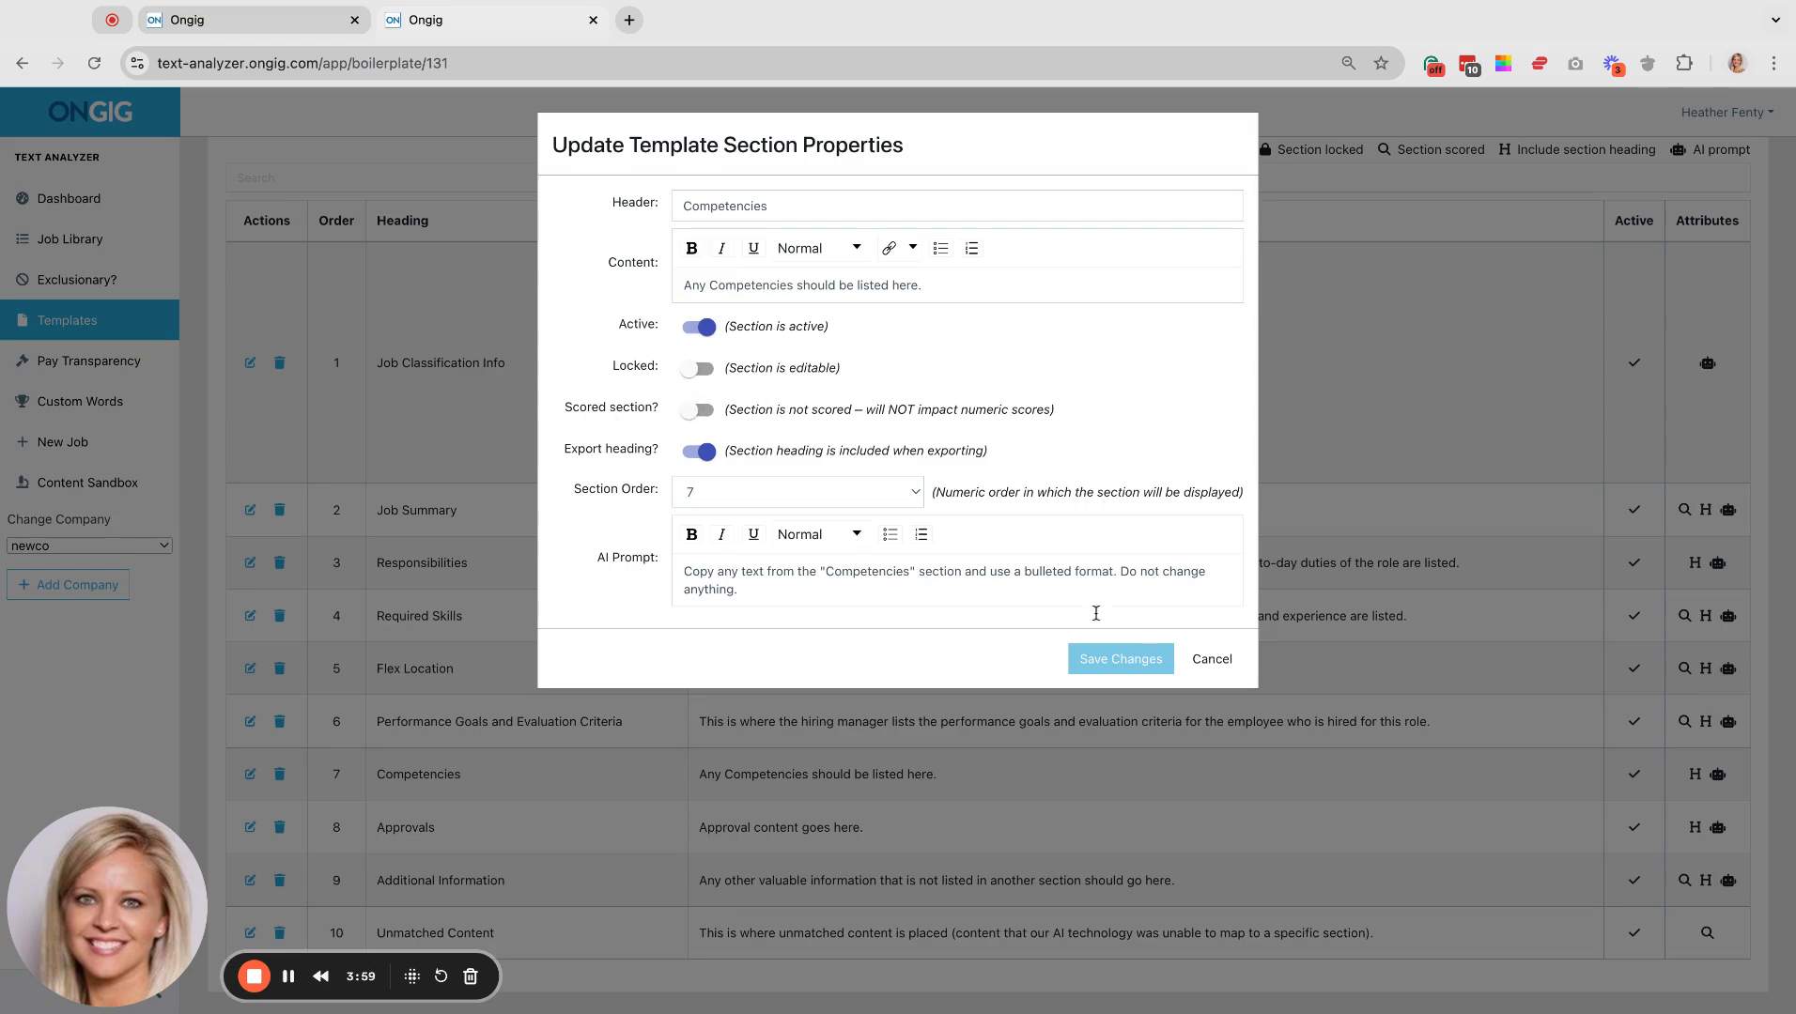
click(1206, 663)
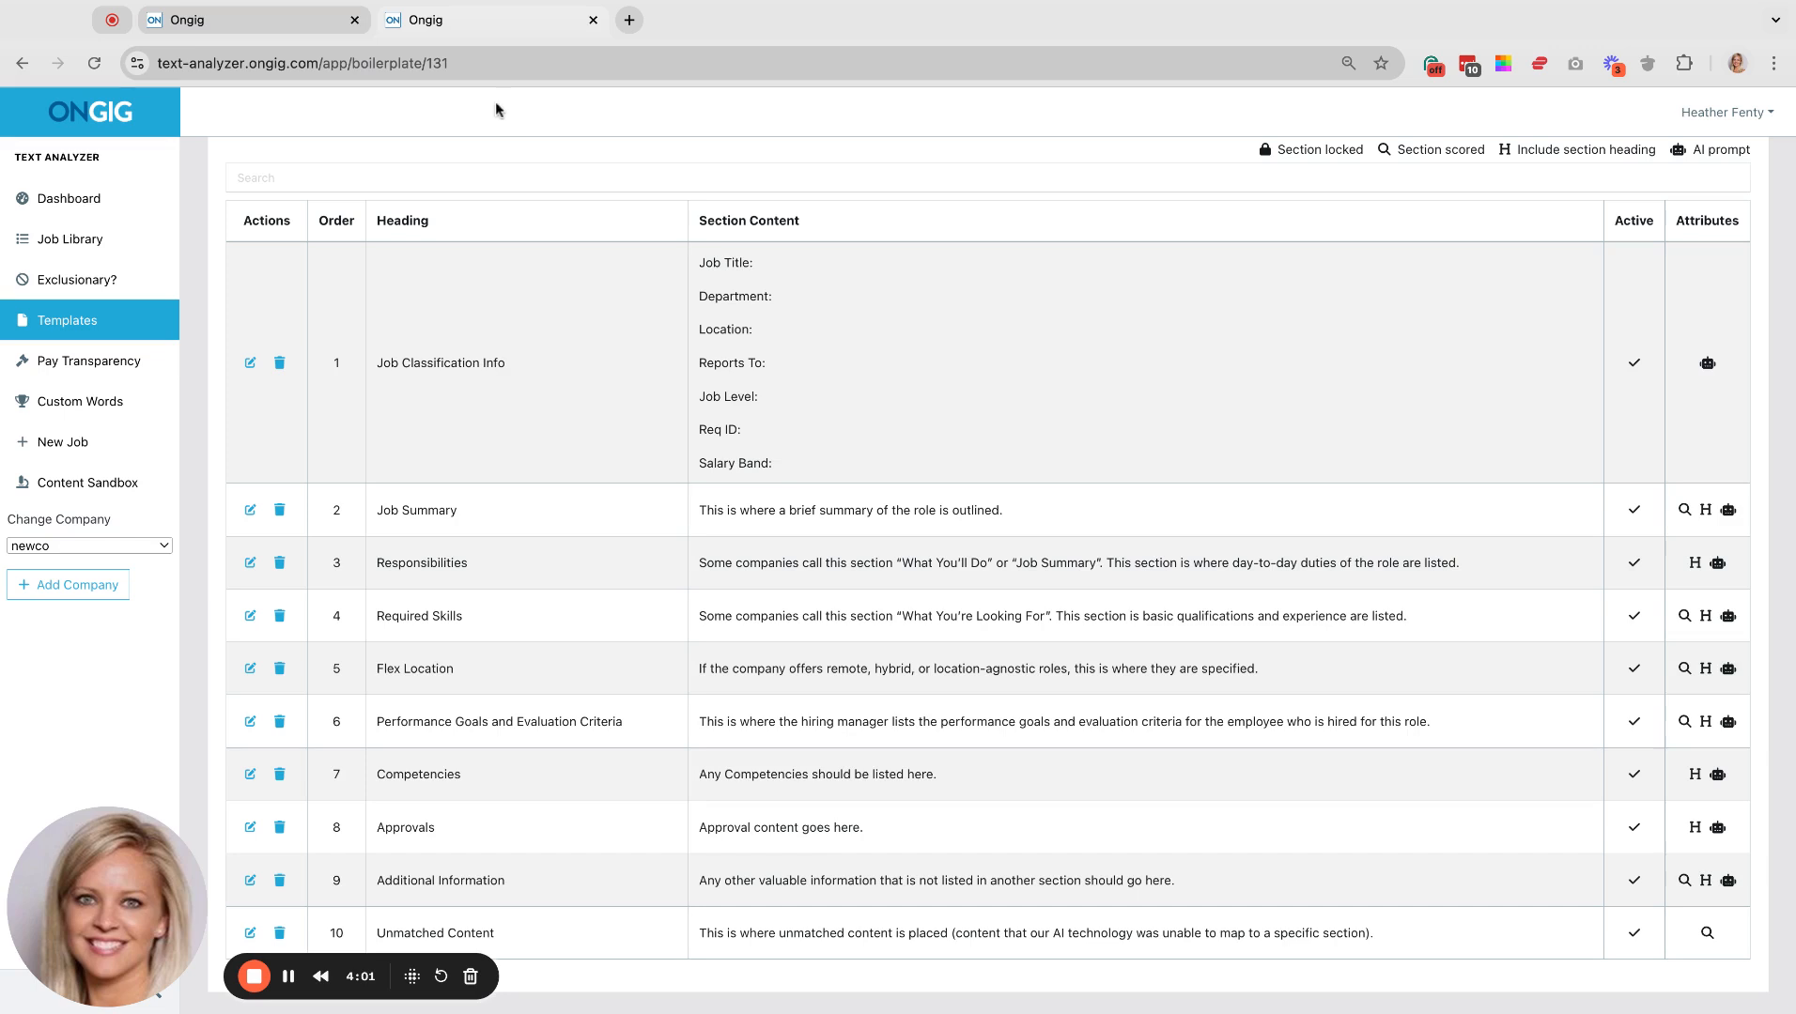
Step: Return to the software engineer job and convert it to a job posting with the Job Posting Example Newco template
click(310, 35)
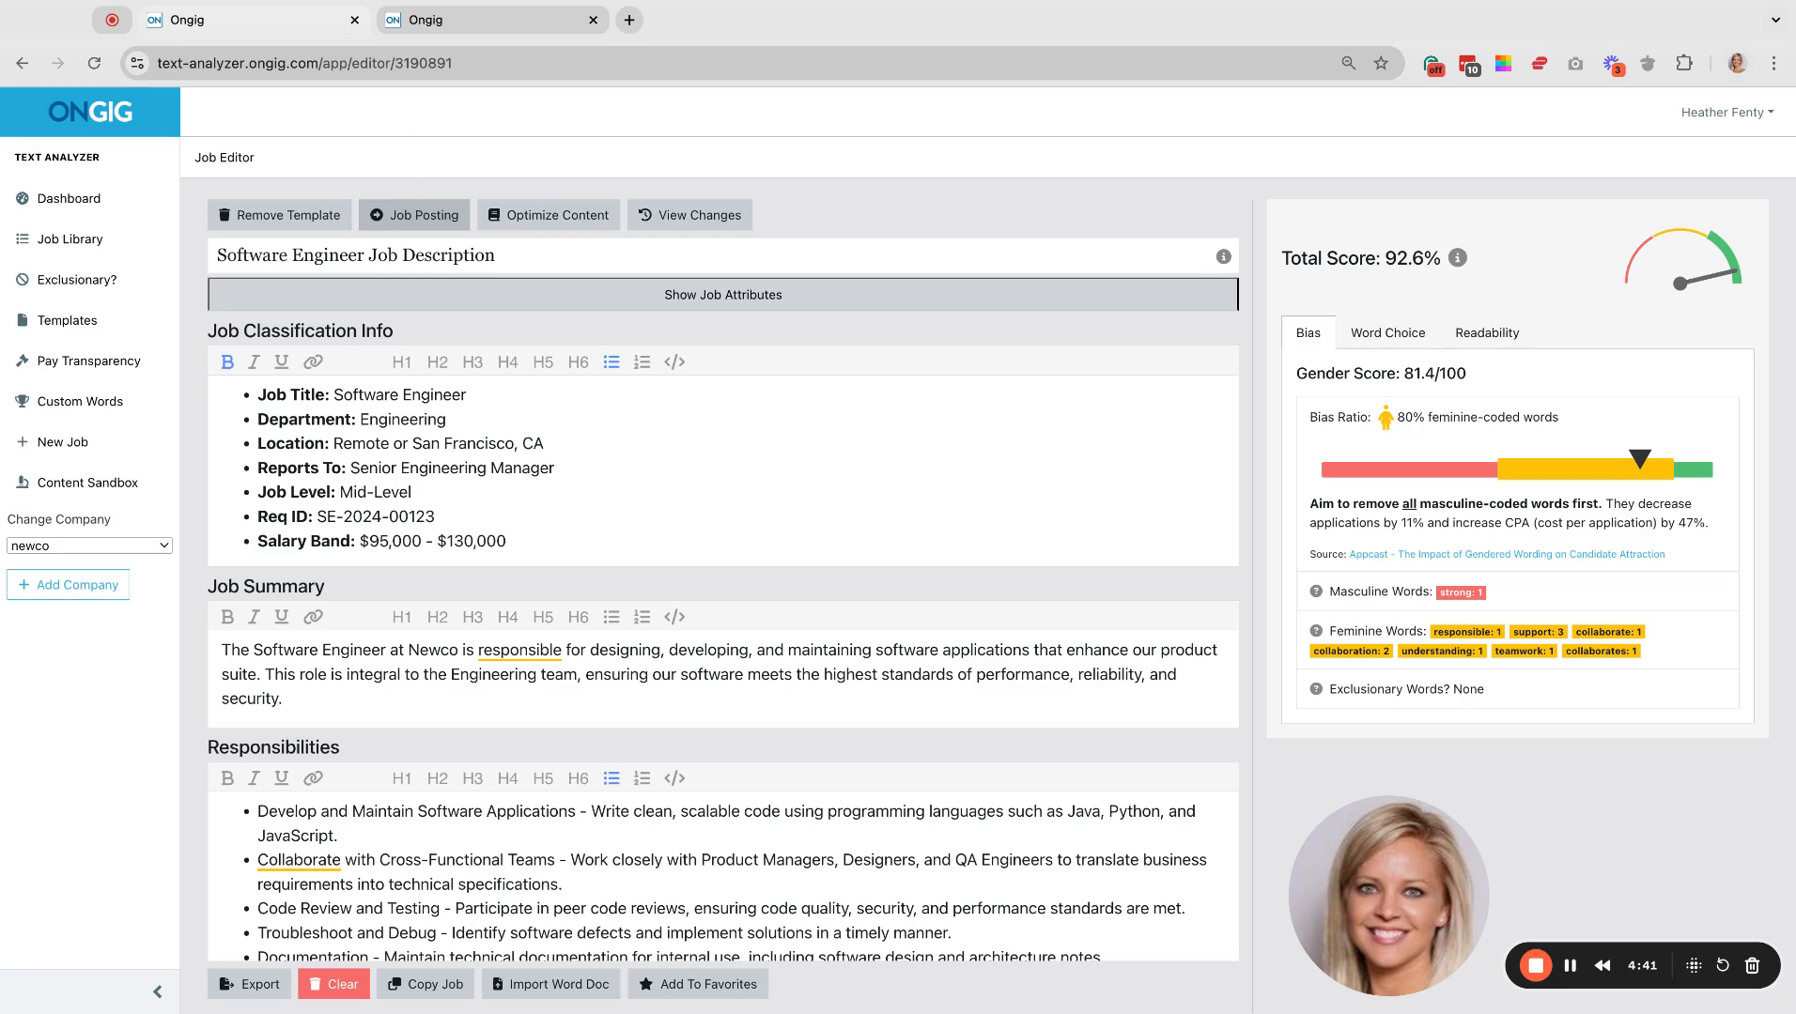
click(405, 225)
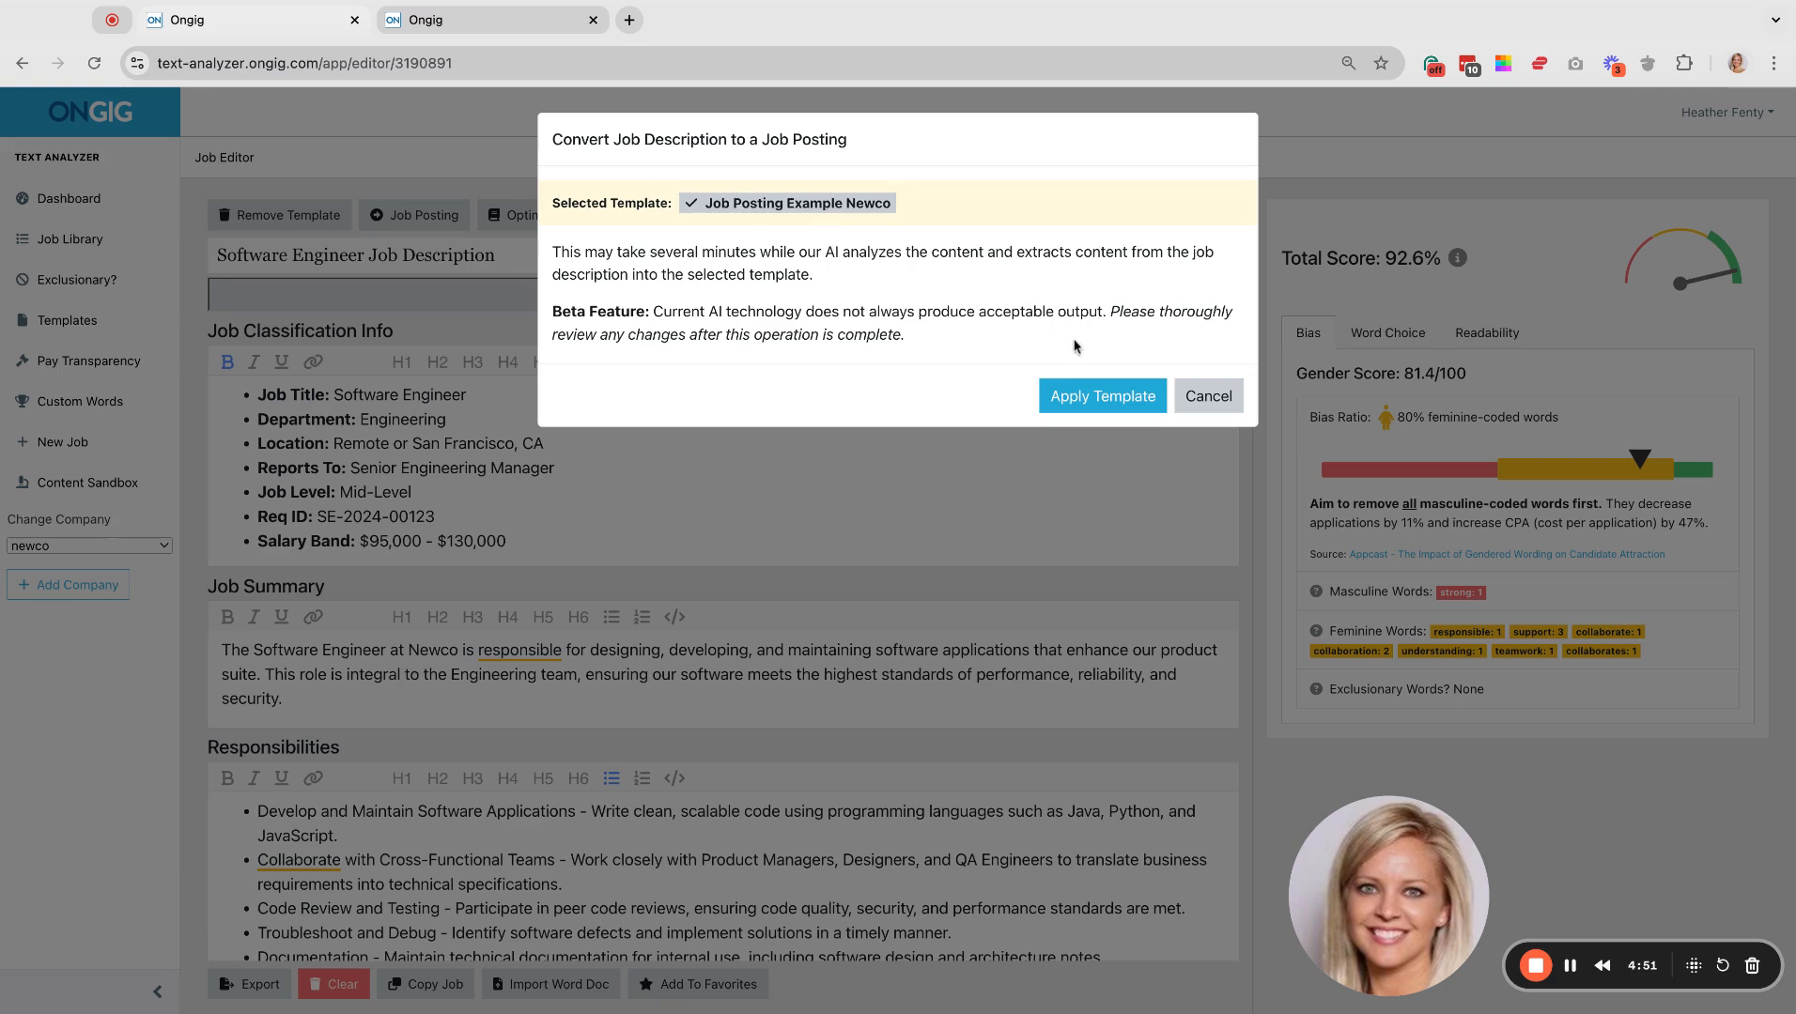
click(1094, 408)
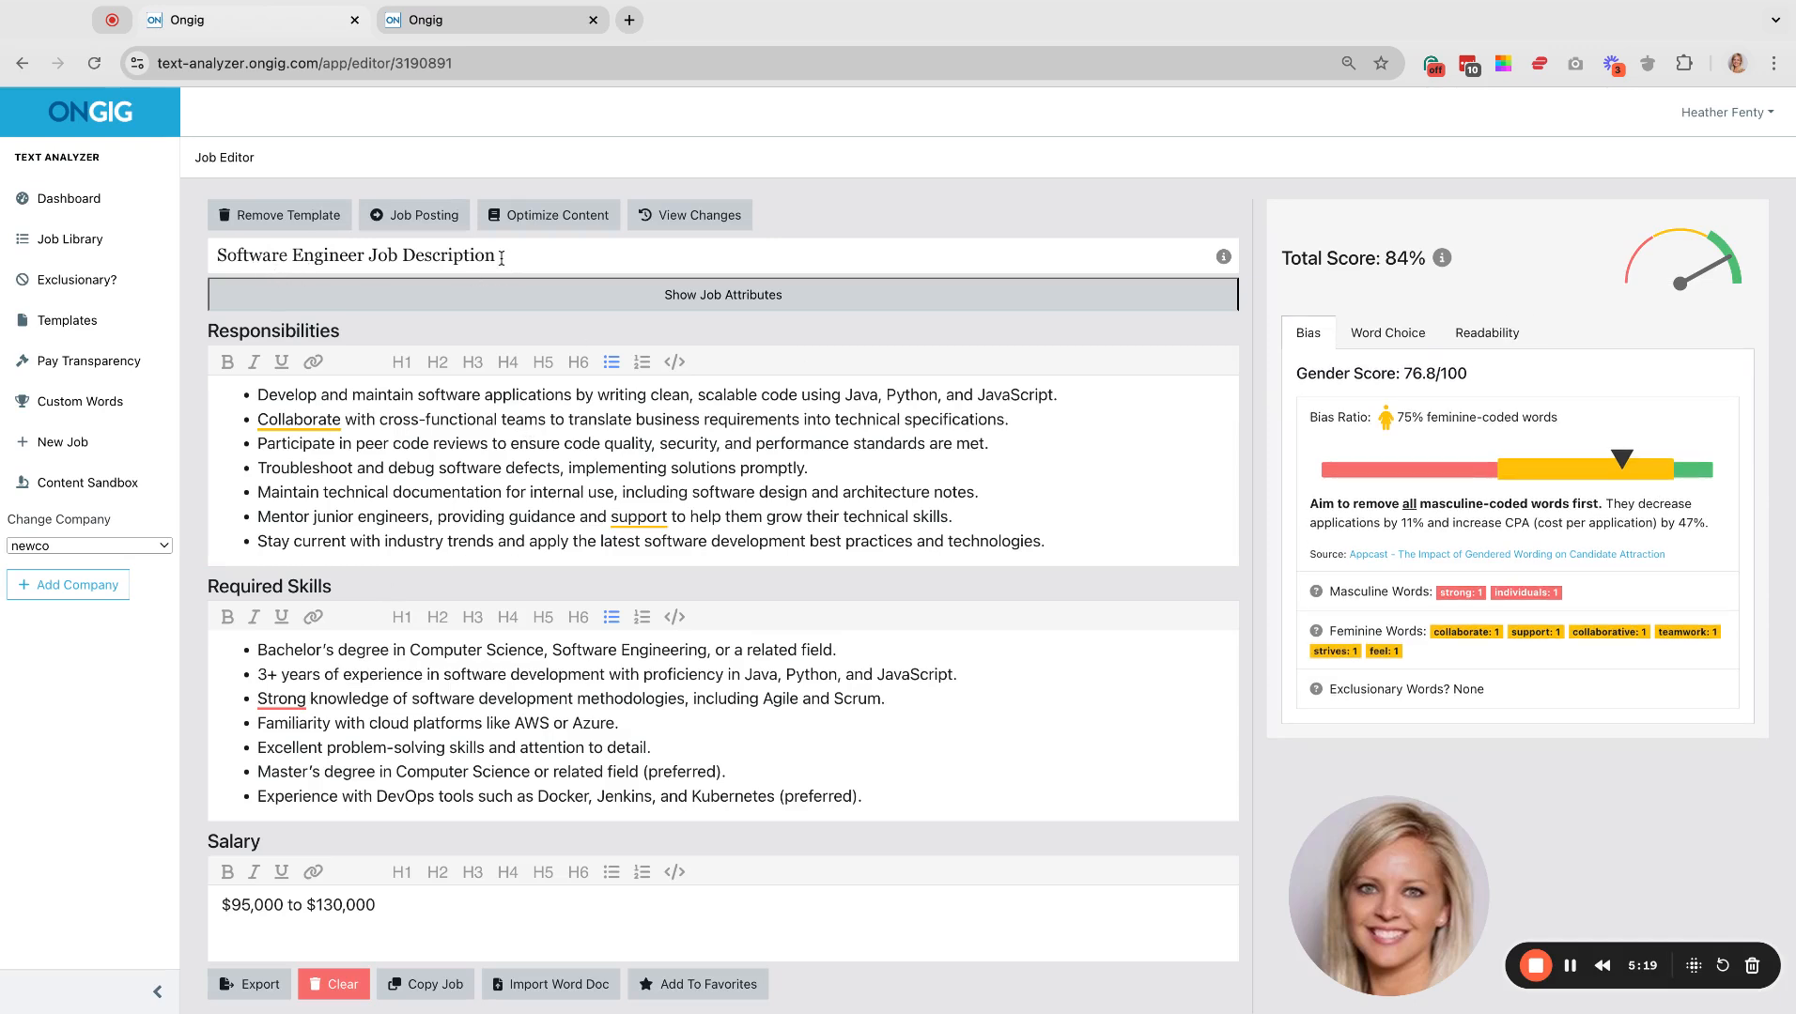
Step: Change the job title to "Software Engineer Job Posting"
key(shift+Left)
key(shift+Left)
key(shift+Left)
key(shift+Left)
key(shift+Left)
key(shift+Left)
key(shift+Left)
key(shift+Left)
key(shift+Left)
key(shift+Left)
key(shift+Left)
key(shift+Left)
key(shift+Left)
key(shift+Left)
key(shift+Left)
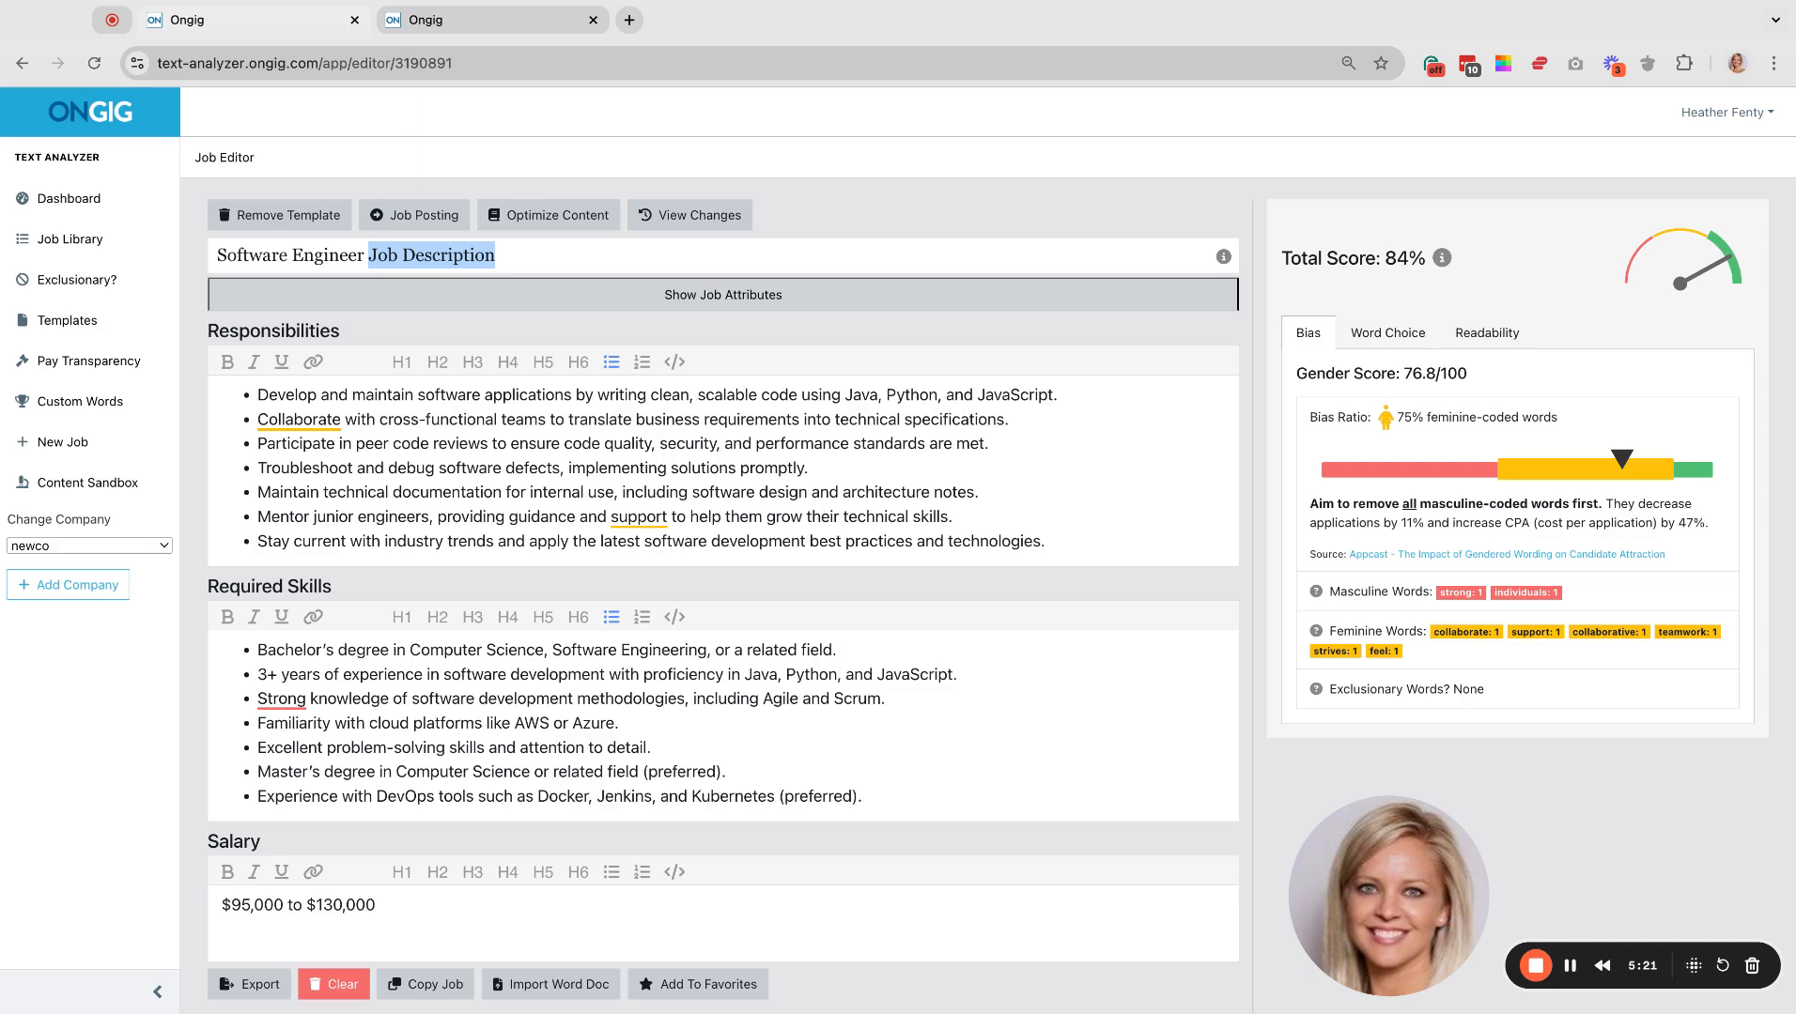
click(514, 244)
key(BackSpace)
key(BackSpace)
key(BackSpace)
key(BackSpace)
key(BackSpace)
key(BackSpace)
key(BackSpace)
key(BackSpace)
key(BackSpace)
key(BackSpace)
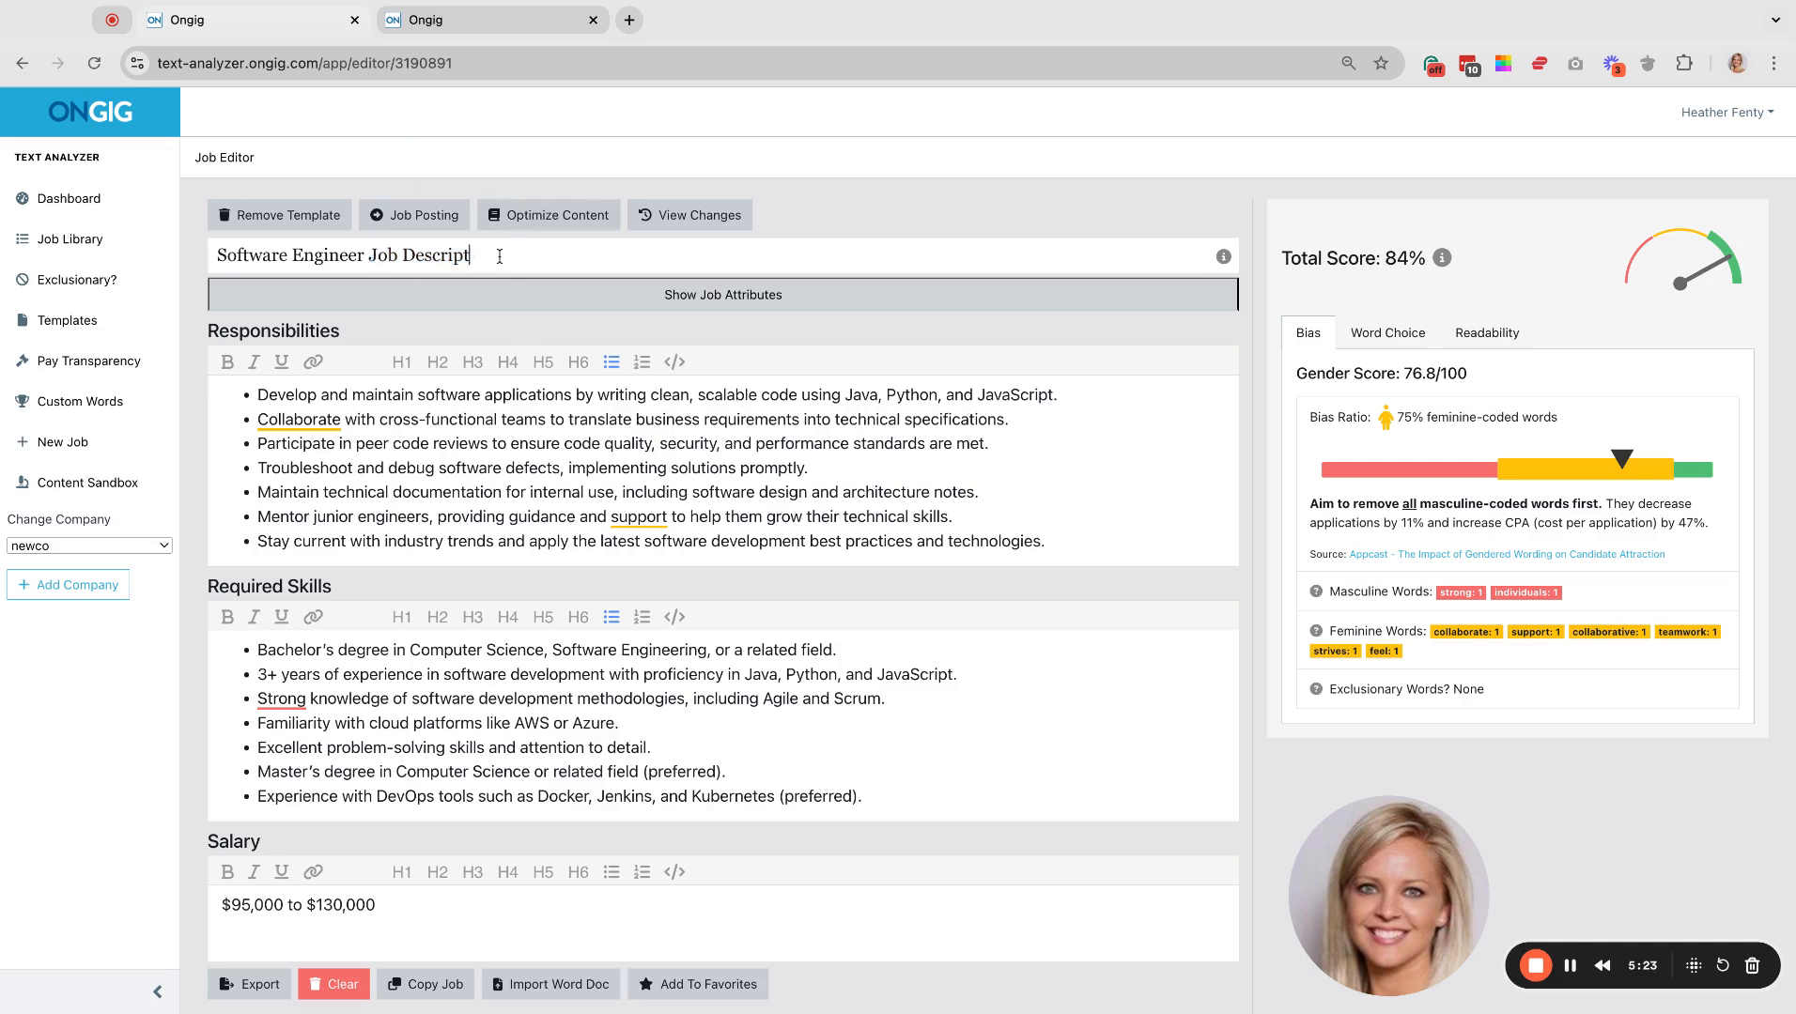
key(BackSpace)
text(Posting)
Step: Review the sections of the converted job posting from Responsibilities through the EEO Statement
scroll(475, 482, down, 1)
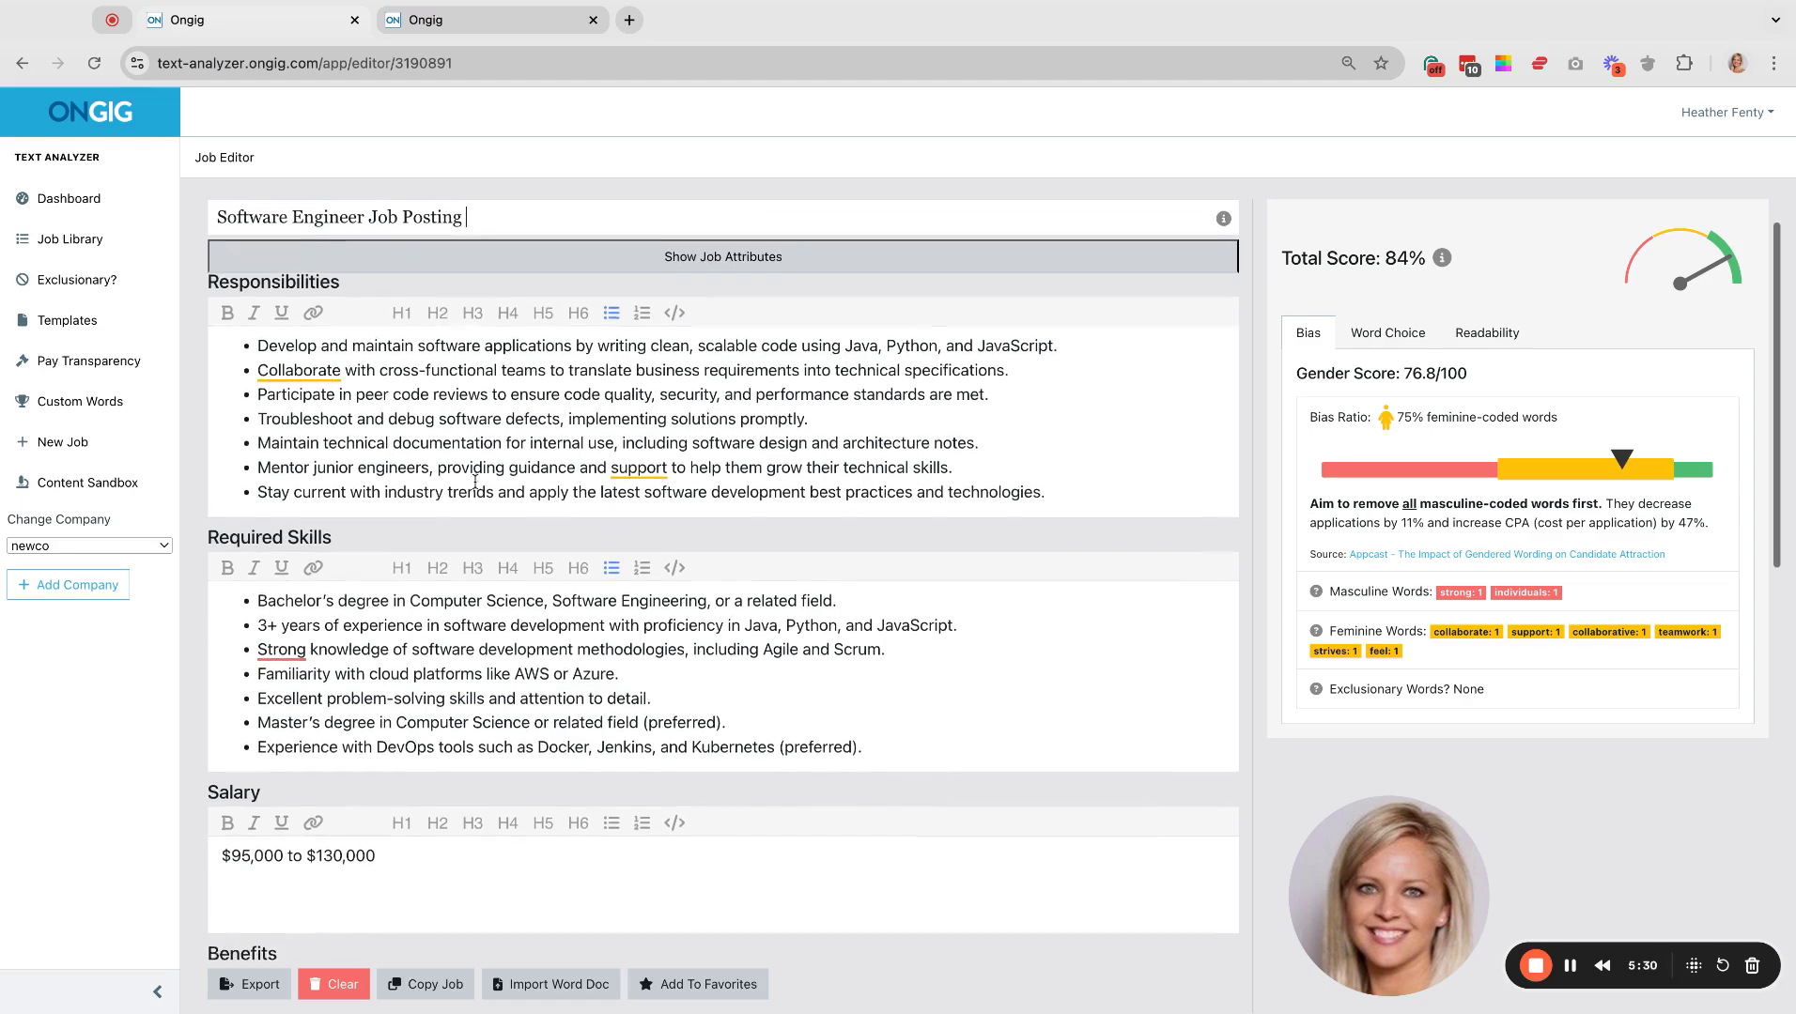
scroll(476, 482, up, 1)
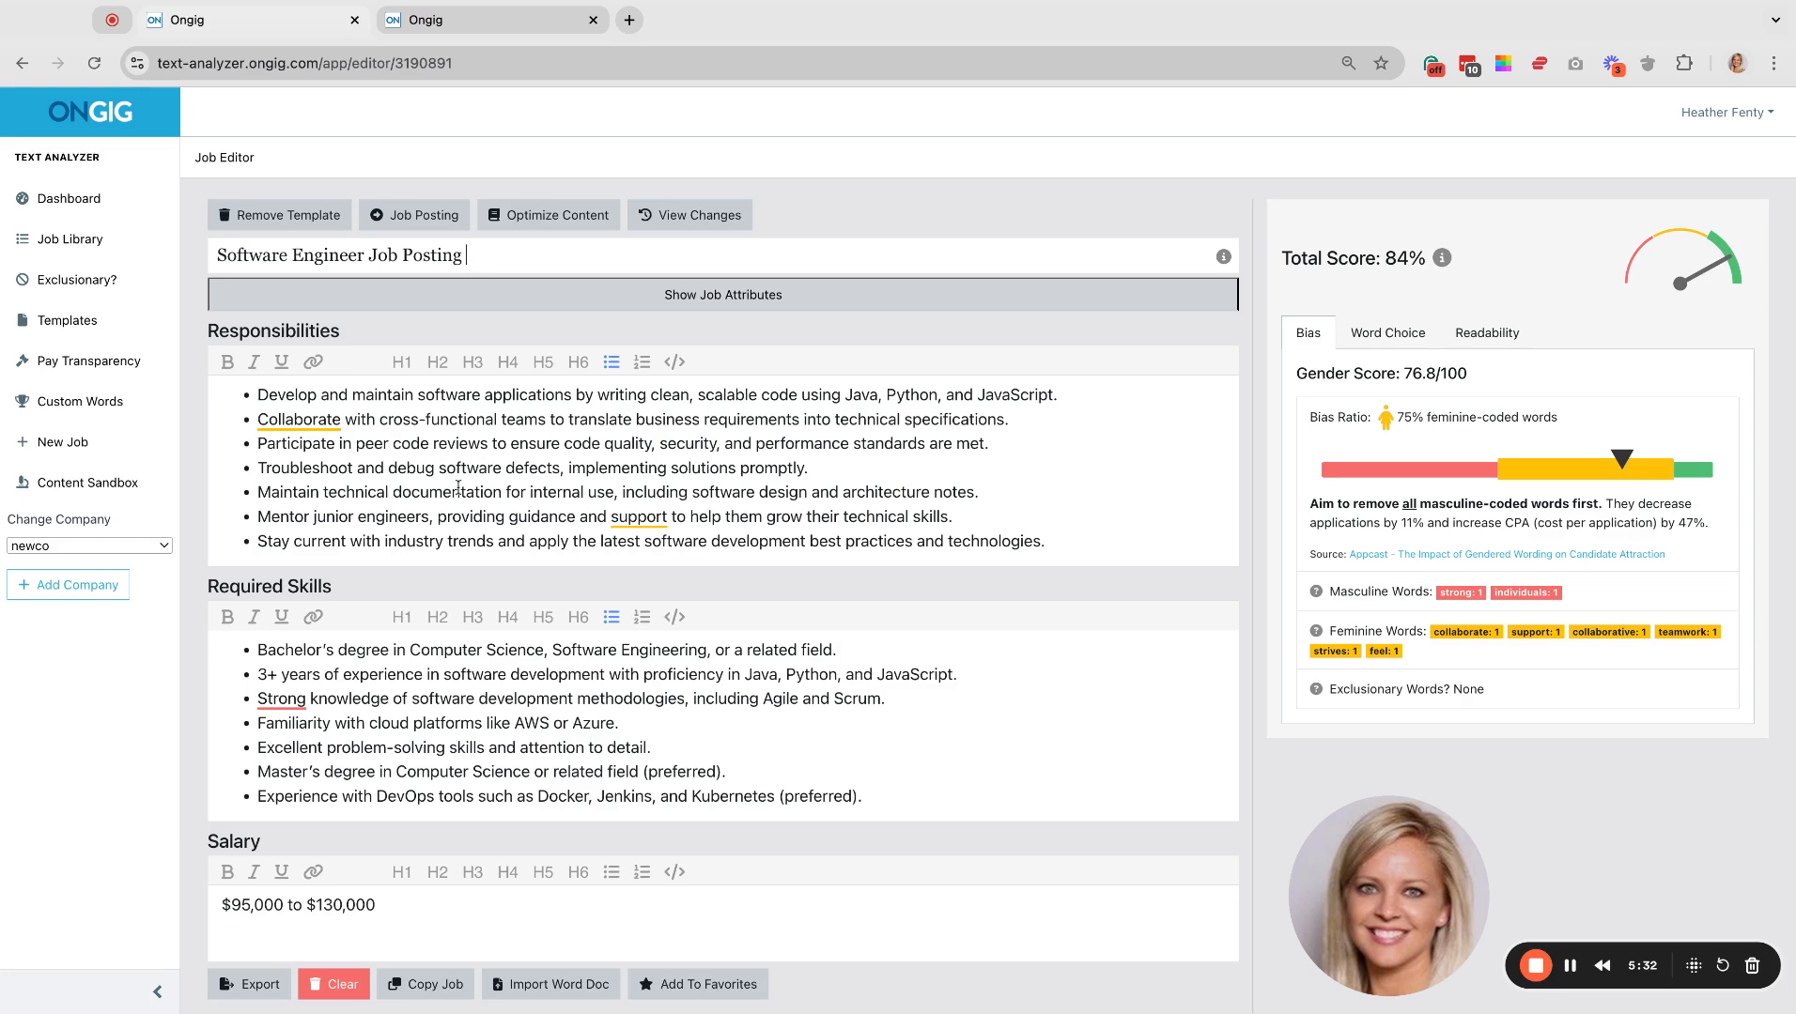
scroll(431, 663, down, 3)
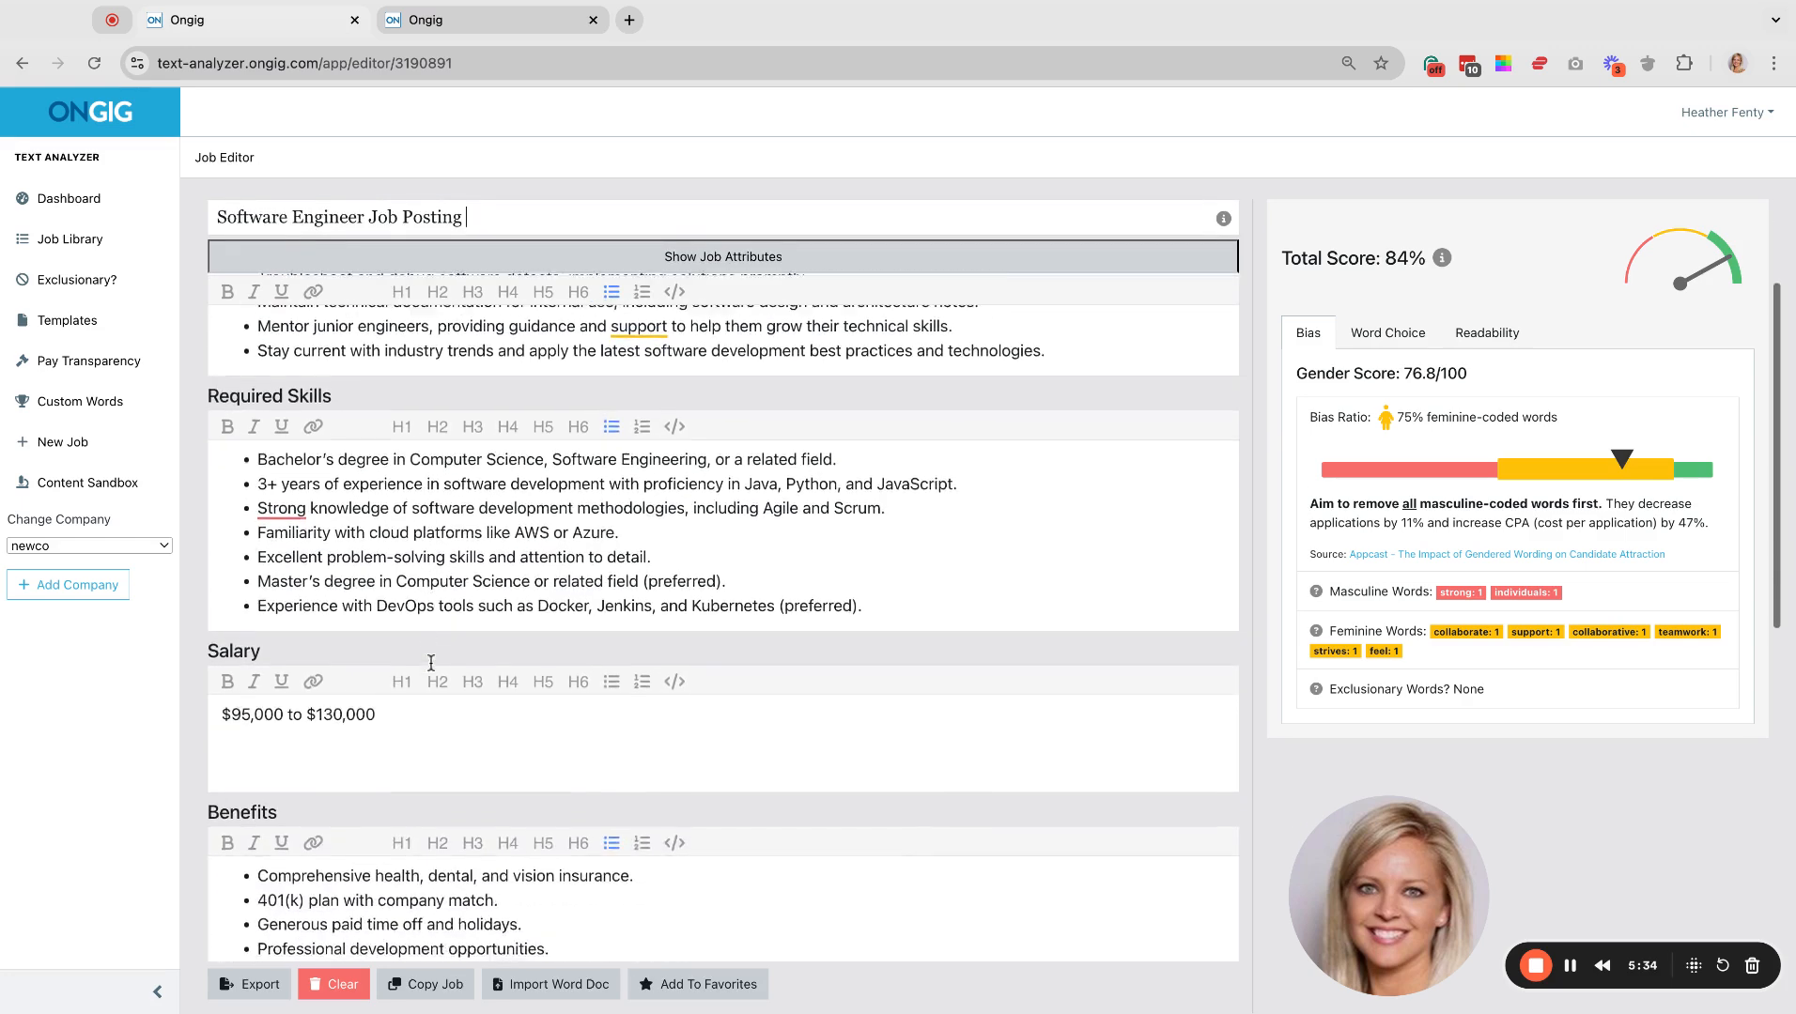
scroll(431, 663, down, 3)
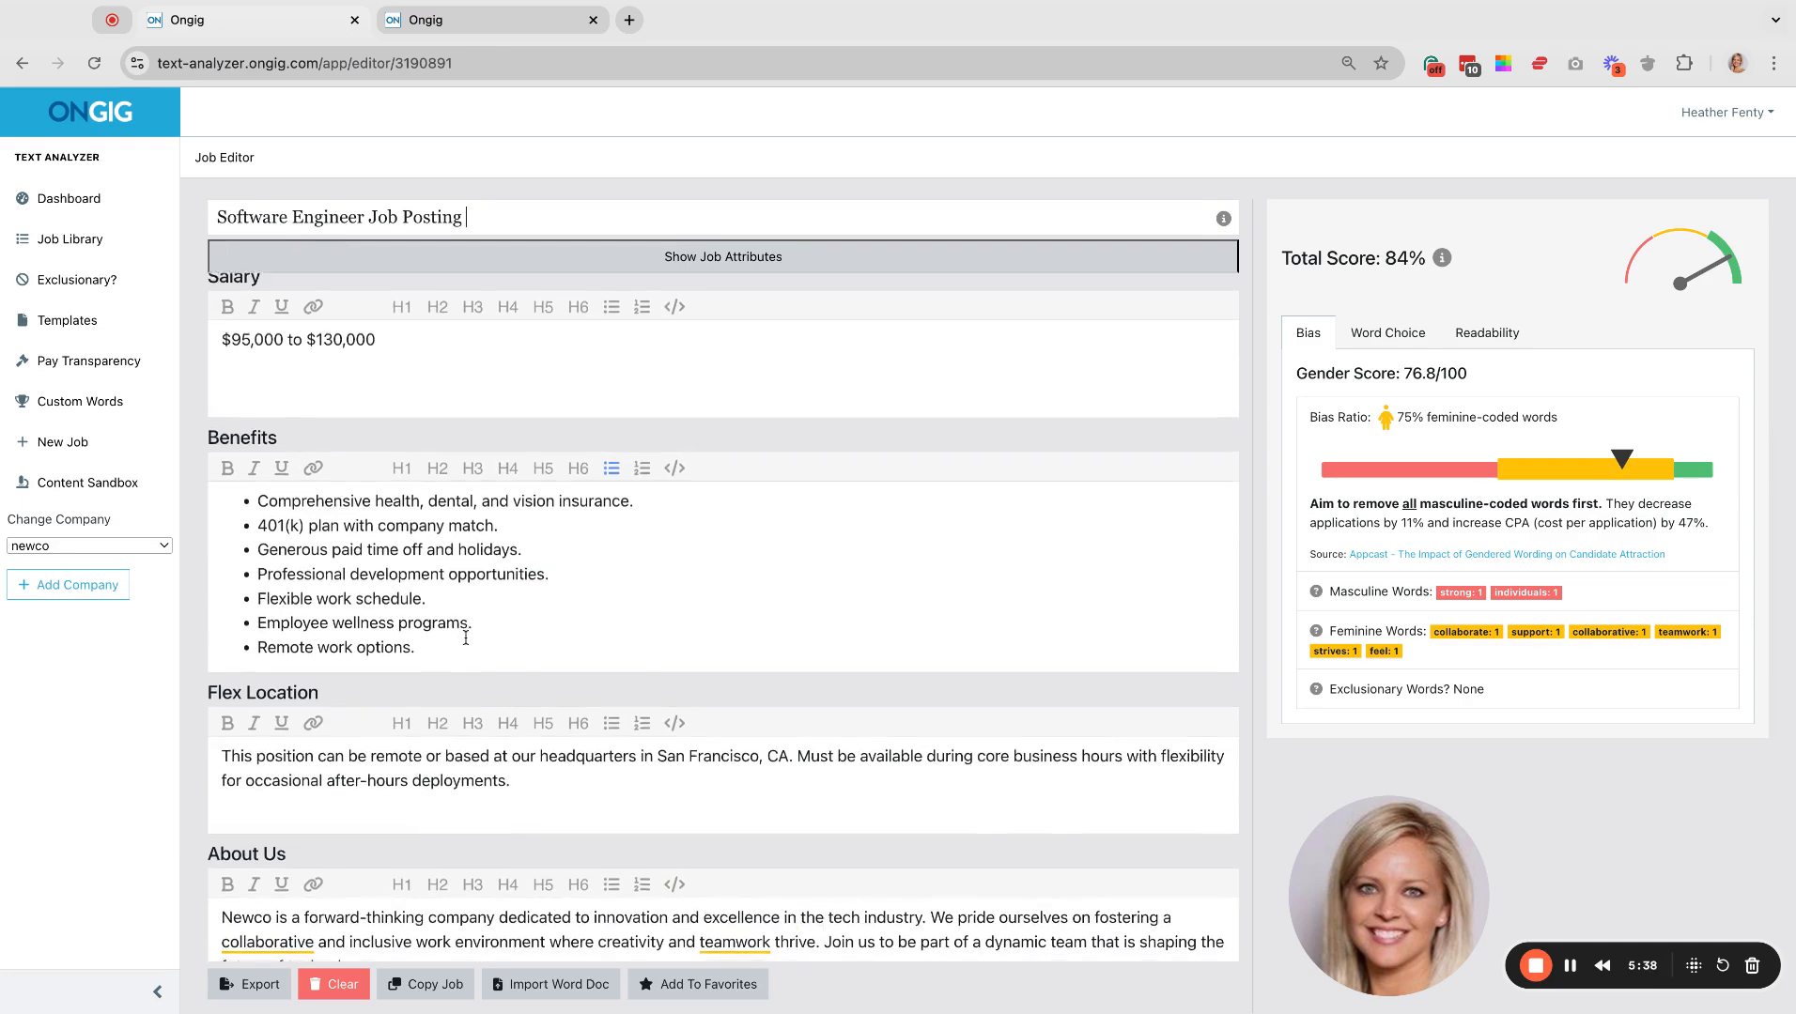
scroll(465, 639, down, 1)
scroll(724, 619, down, 4)
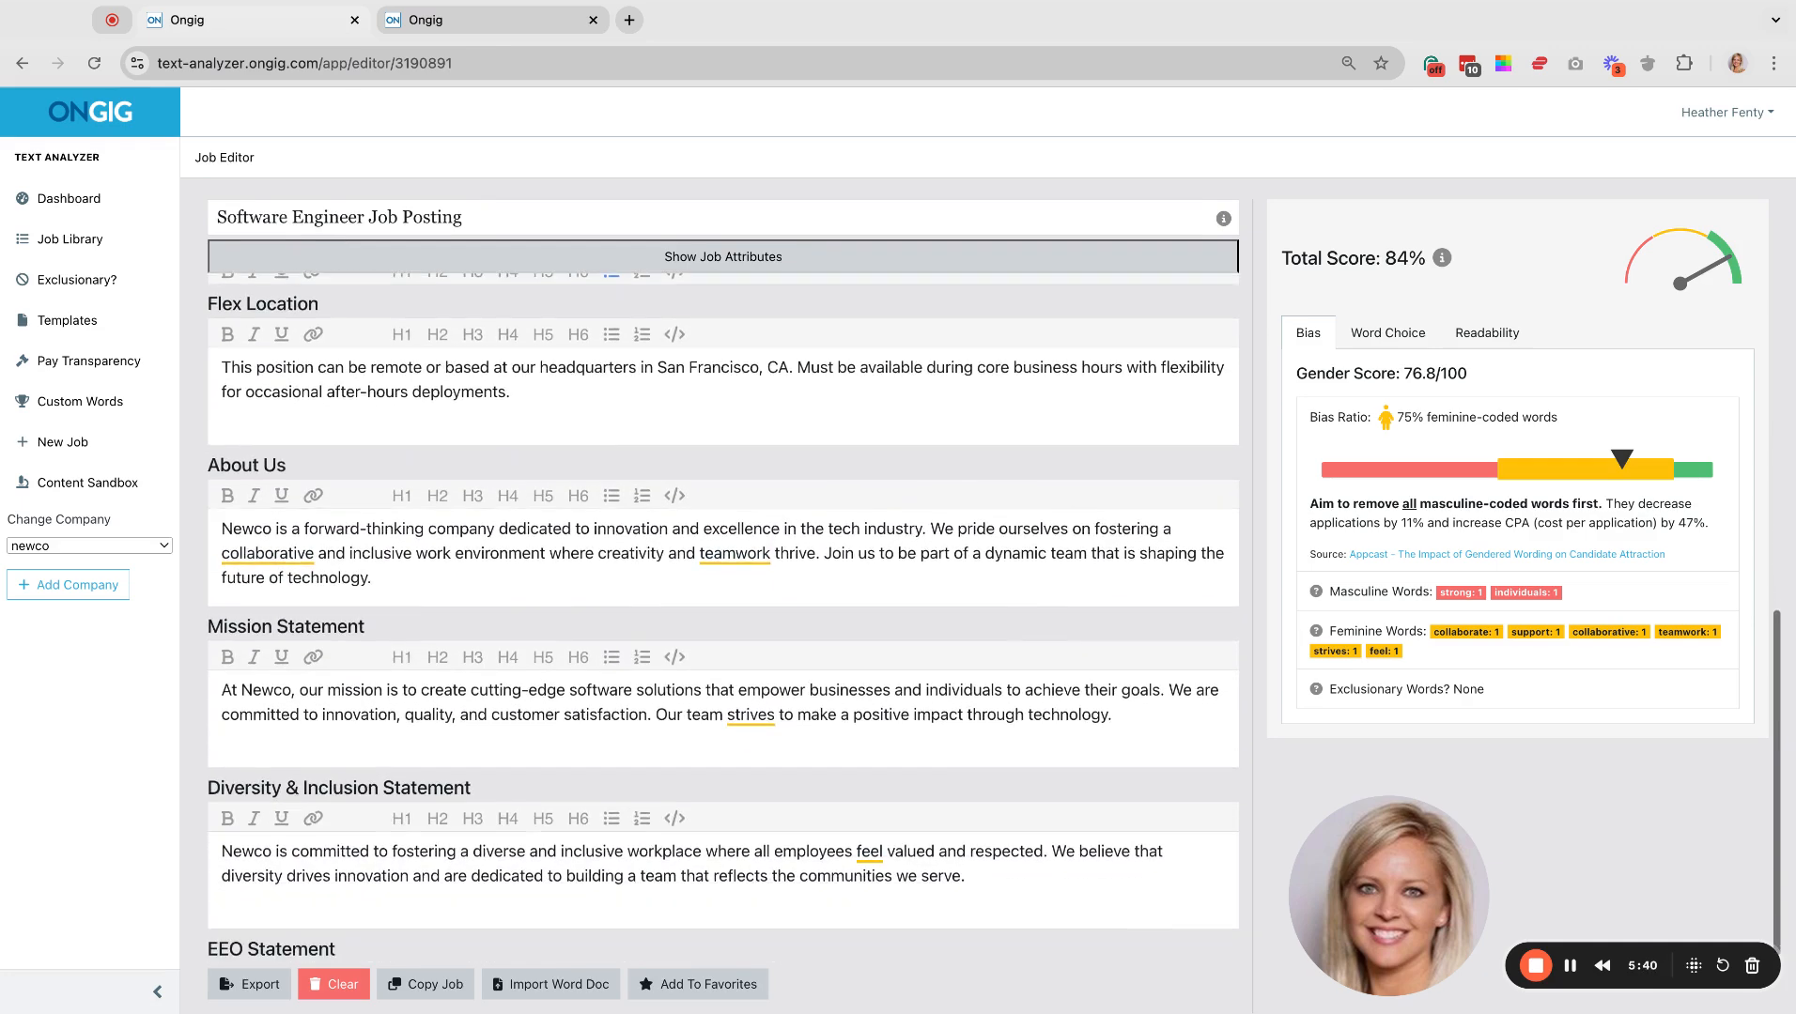
scroll(431, 627, down, 1)
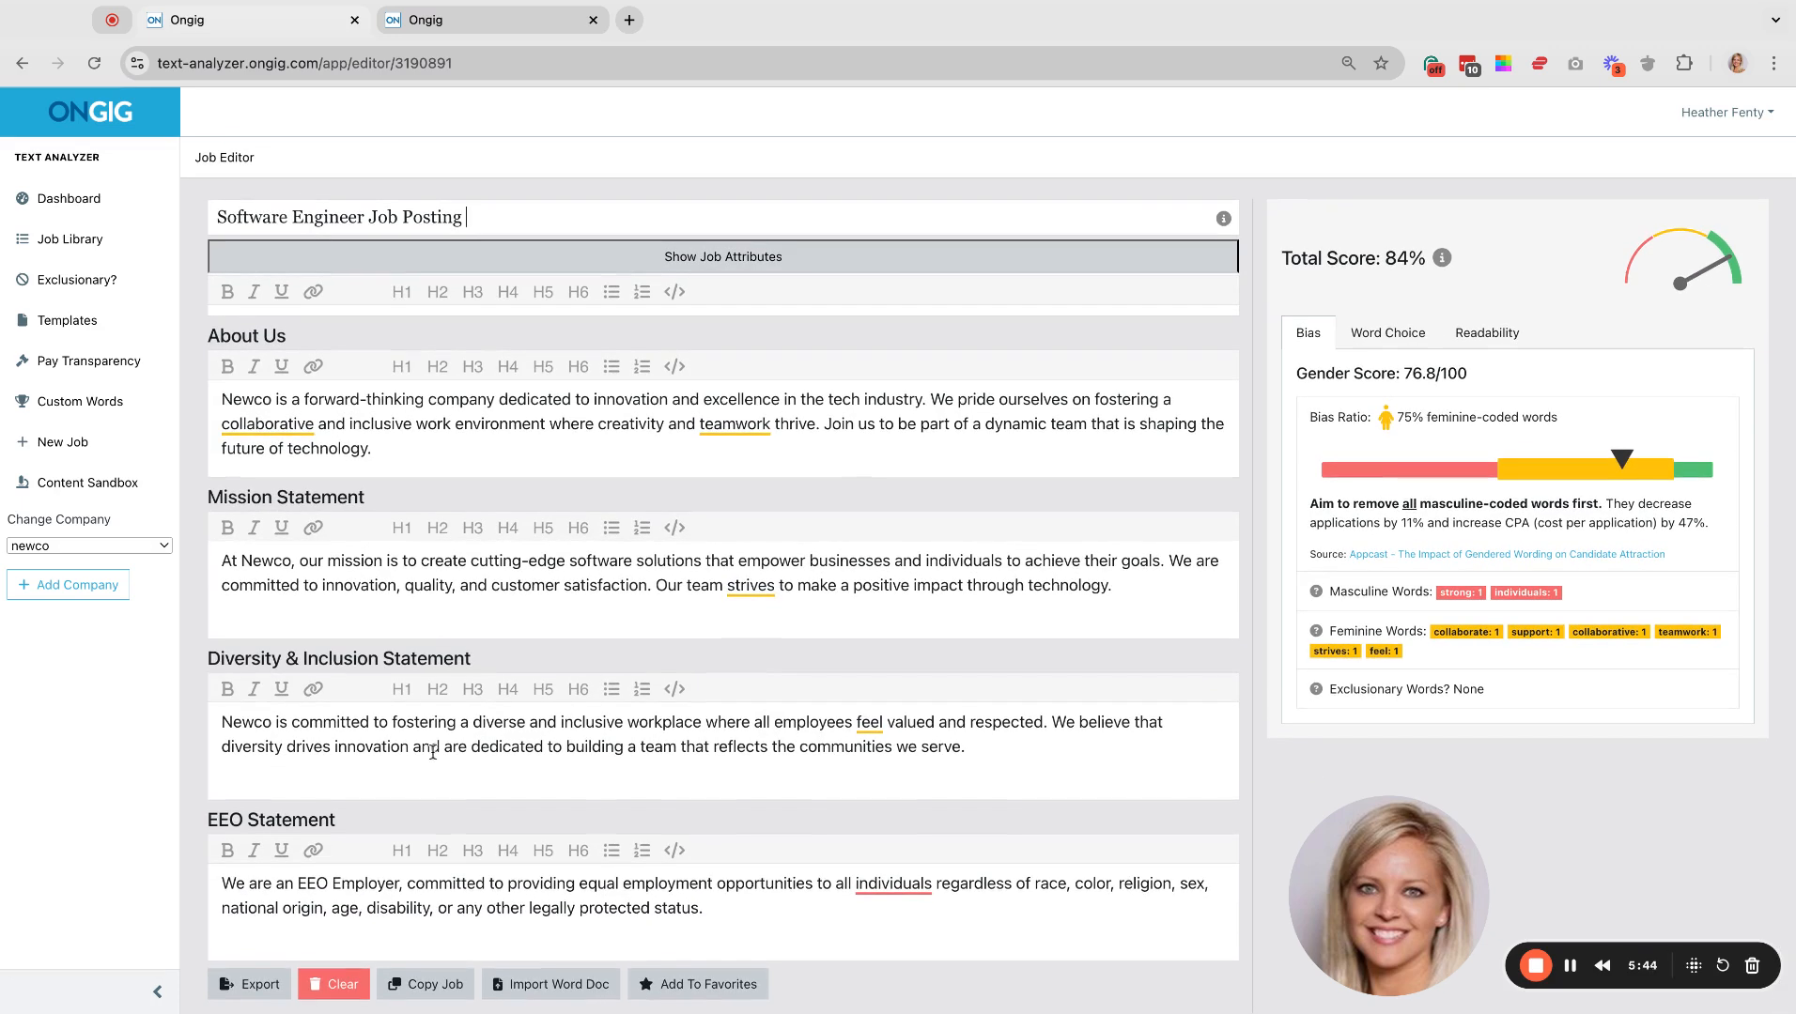
scroll(530, 715, up, 3)
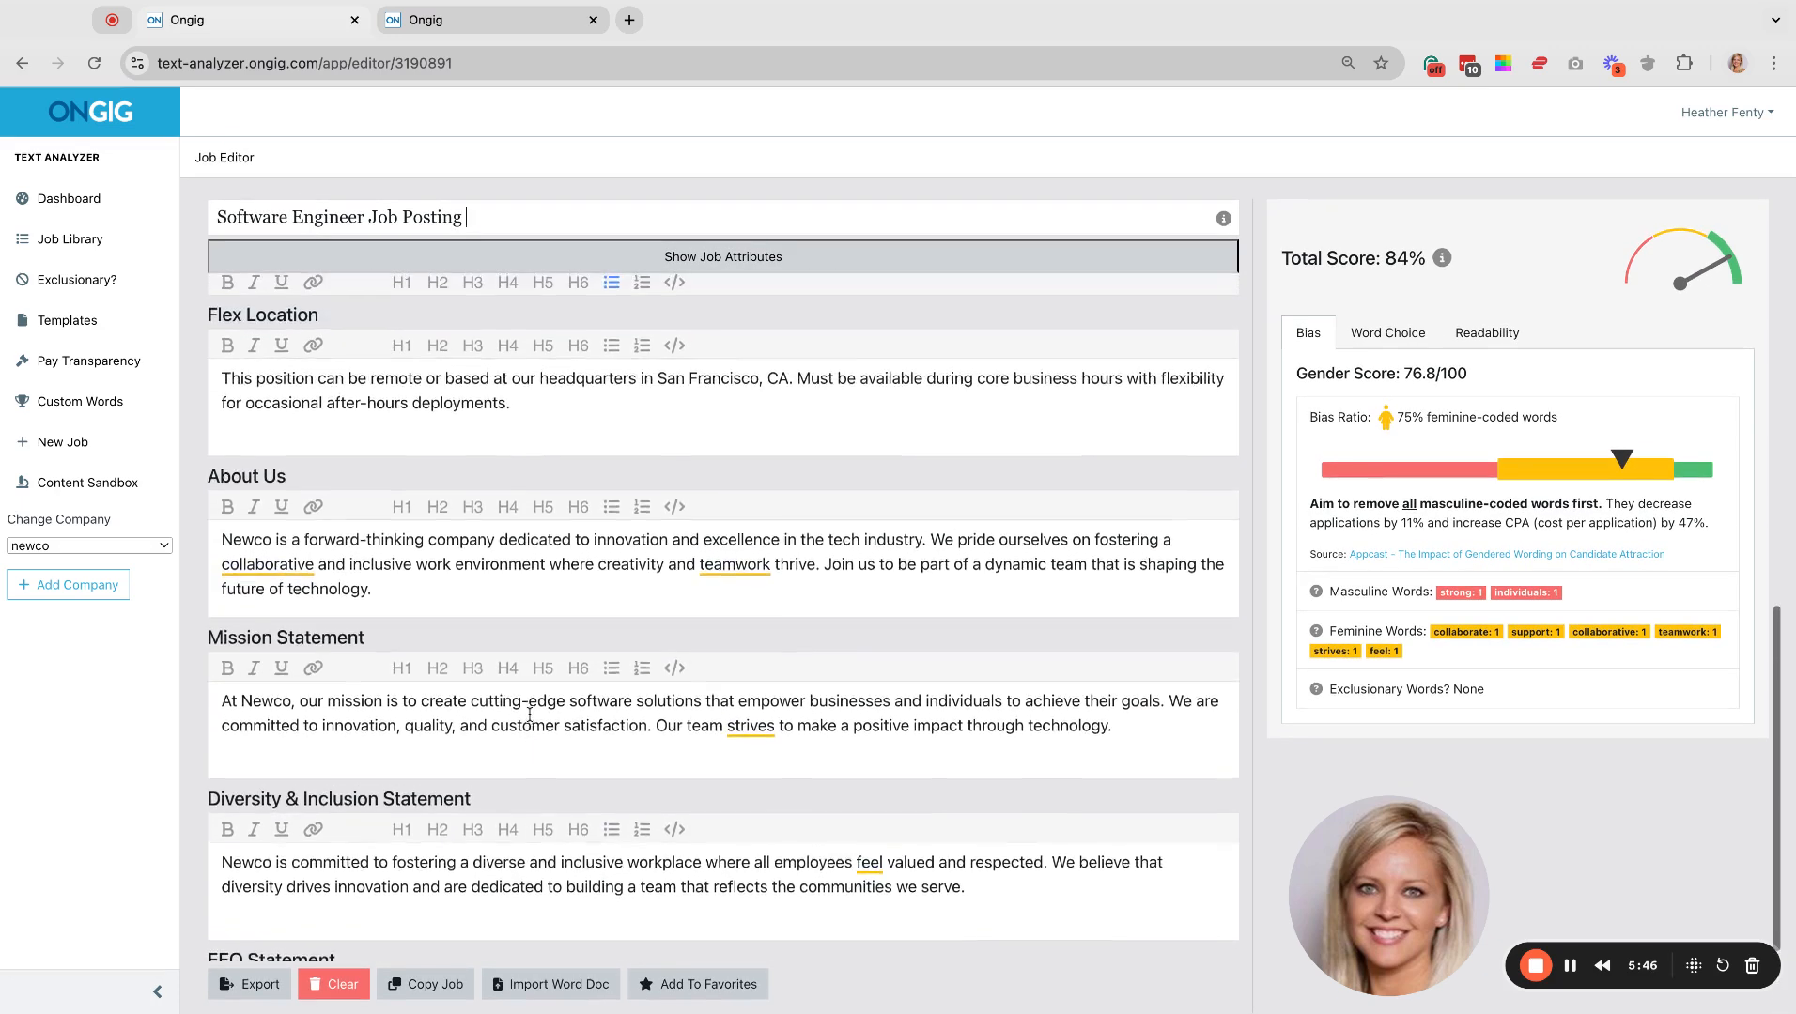
scroll(529, 715, up, 10)
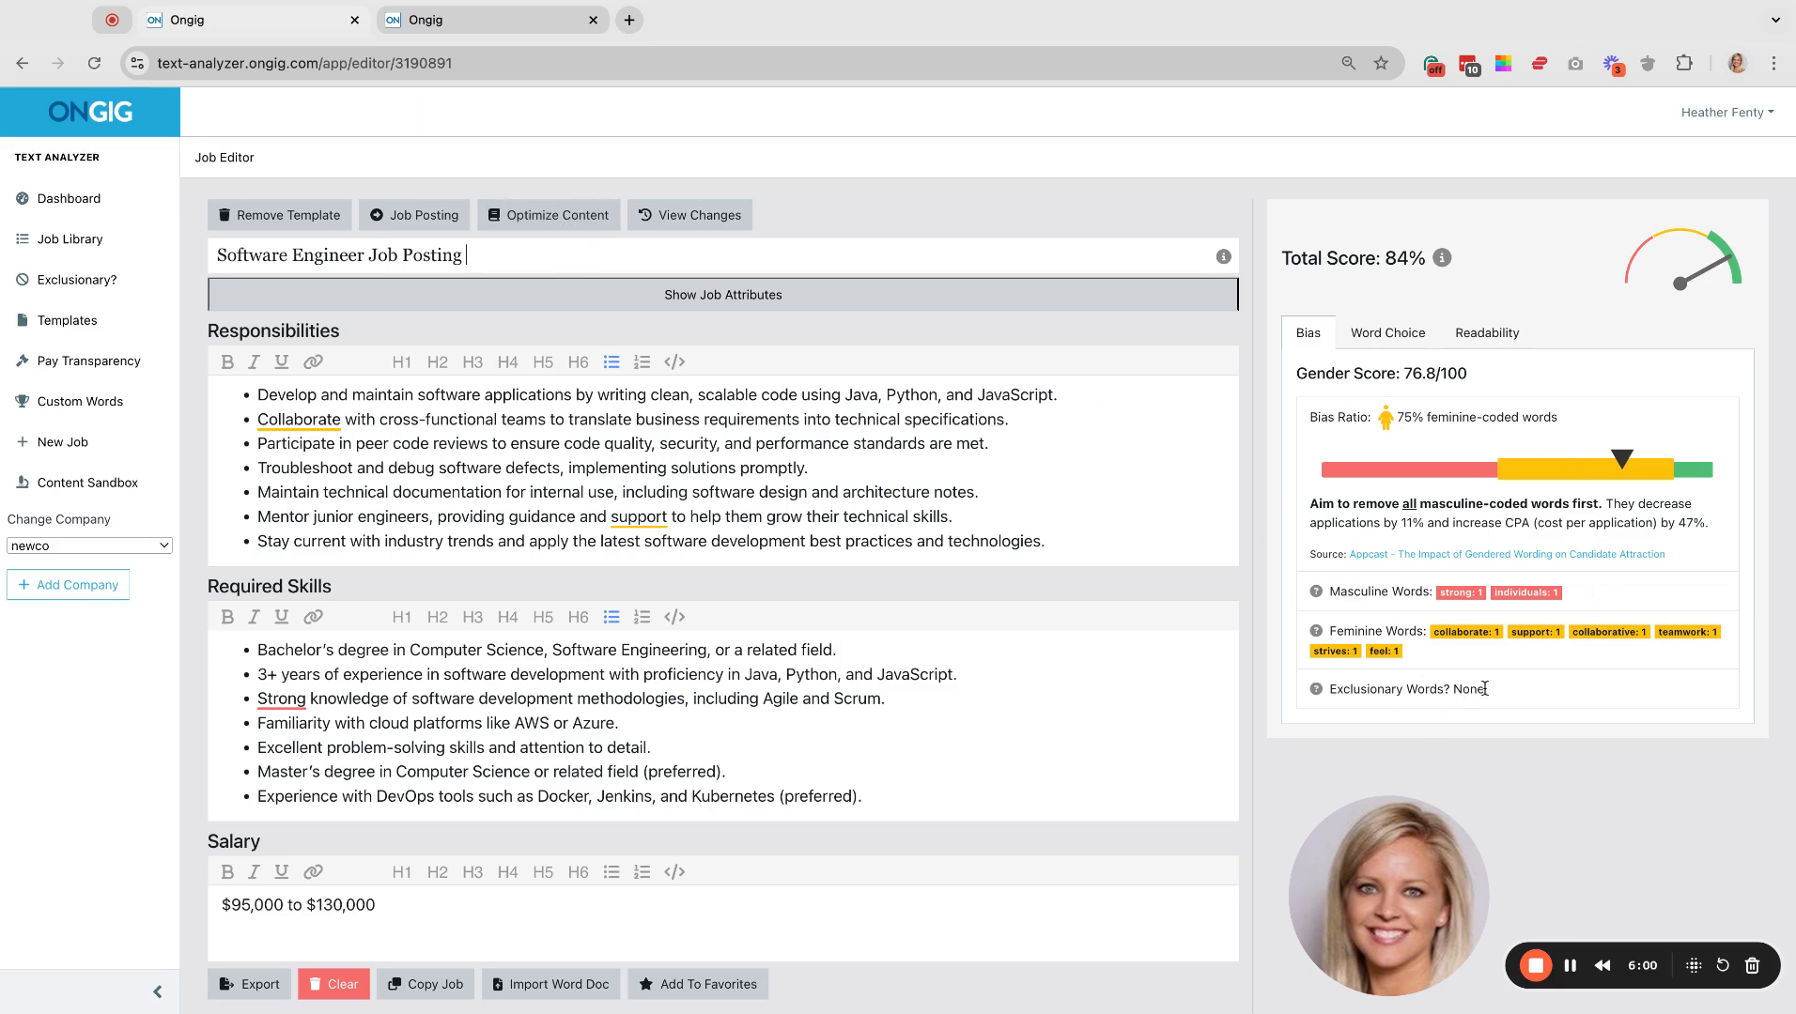
Step: Check the posting's word choice, readability and bias analyses
click(1390, 340)
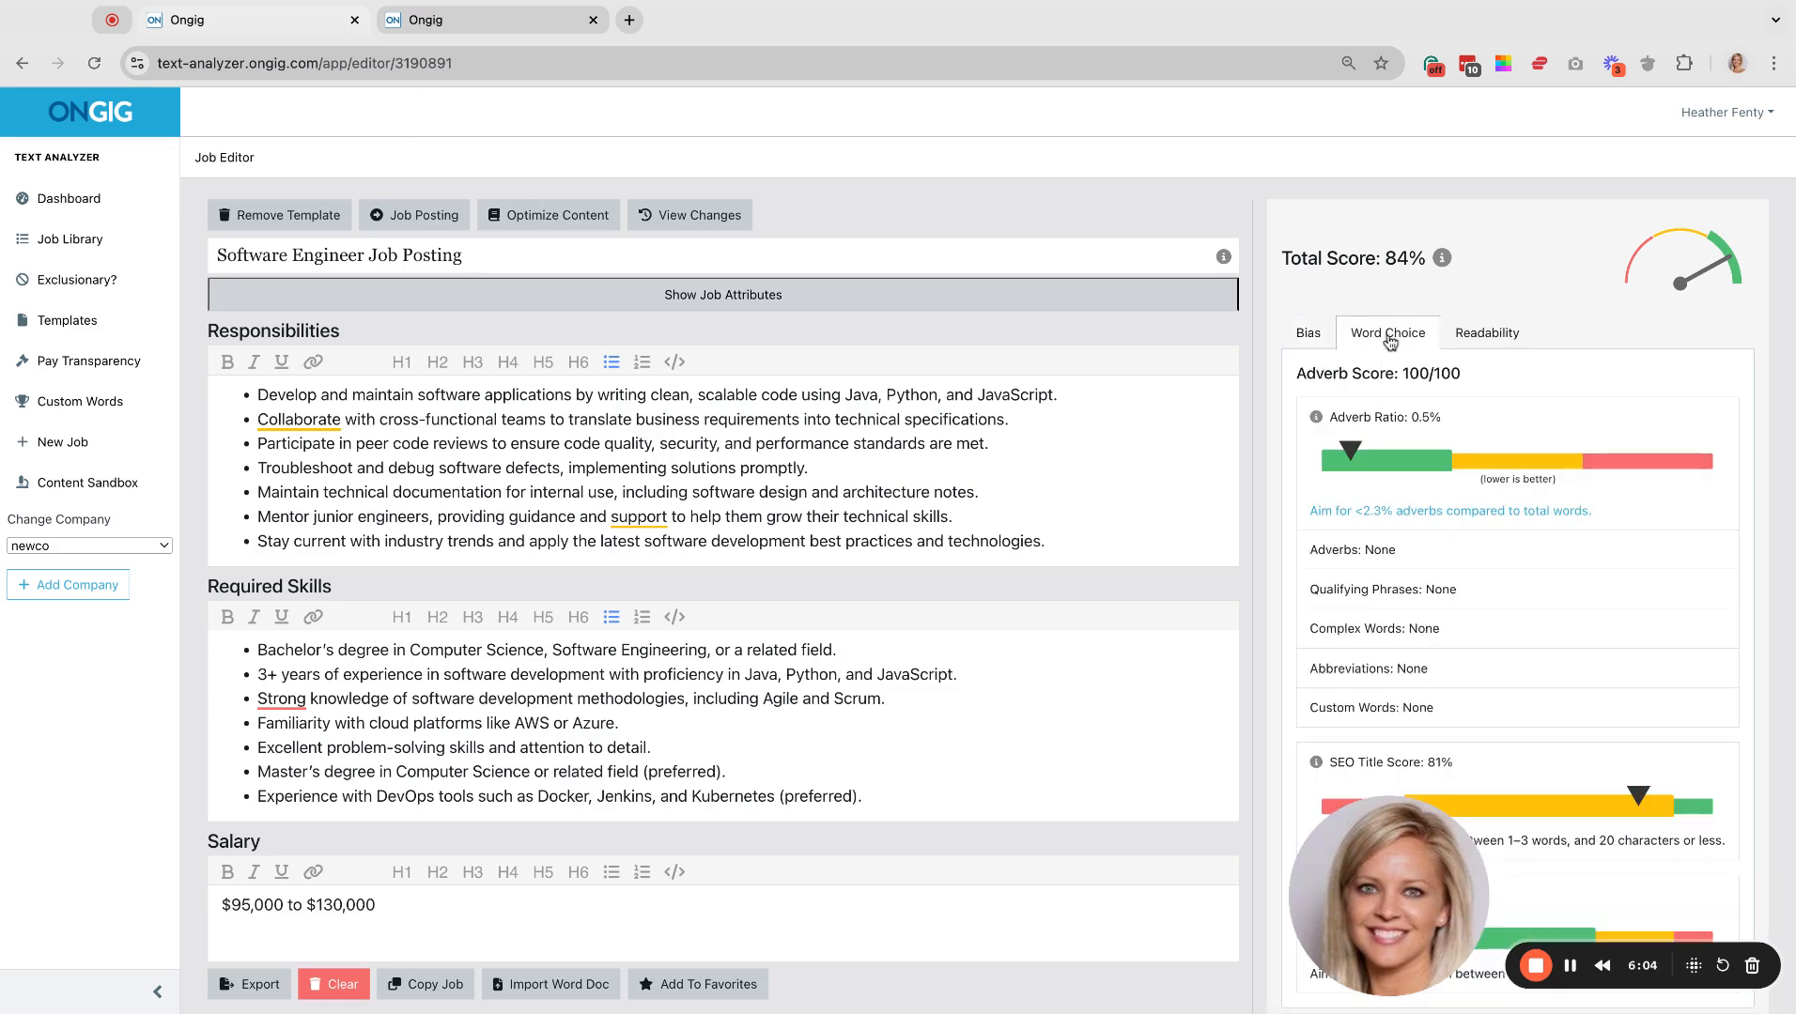
click(1477, 349)
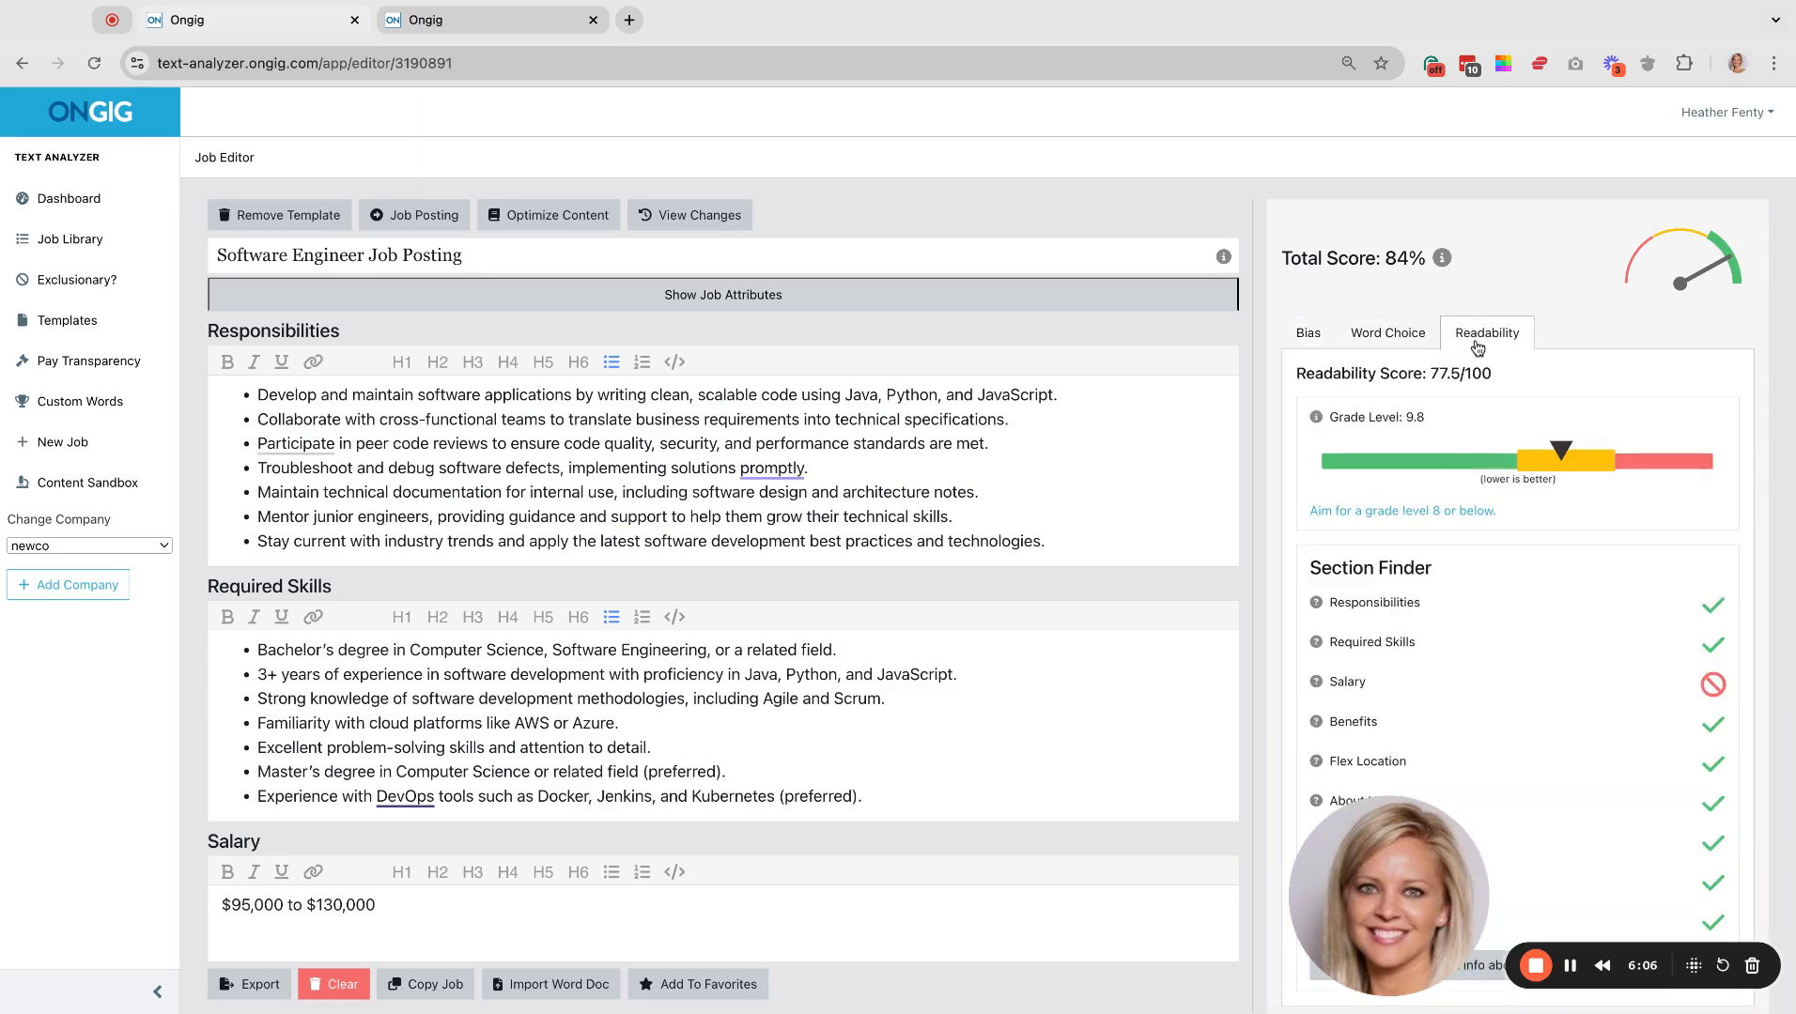
click(1323, 348)
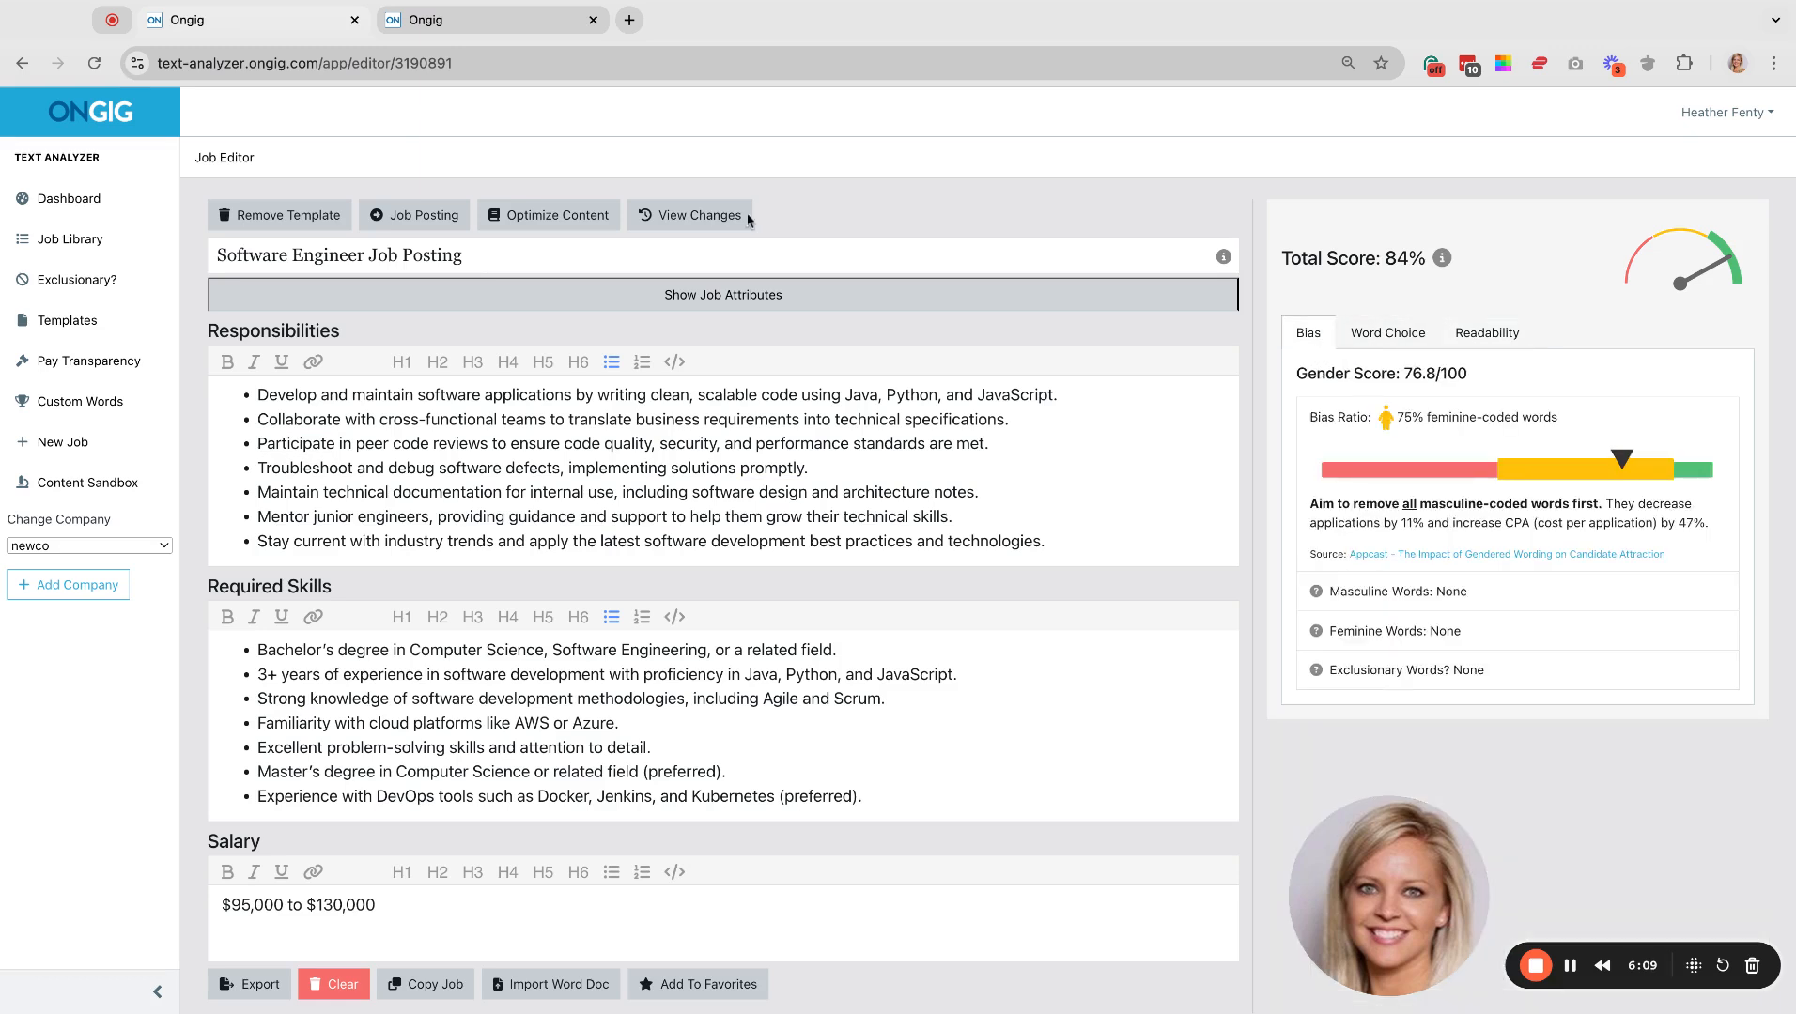
Step: Optimize the posting's content with the Automated Job Rewriter and review the rewritten sections through the EEO Statement
click(580, 223)
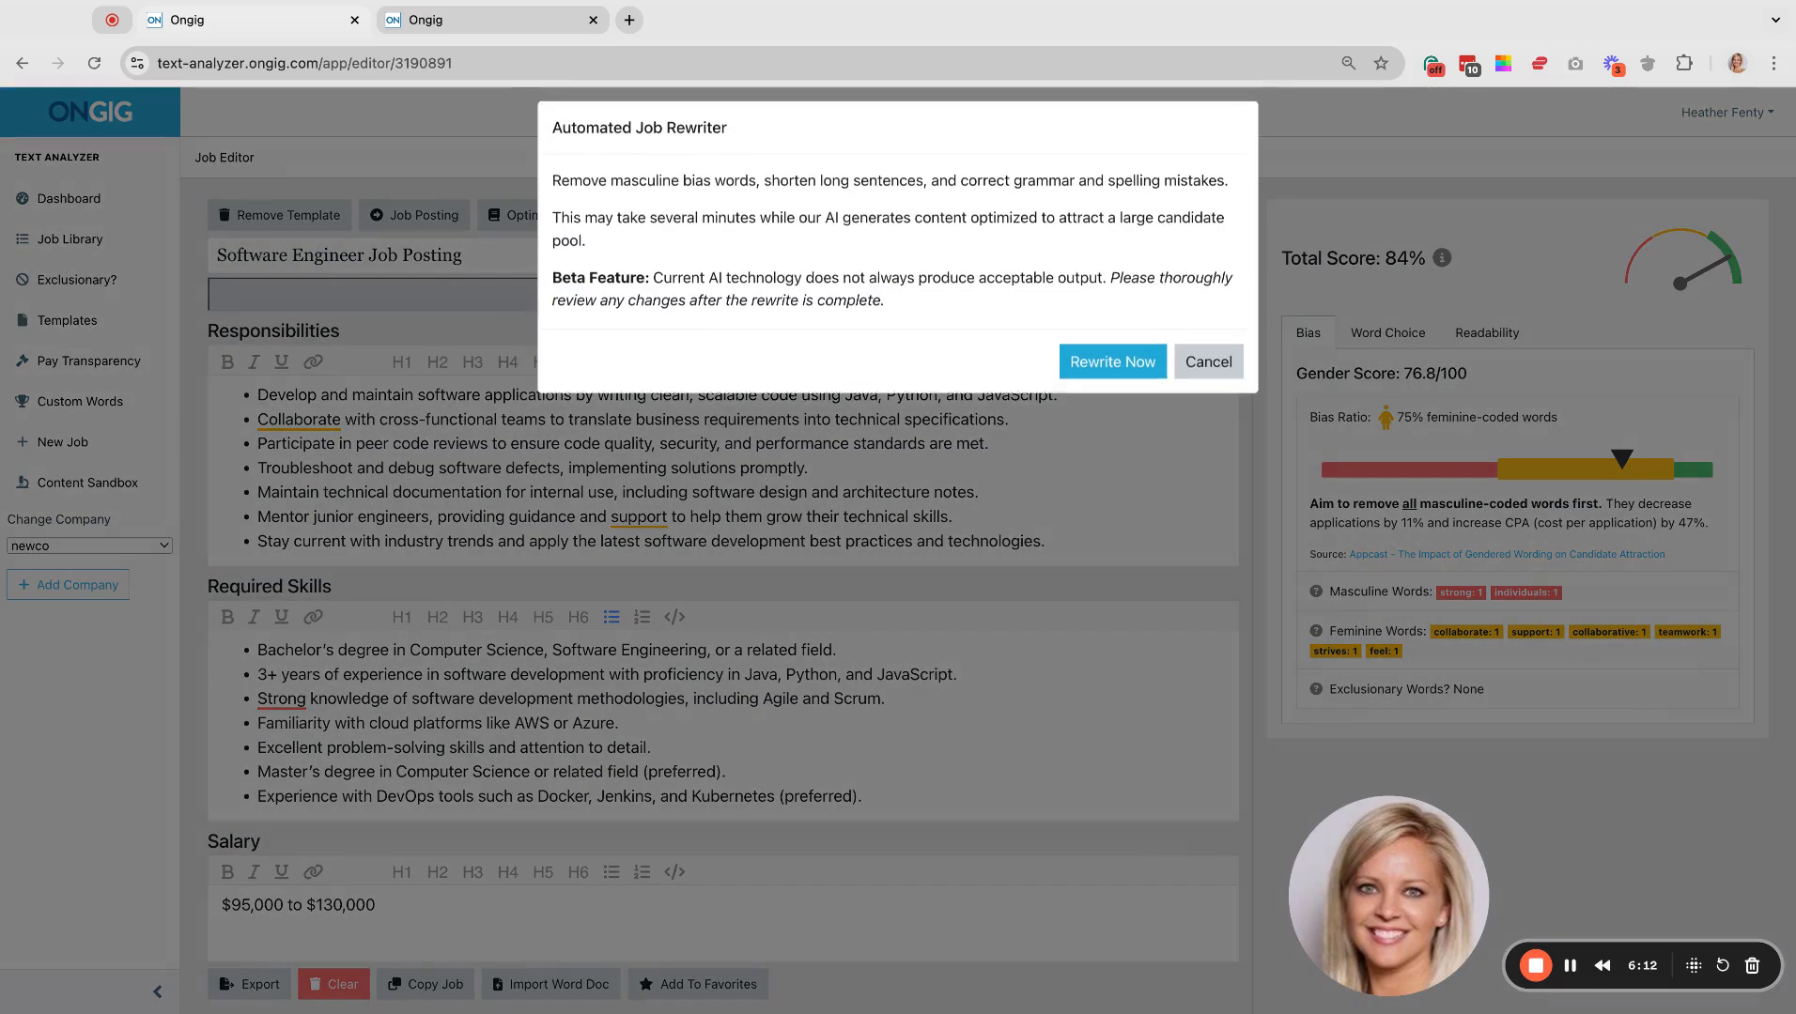
triple_click(555, 193)
drag(555, 193, 1224, 193)
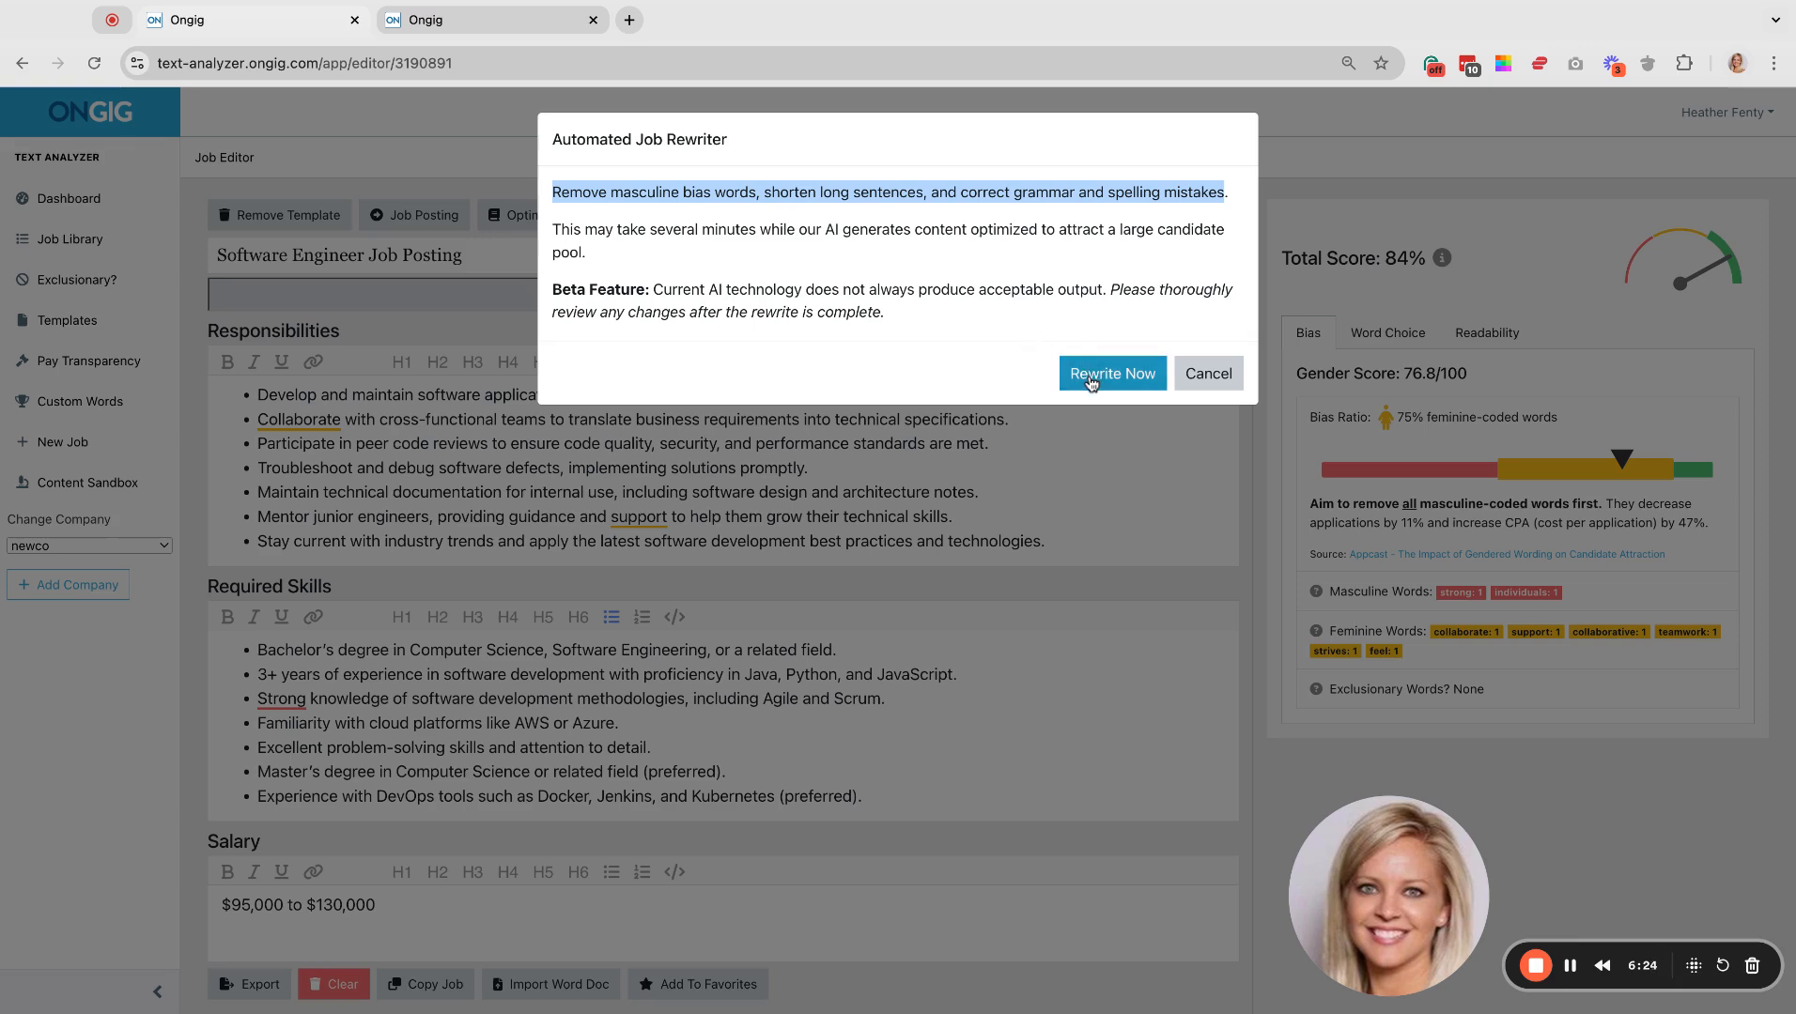
click(1090, 376)
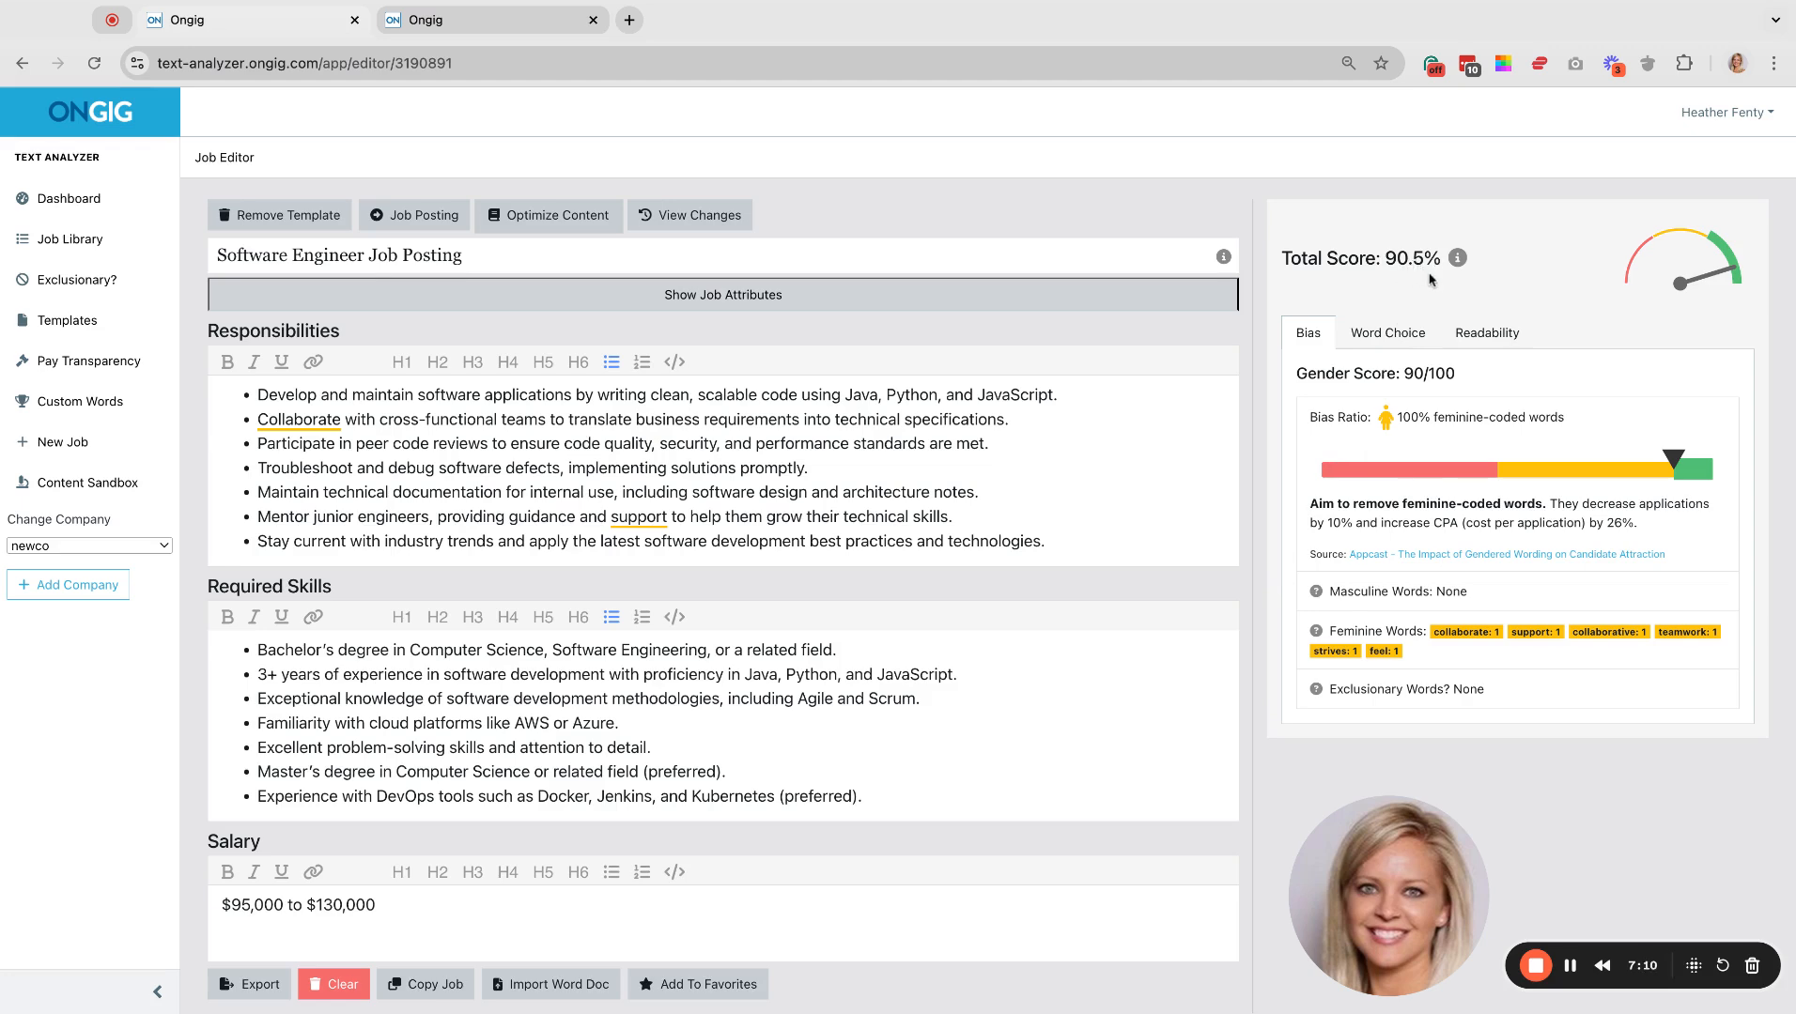
scroll(813, 564, down, 12)
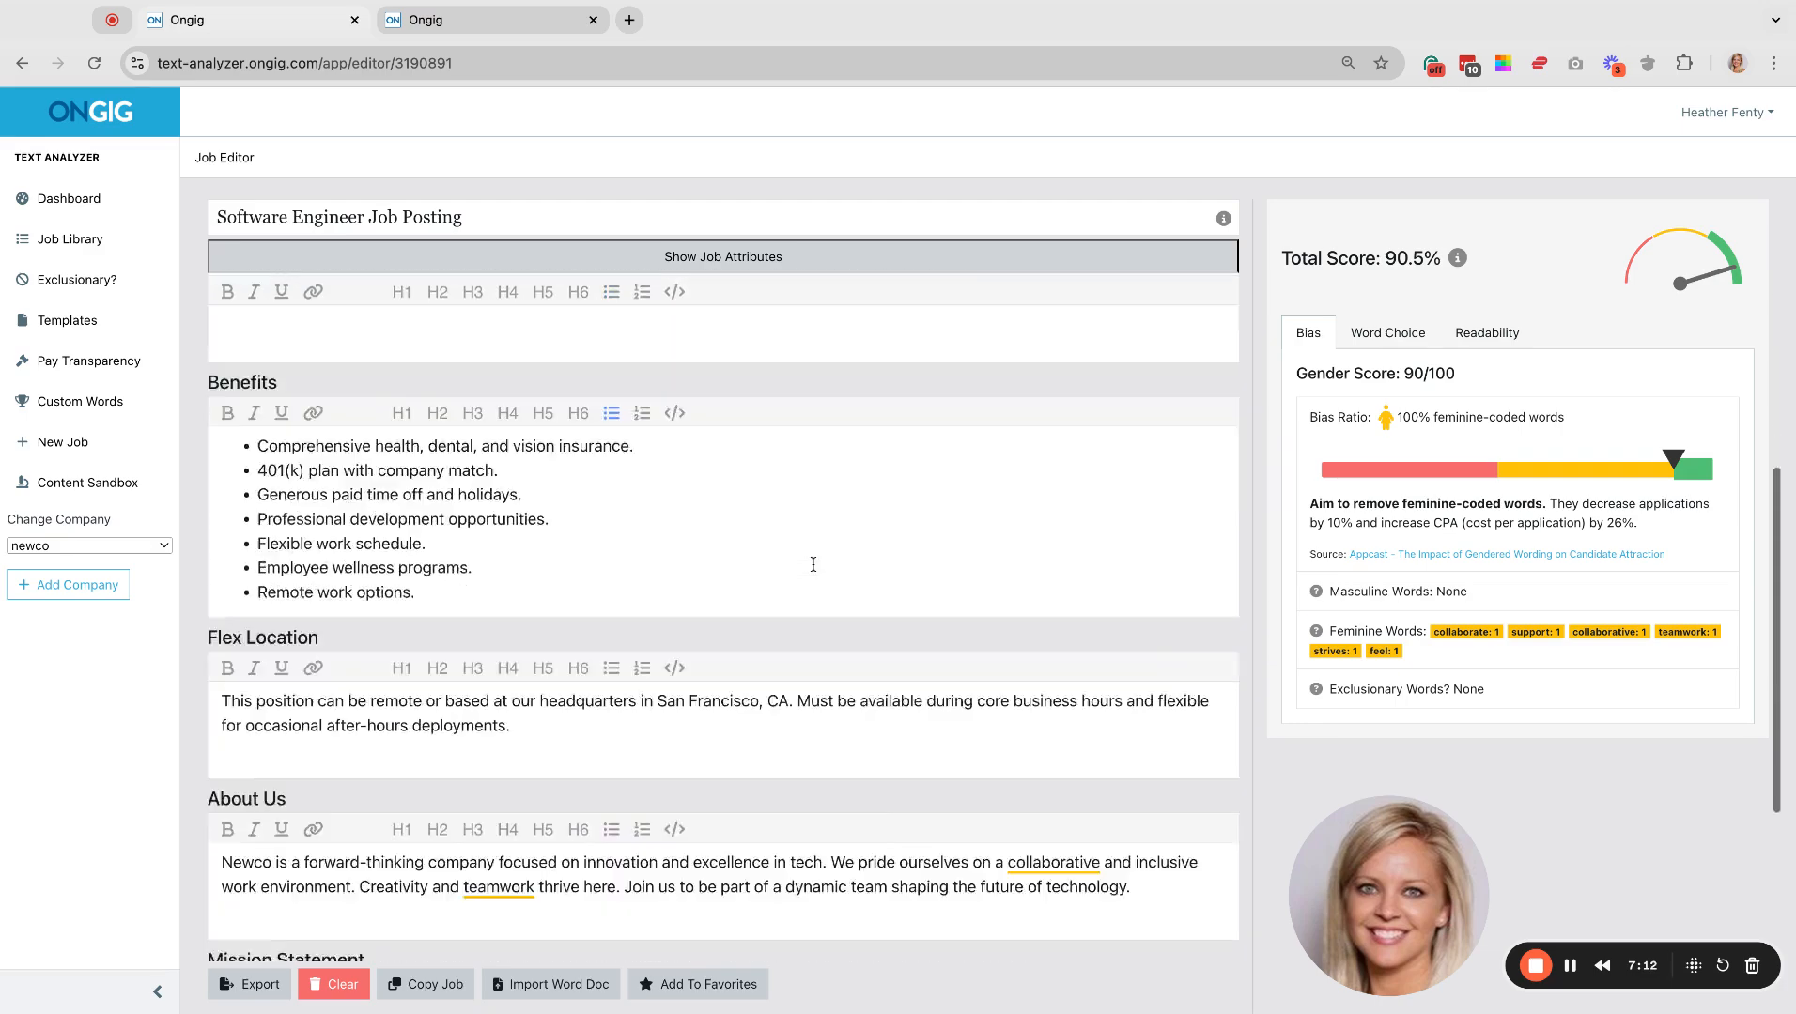
scroll(814, 563, down, 2)
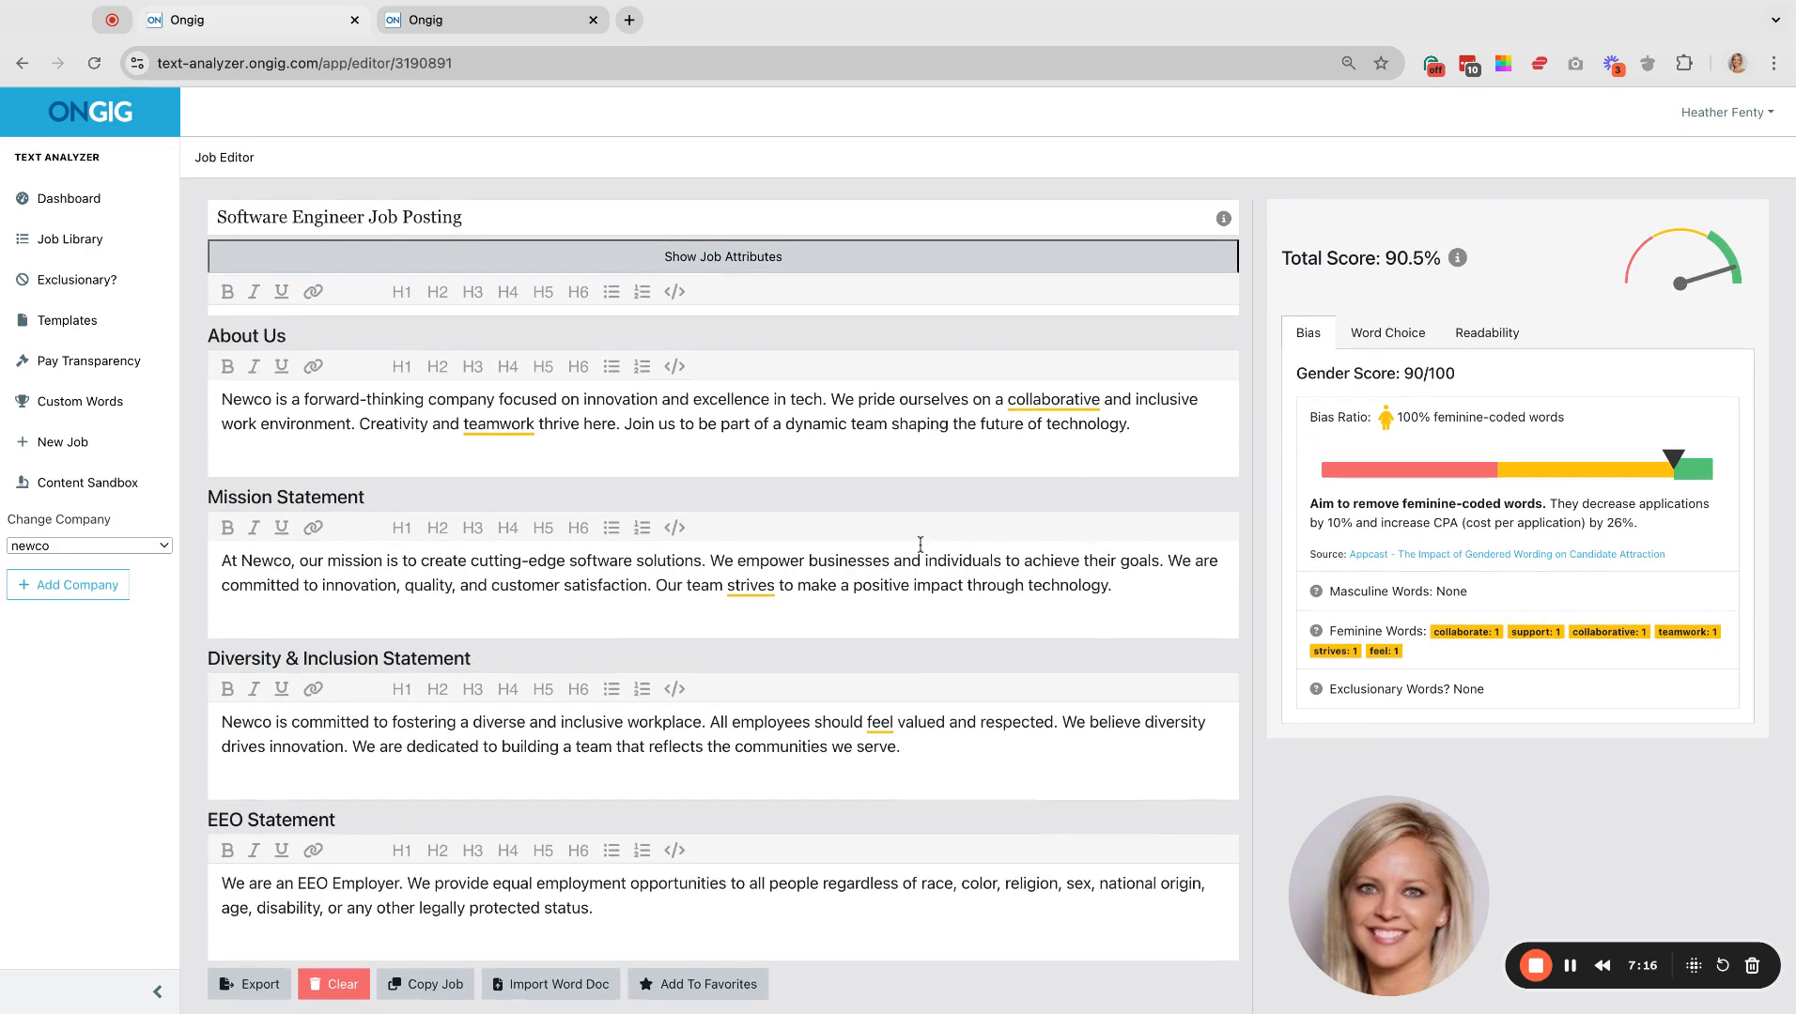
scroll(919, 546, up, 12)
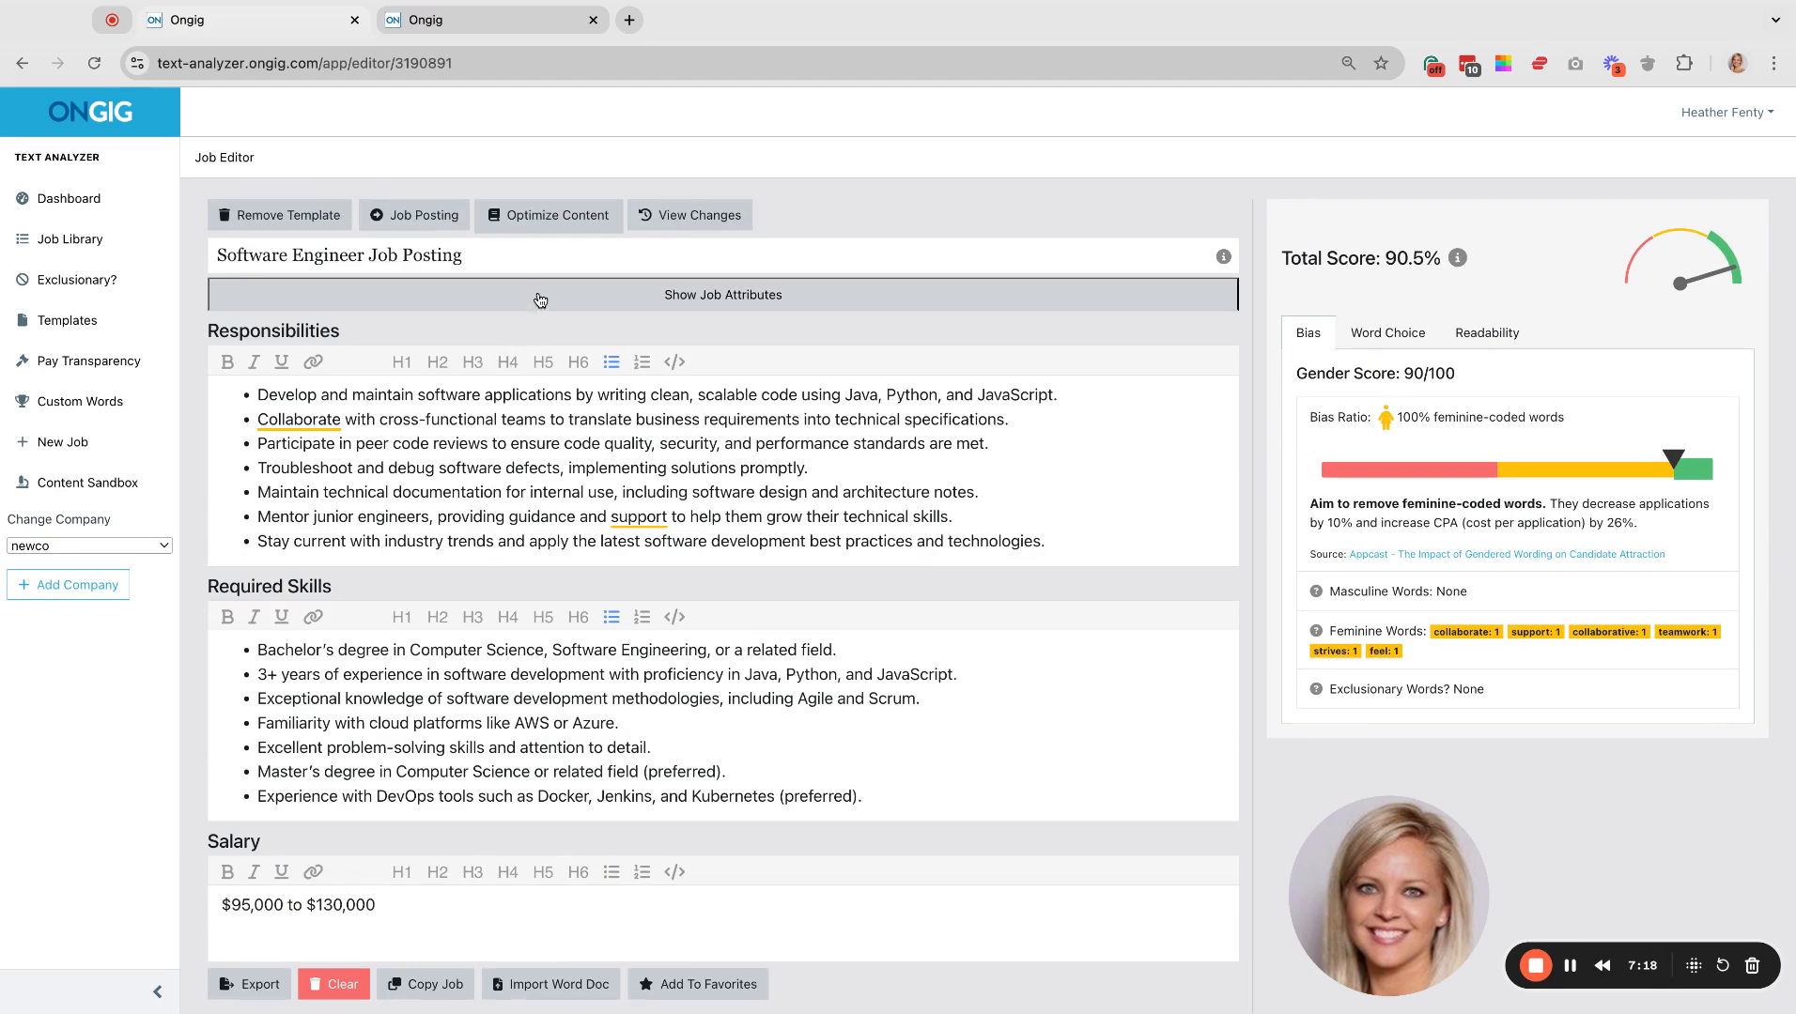
Step: Compare the current AI Rewrite (debias) version of the posting with Version 1, the Word File Import
click(691, 218)
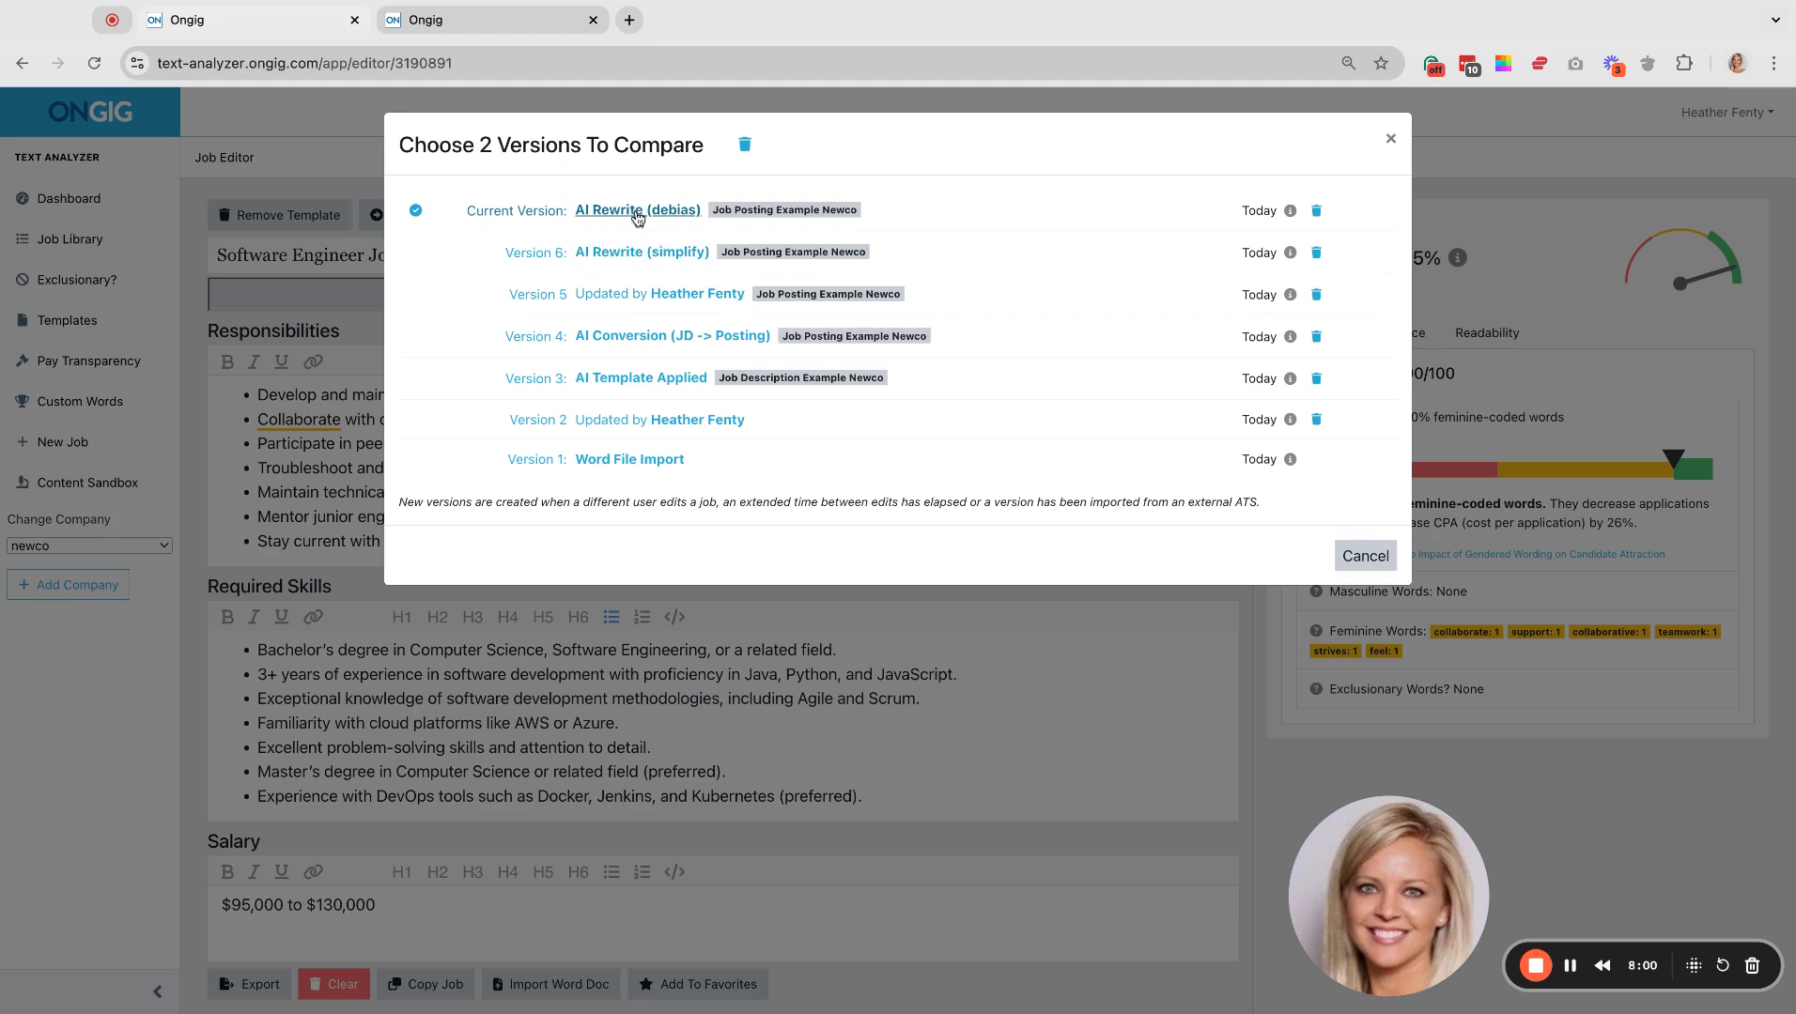
click(603, 463)
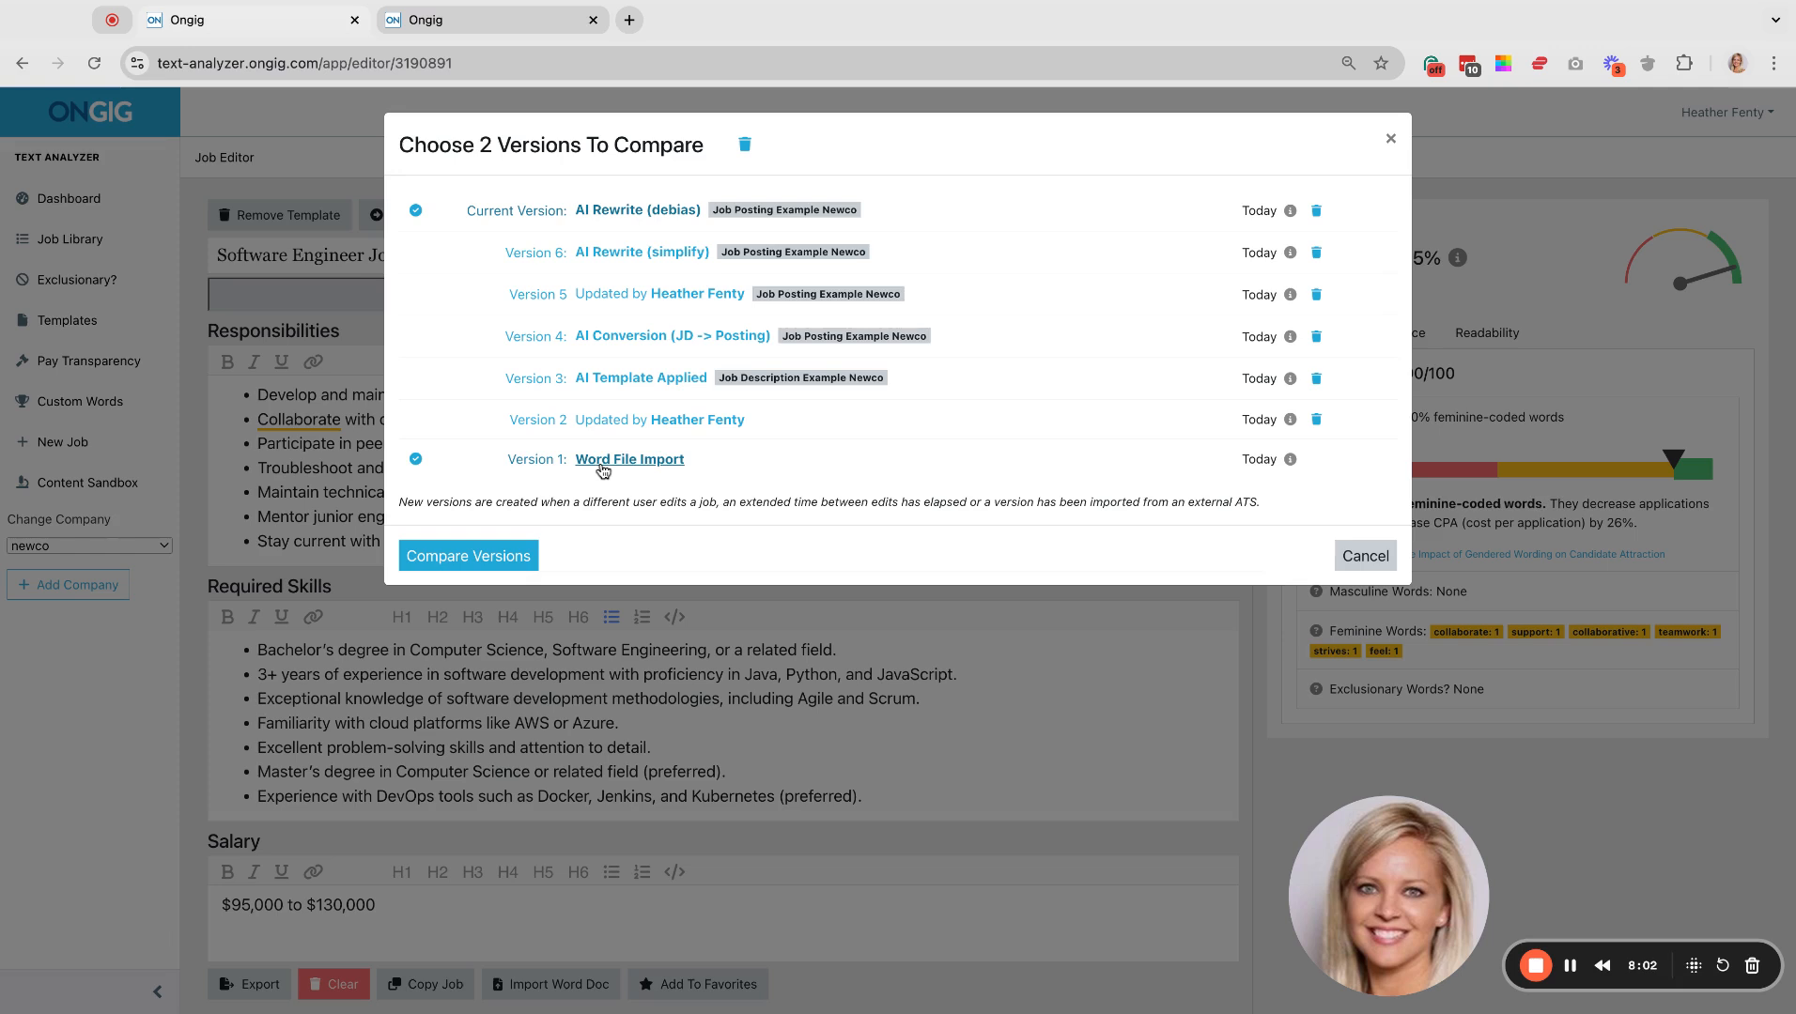
click(495, 560)
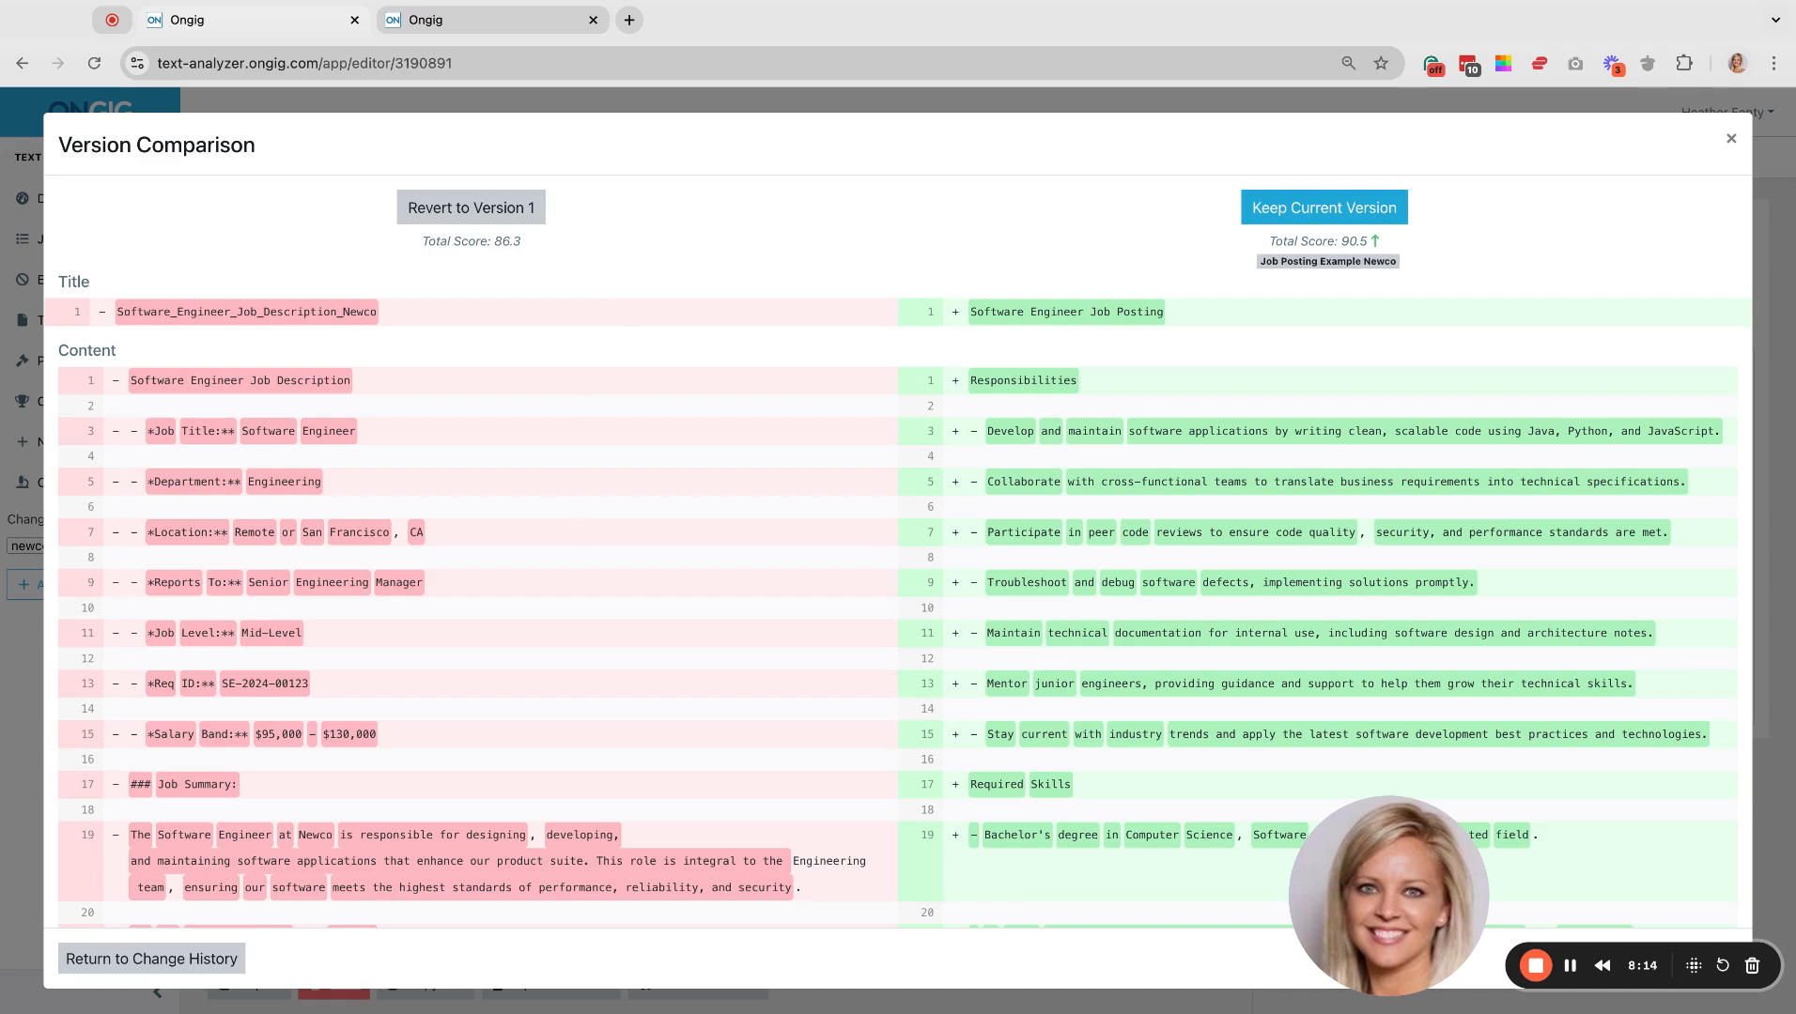
Step: Examine the title and content differences between the original Word import and the current version, and close the comparison
scroll(642, 593, down, 2)
scroll(643, 598, down, 3)
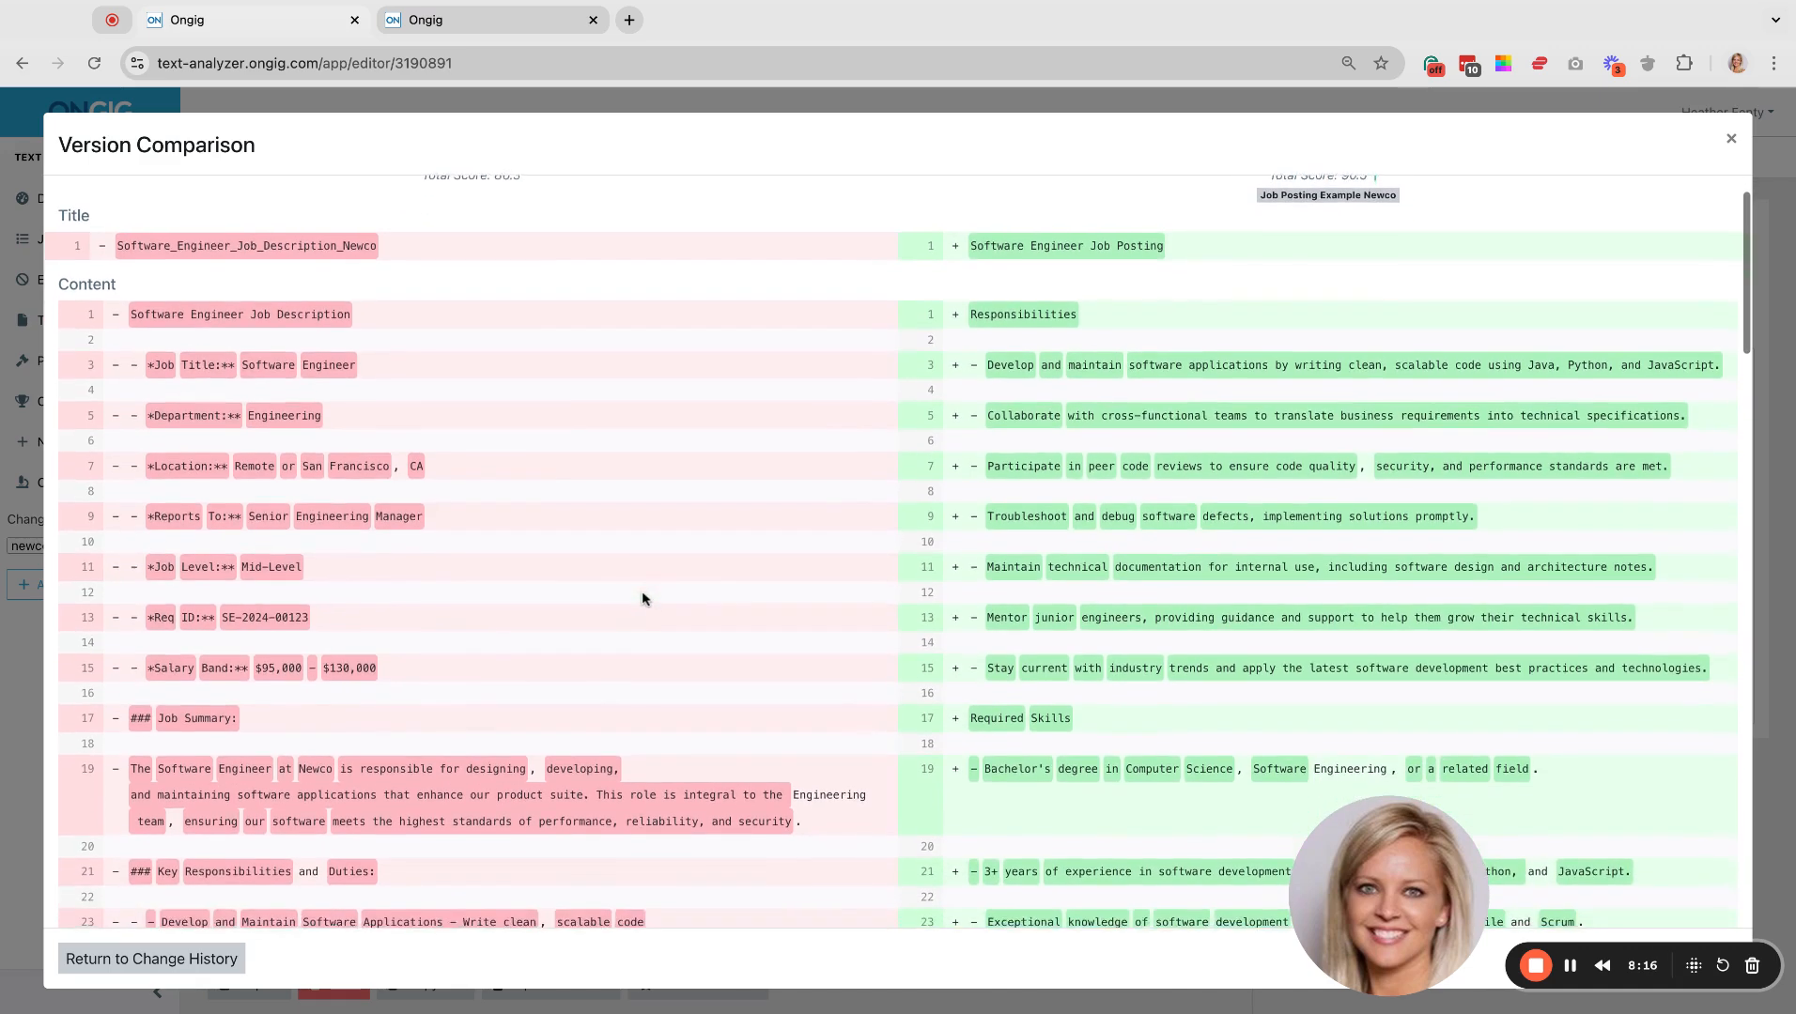
scroll(642, 599, down, 8)
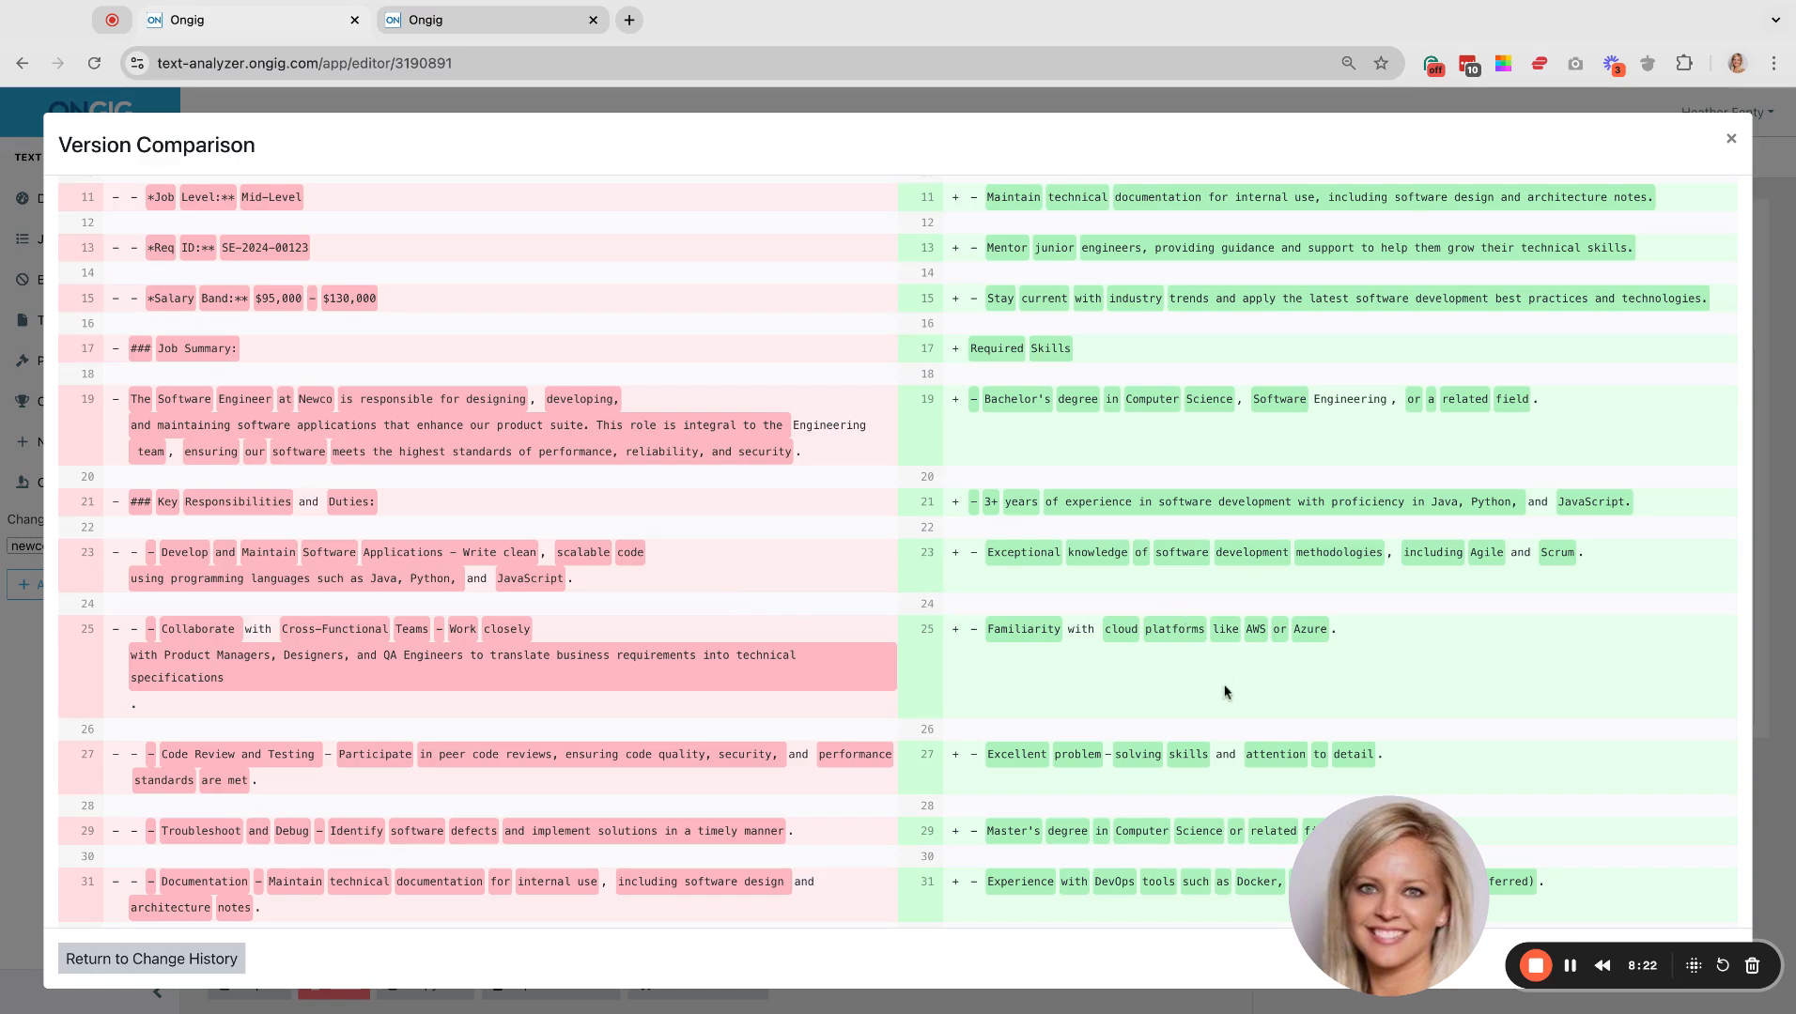
scroll(1224, 692, down, 9)
scroll(1224, 692, down, 16)
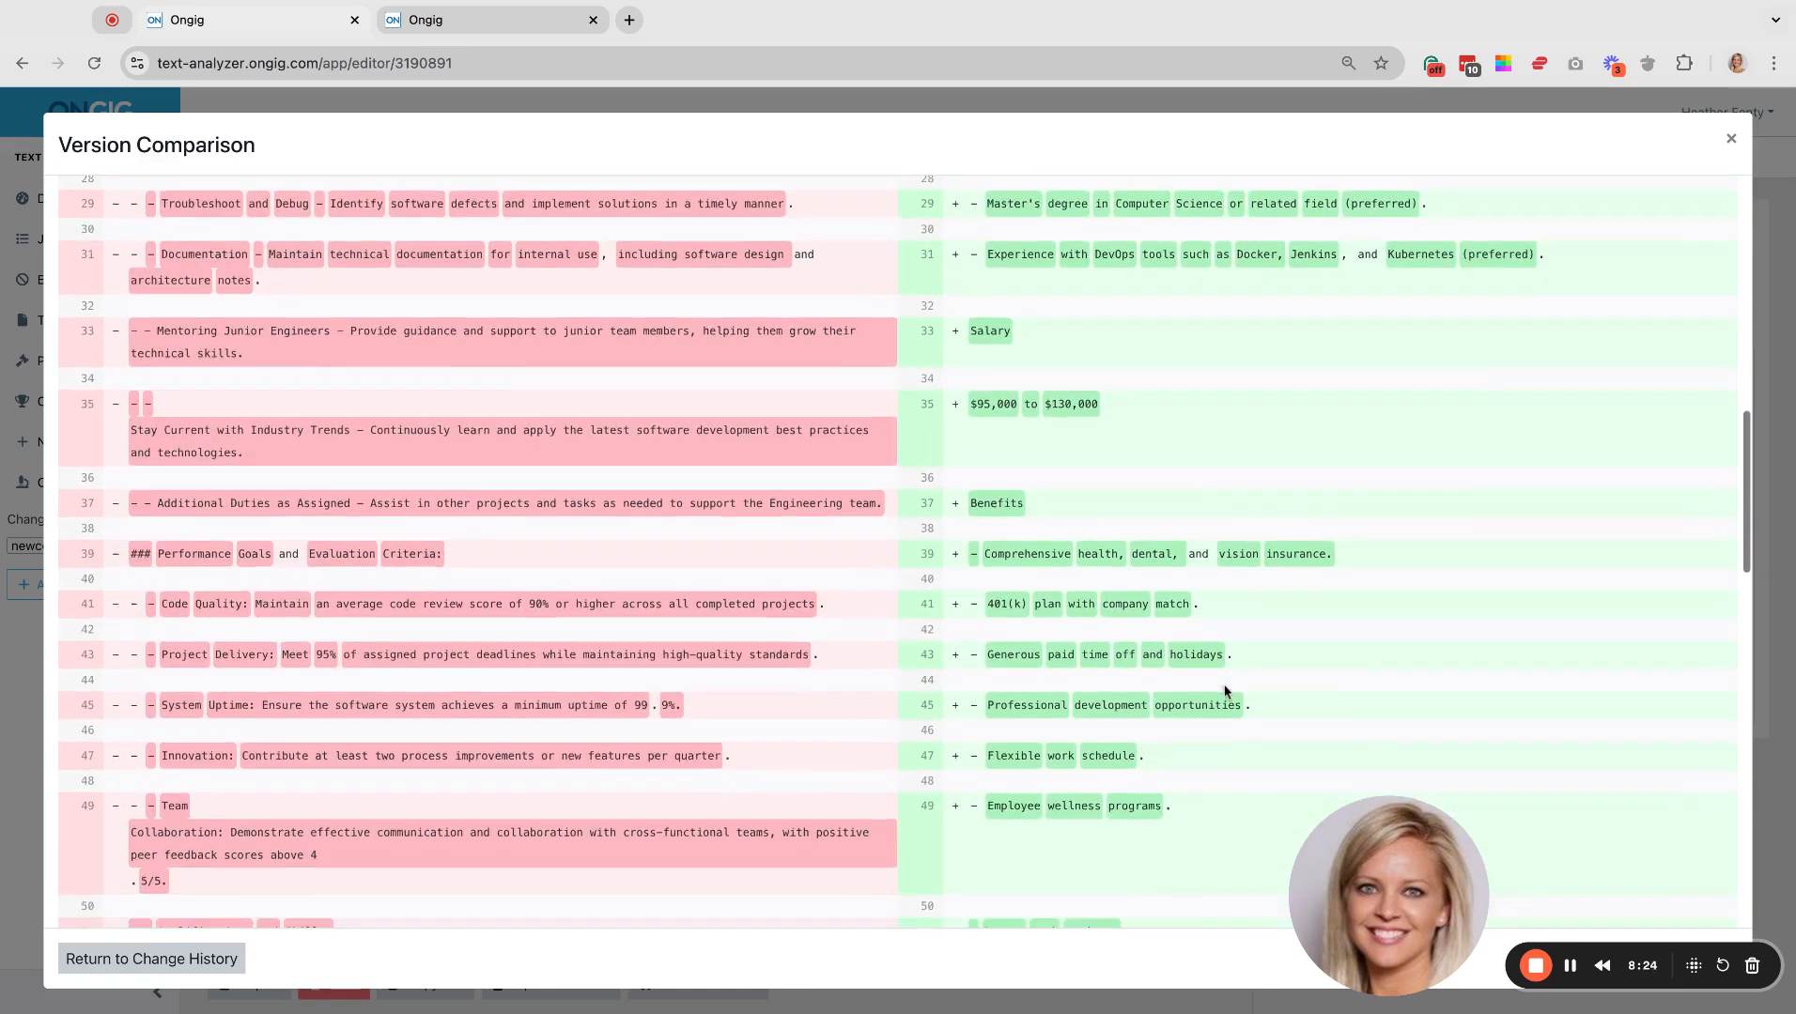
scroll(1224, 693, down, 11)
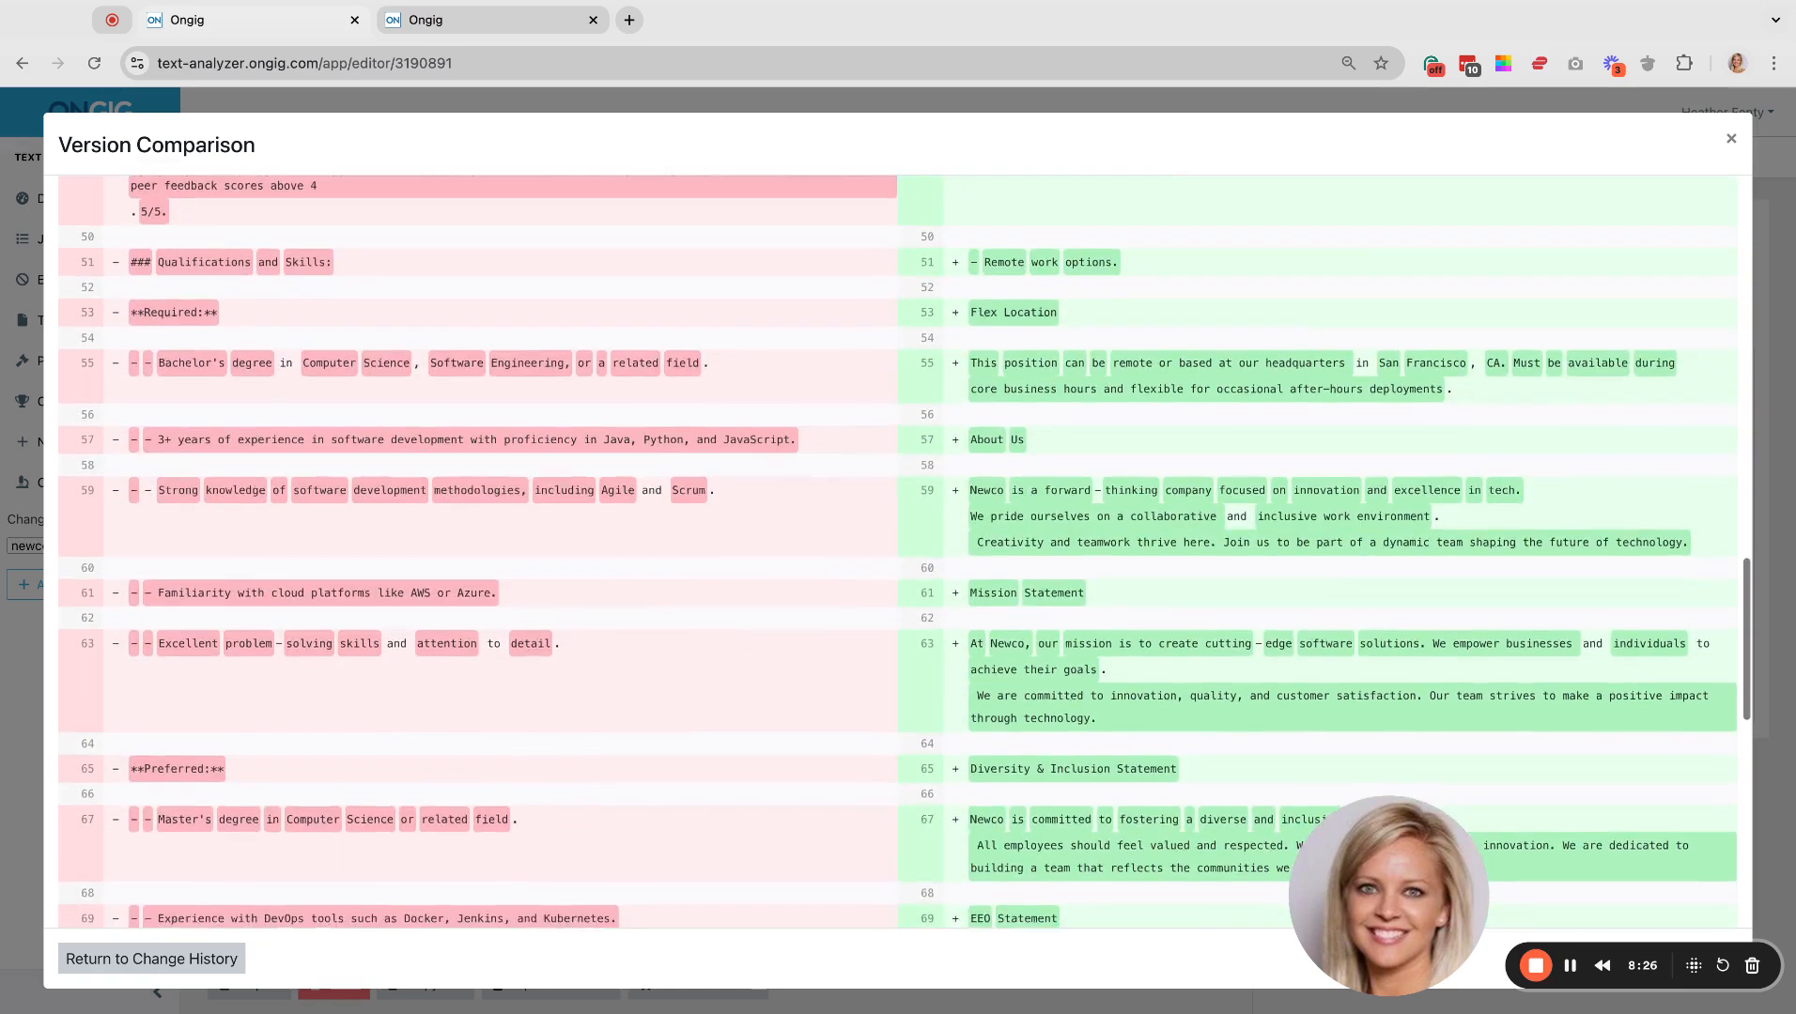
scroll(1224, 692, down, 4)
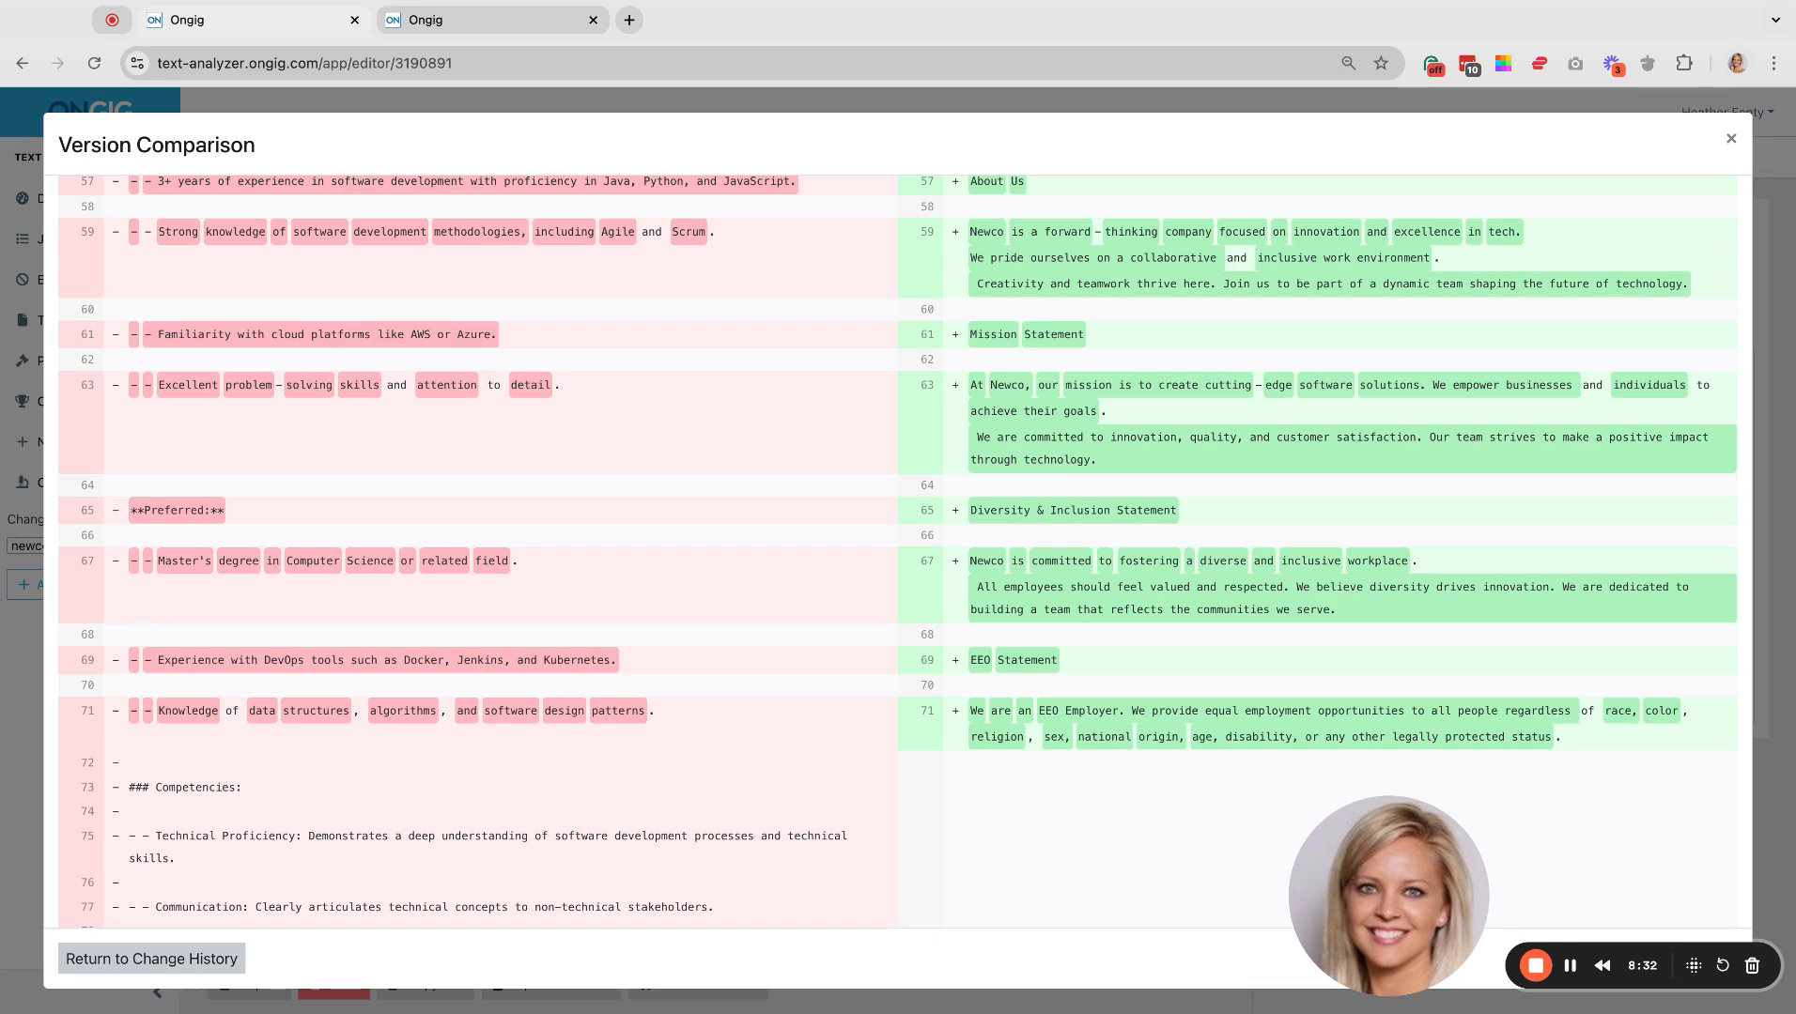
scroll(418, 667, down, 5)
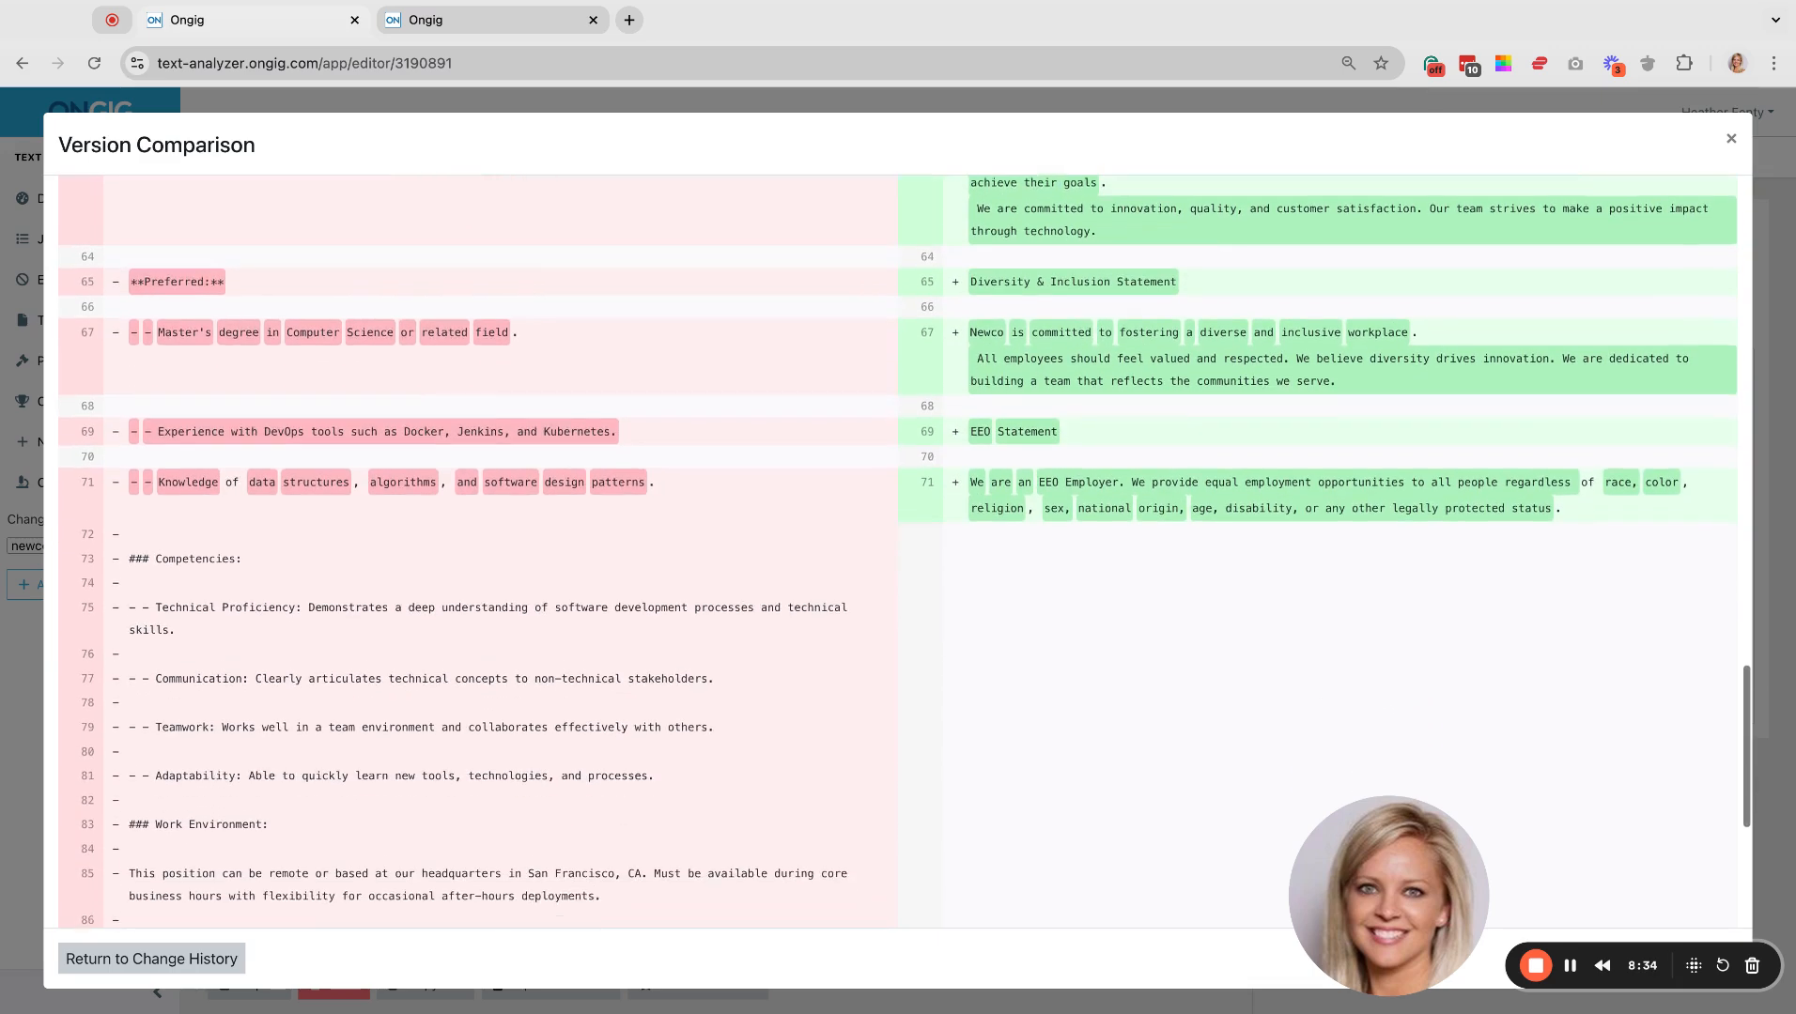
scroll(418, 667, down, 9)
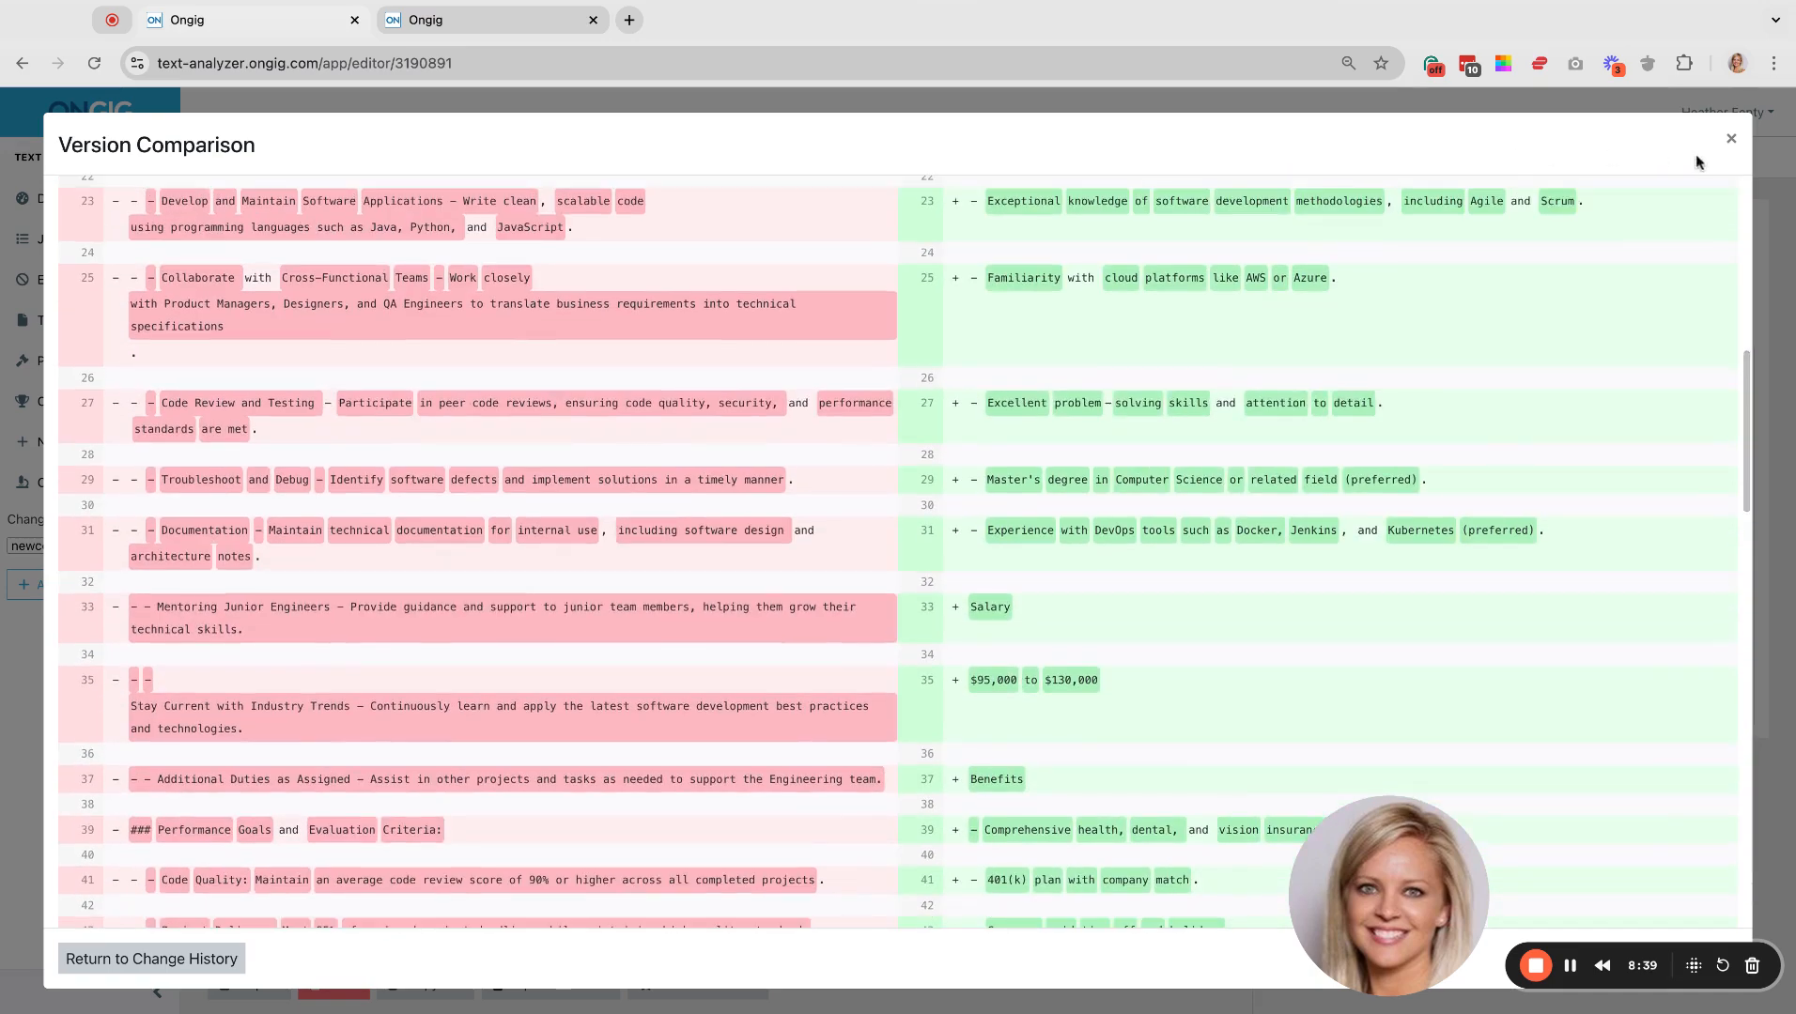
click(1731, 139)
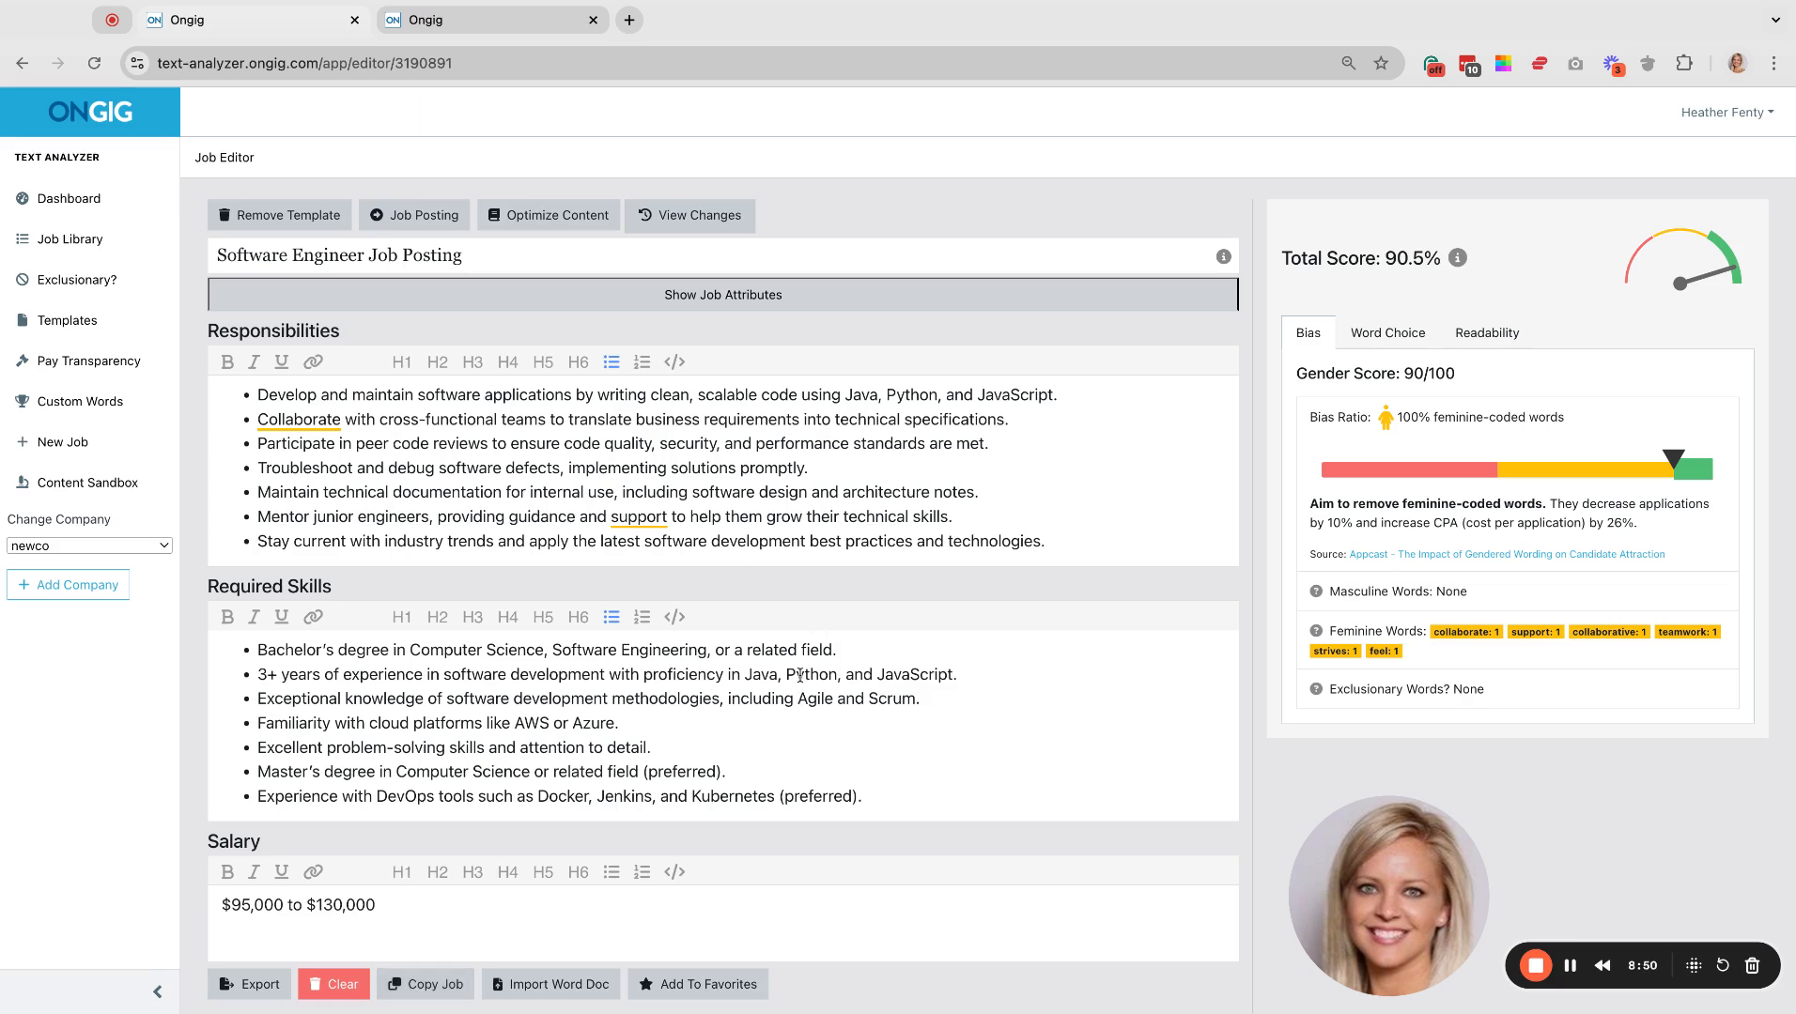
Step: Export the job posting in HTML format with the language unchanged, review the full preview and close it
click(246, 994)
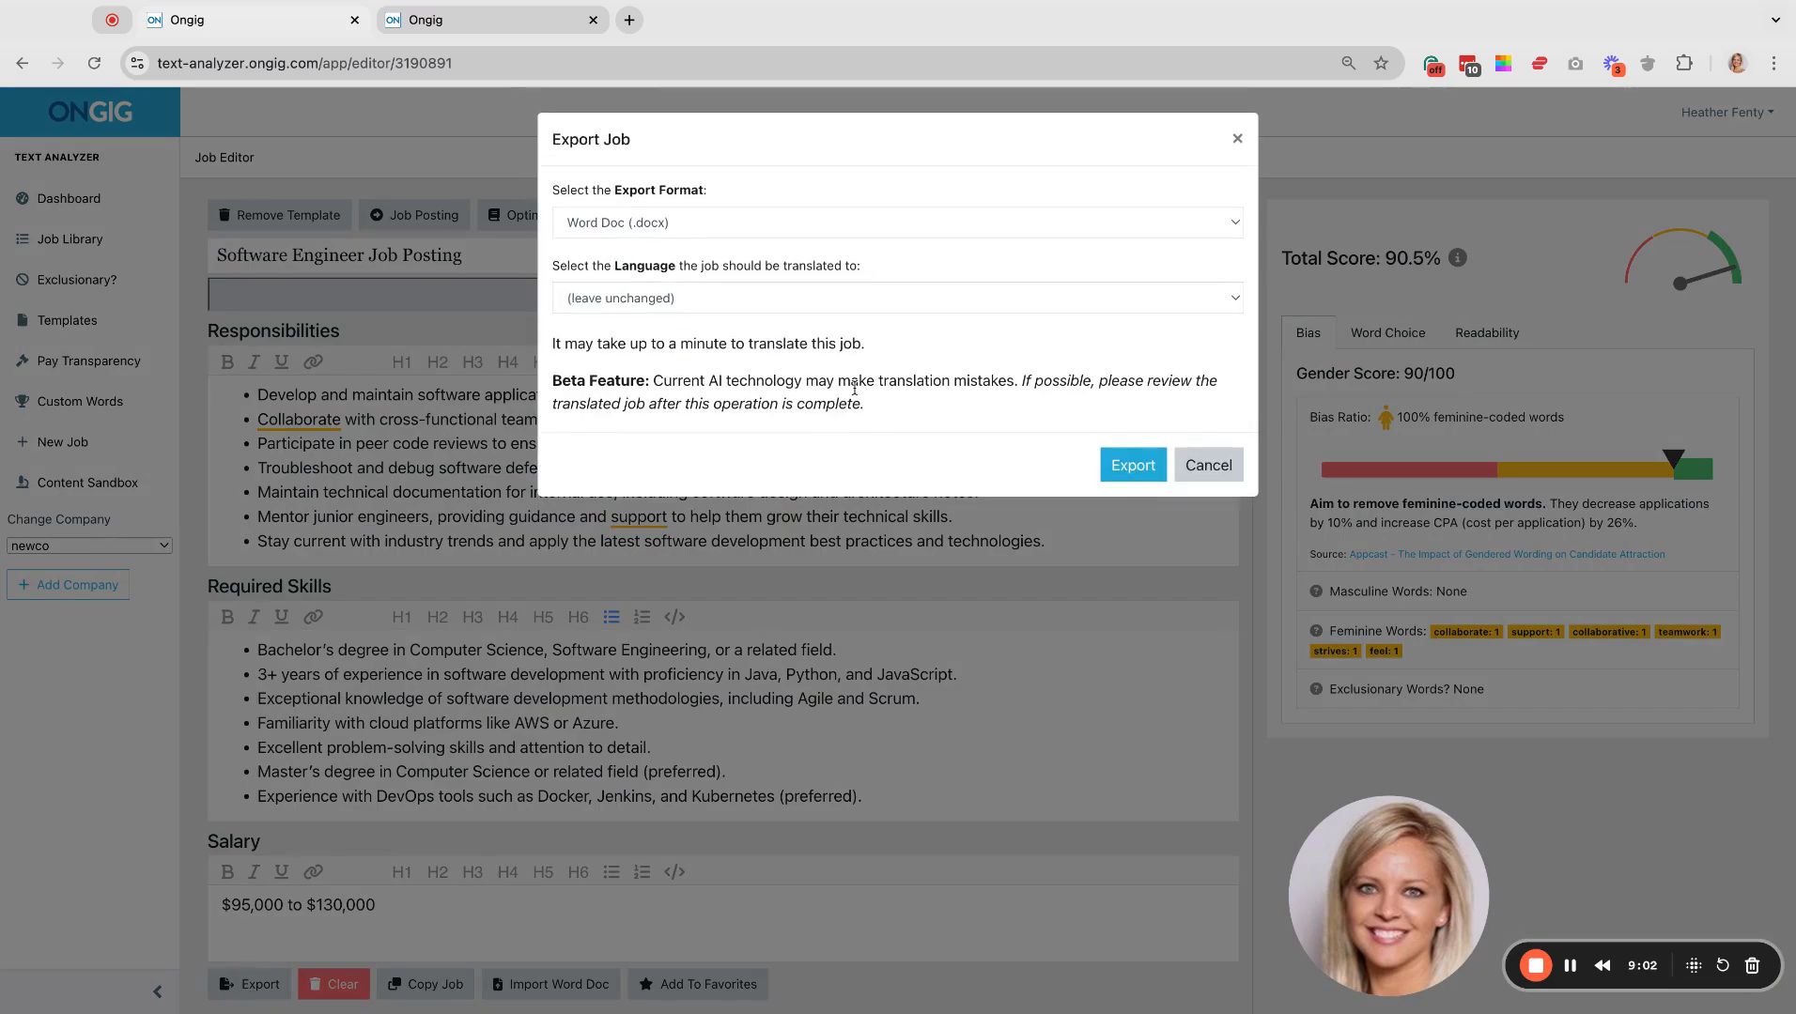
click(711, 234)
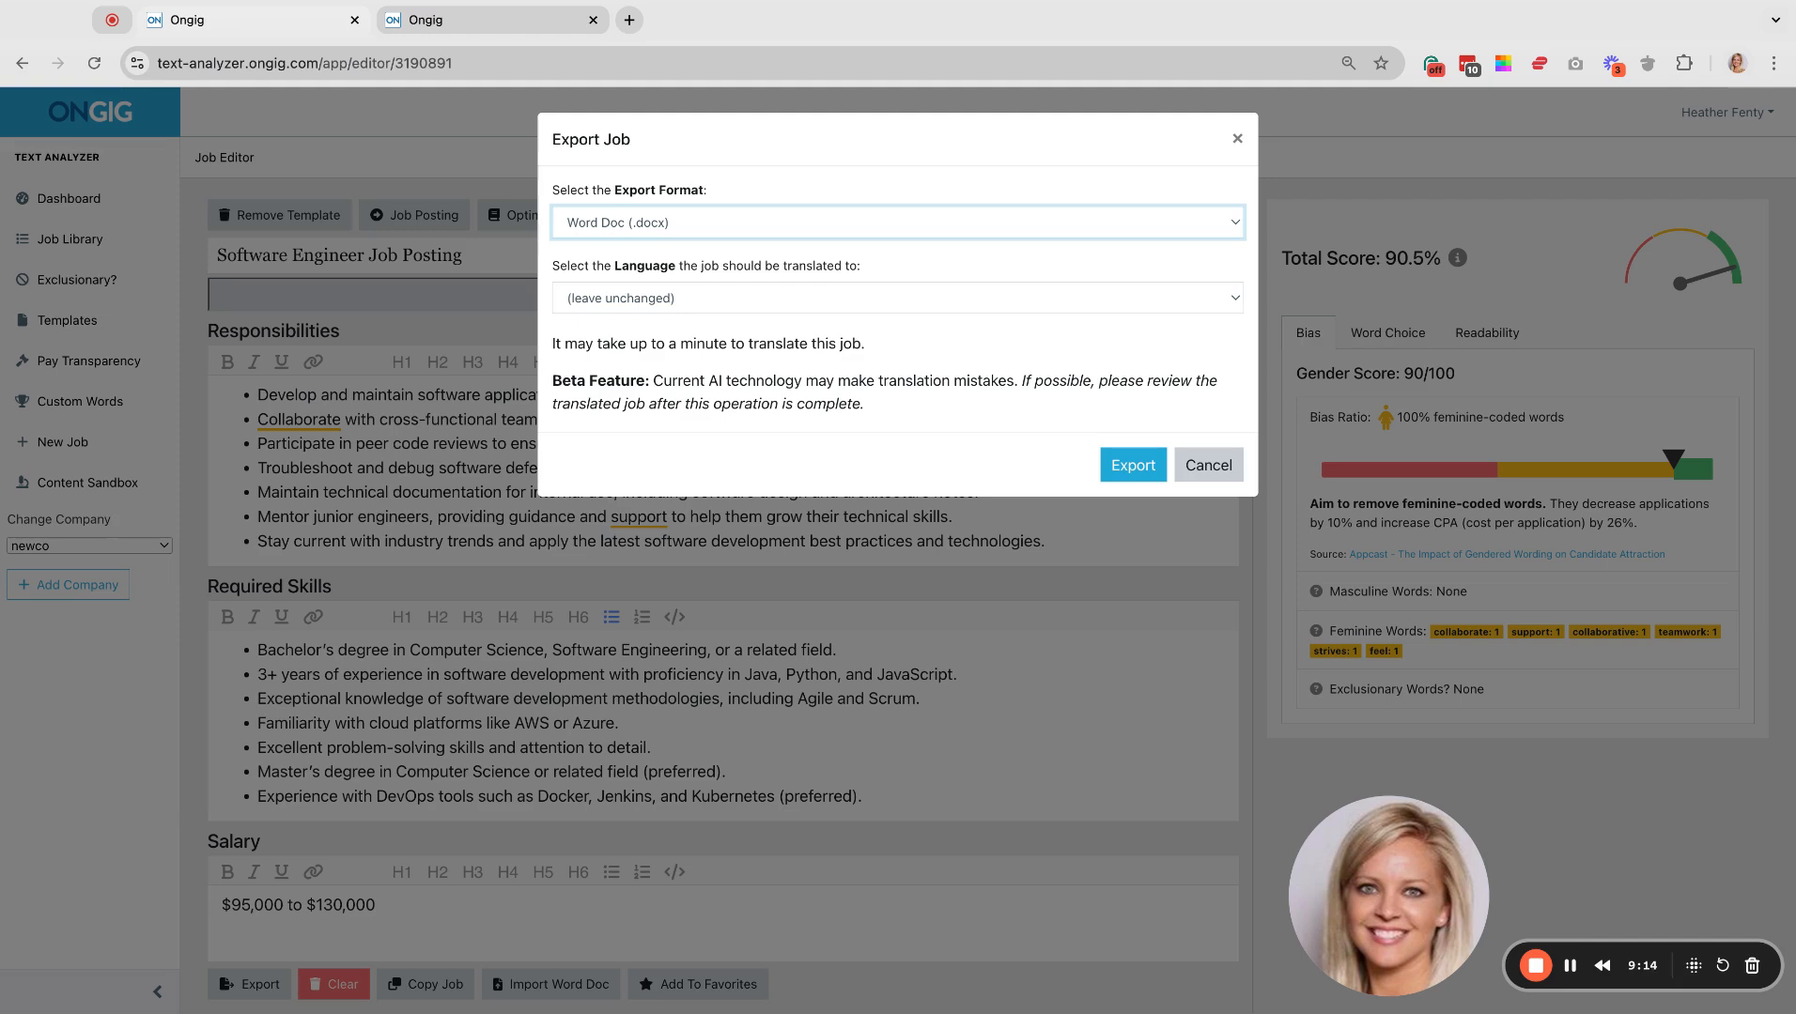
click(618, 274)
click(1125, 471)
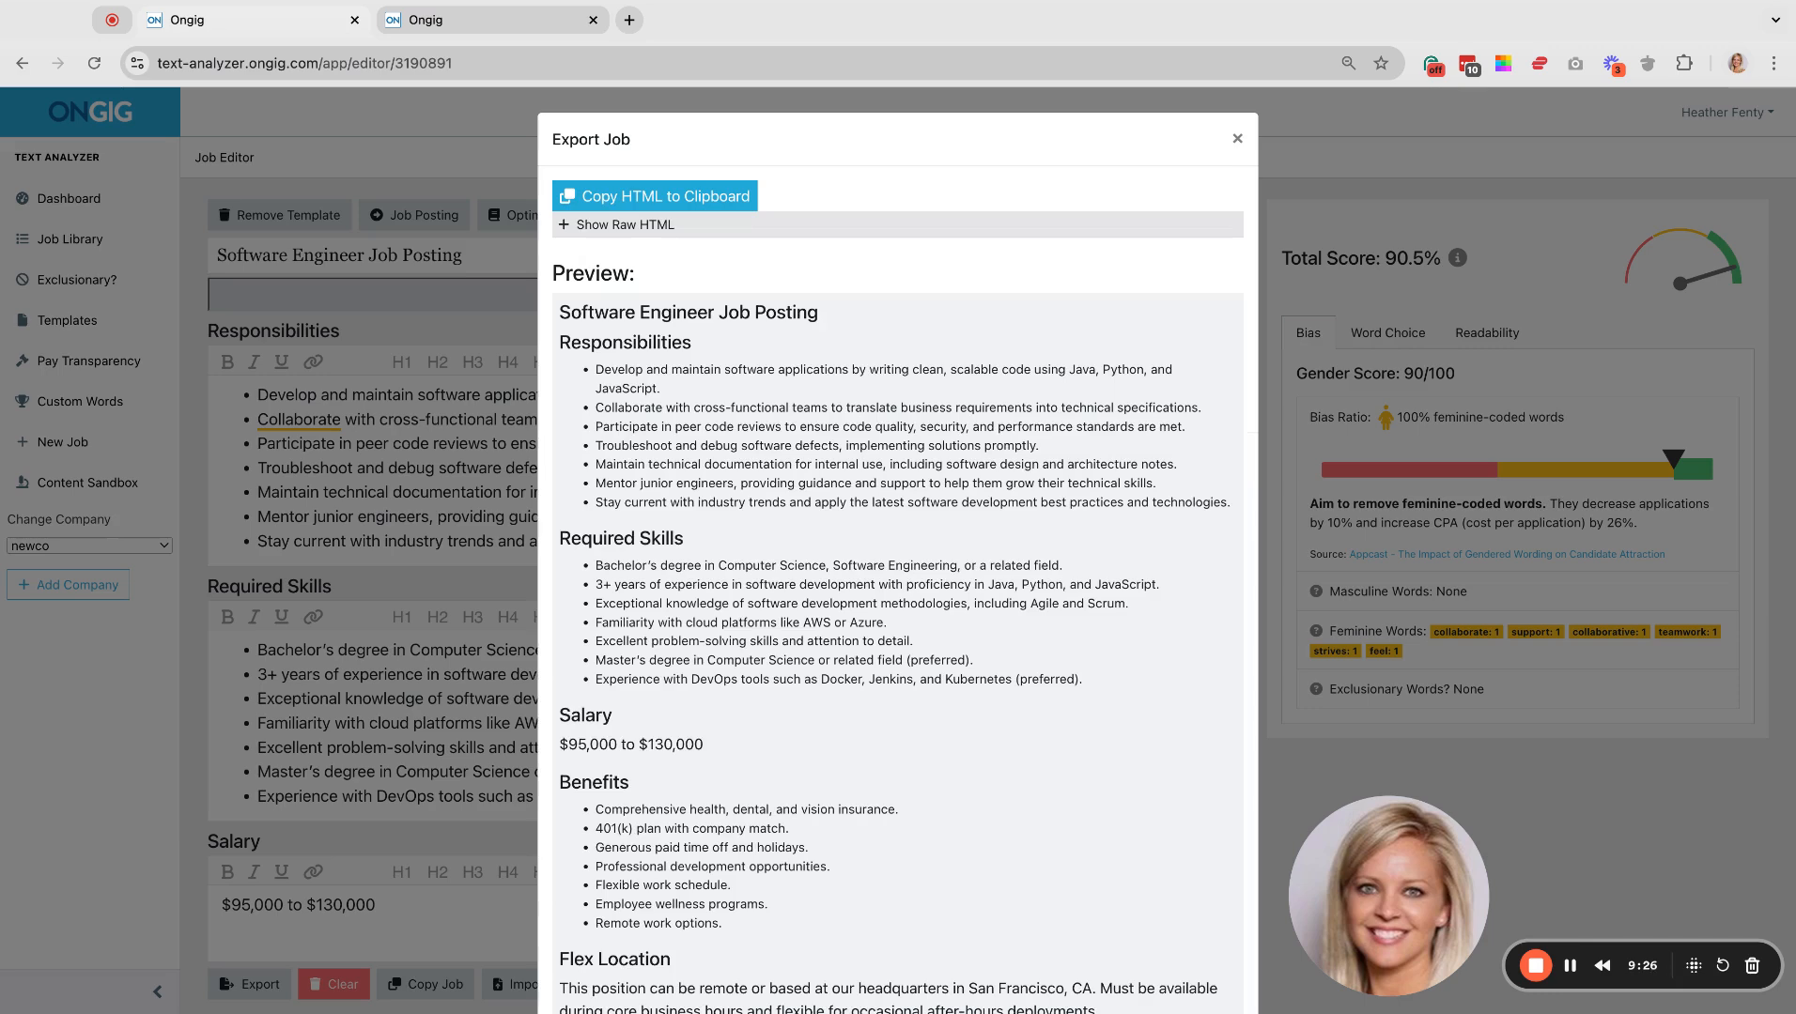
scroll(897, 554, down, 6)
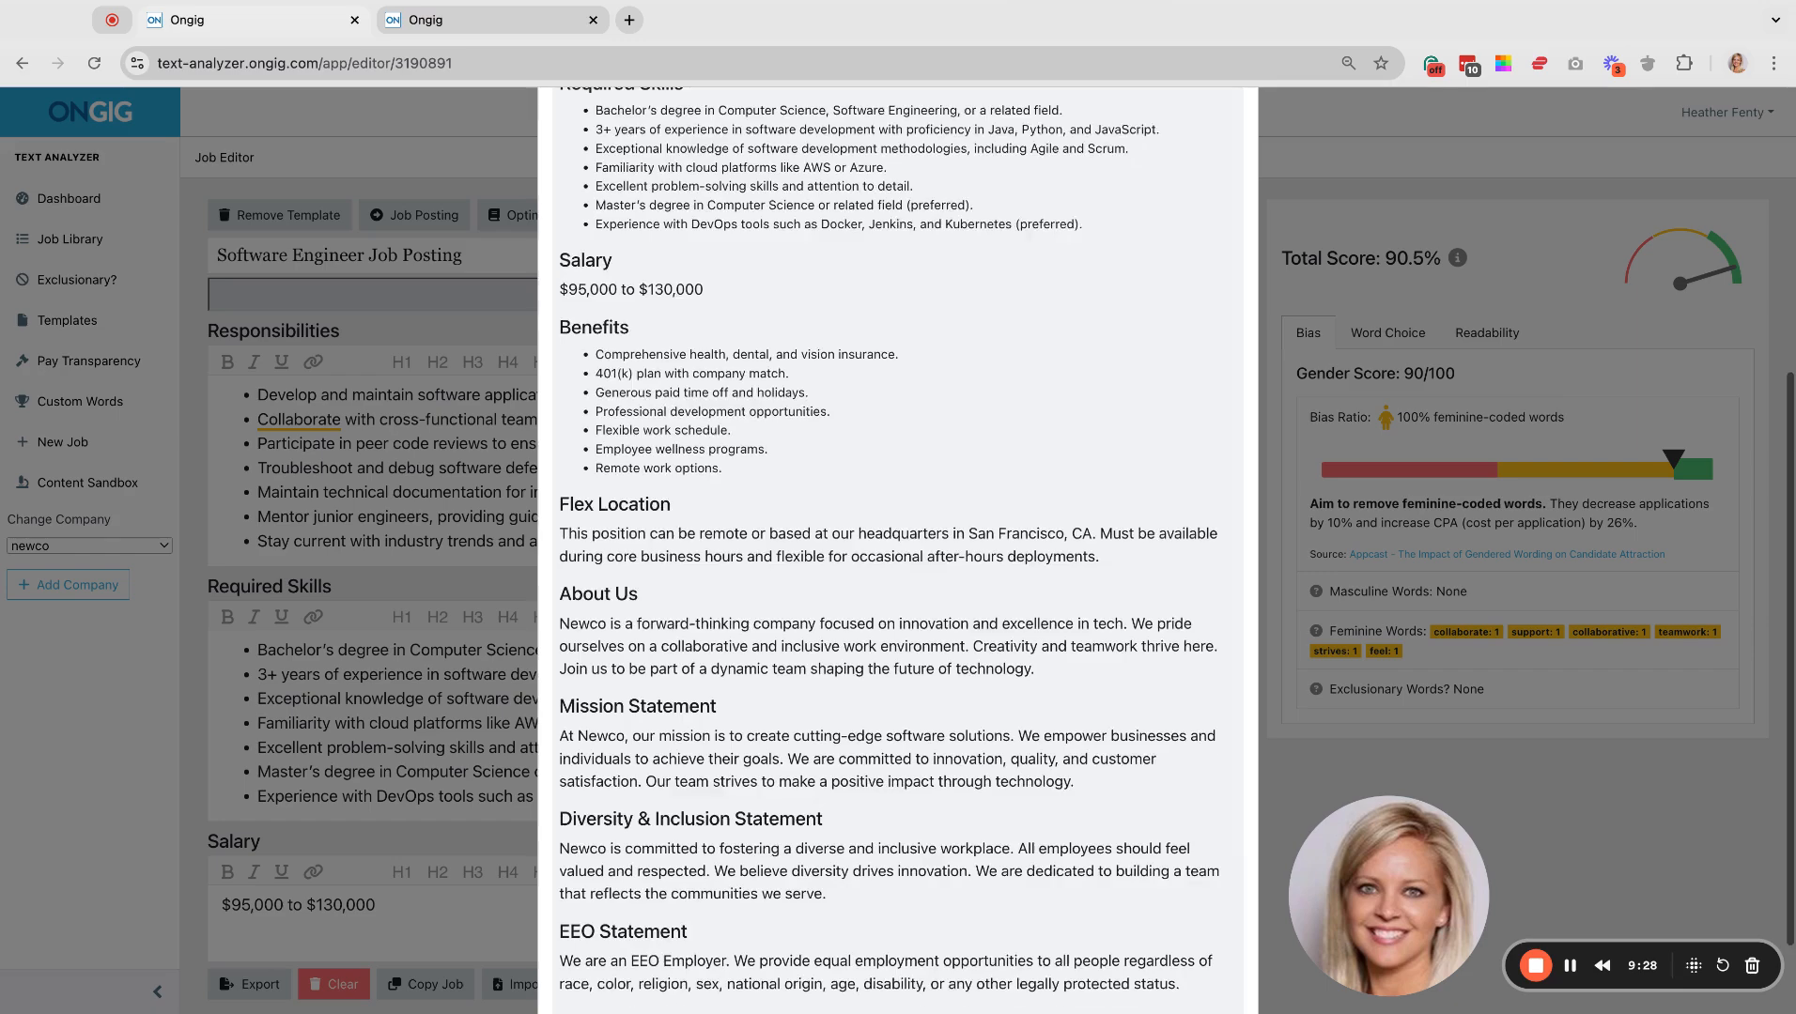
scroll(915, 582, up, 6)
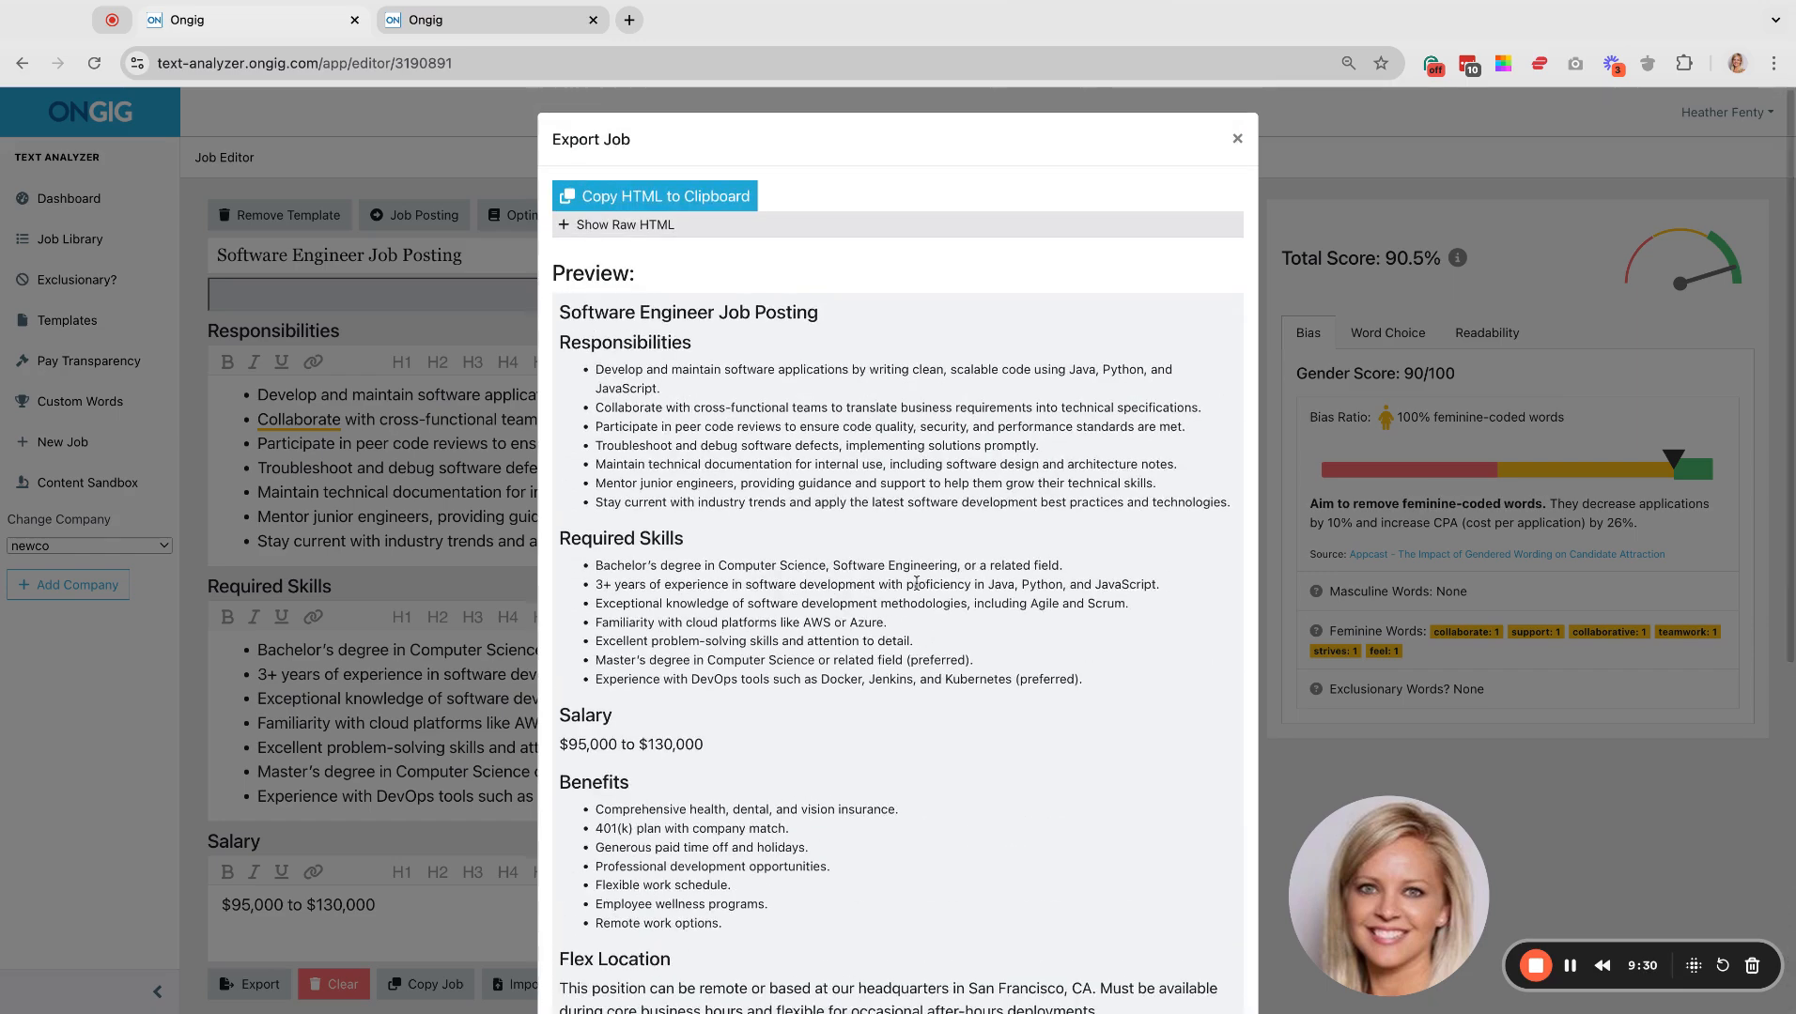
scroll(1179, 802, down, 6)
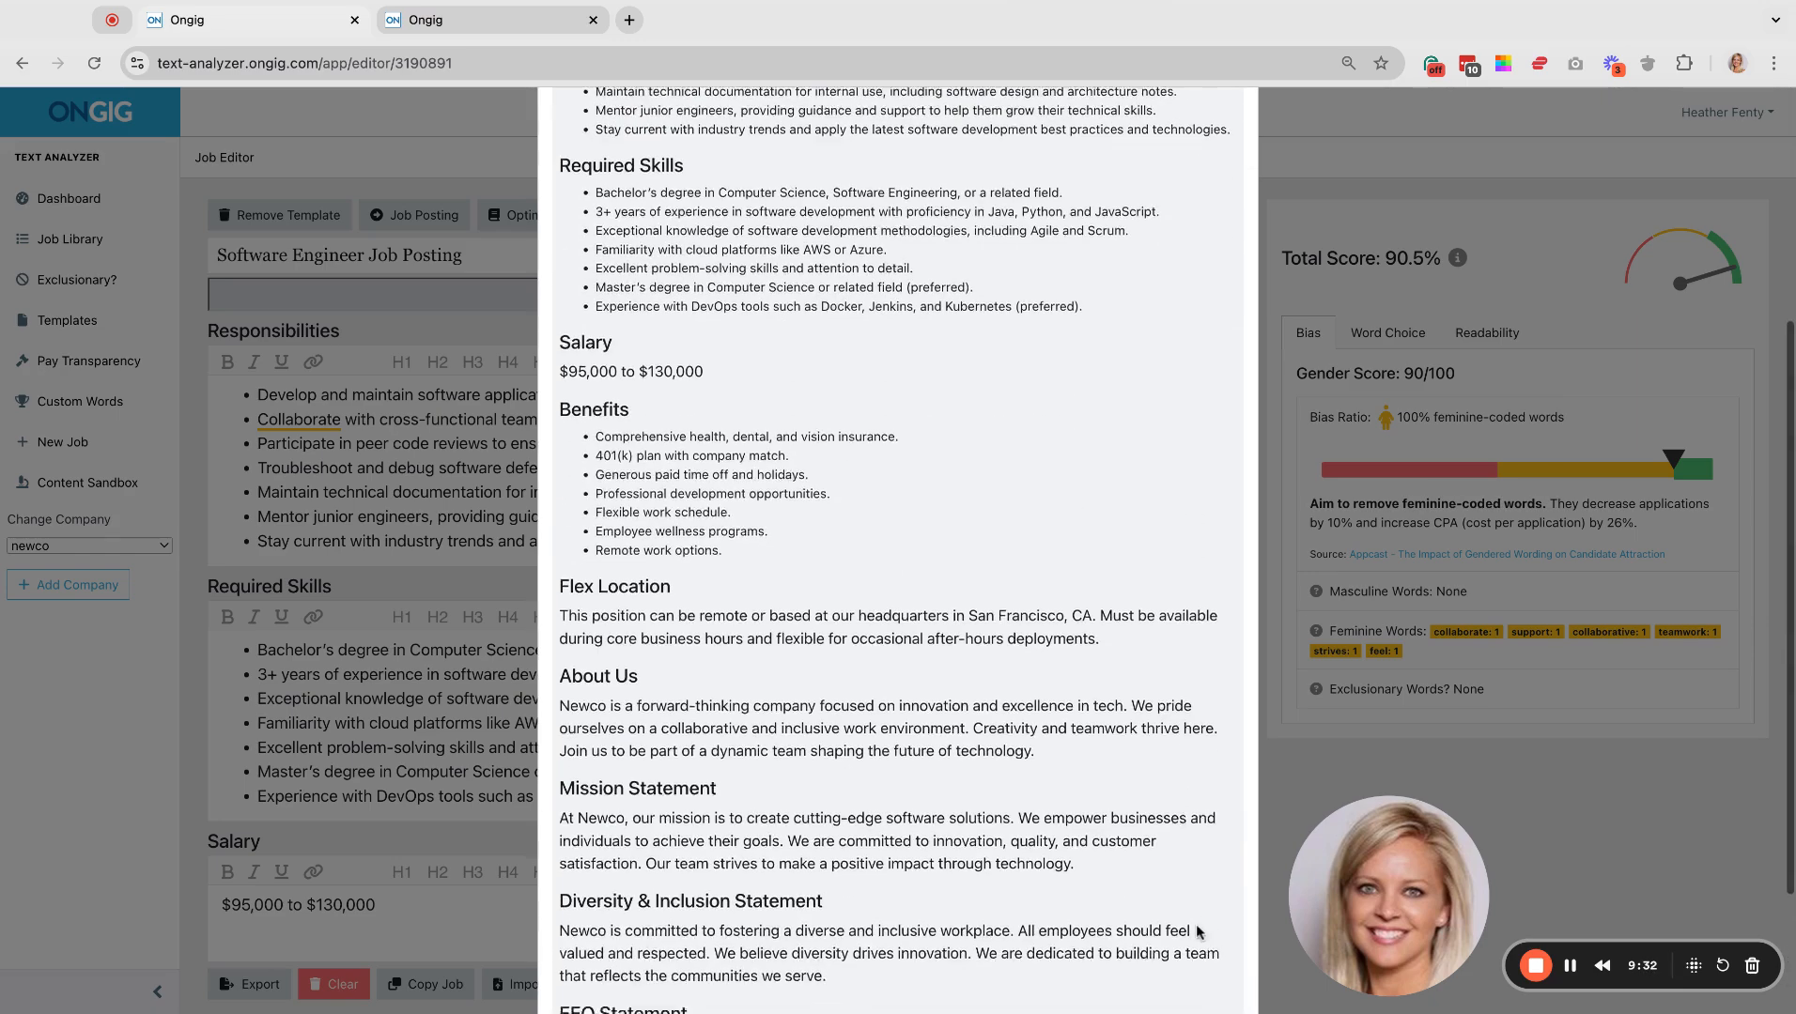
click(1212, 958)
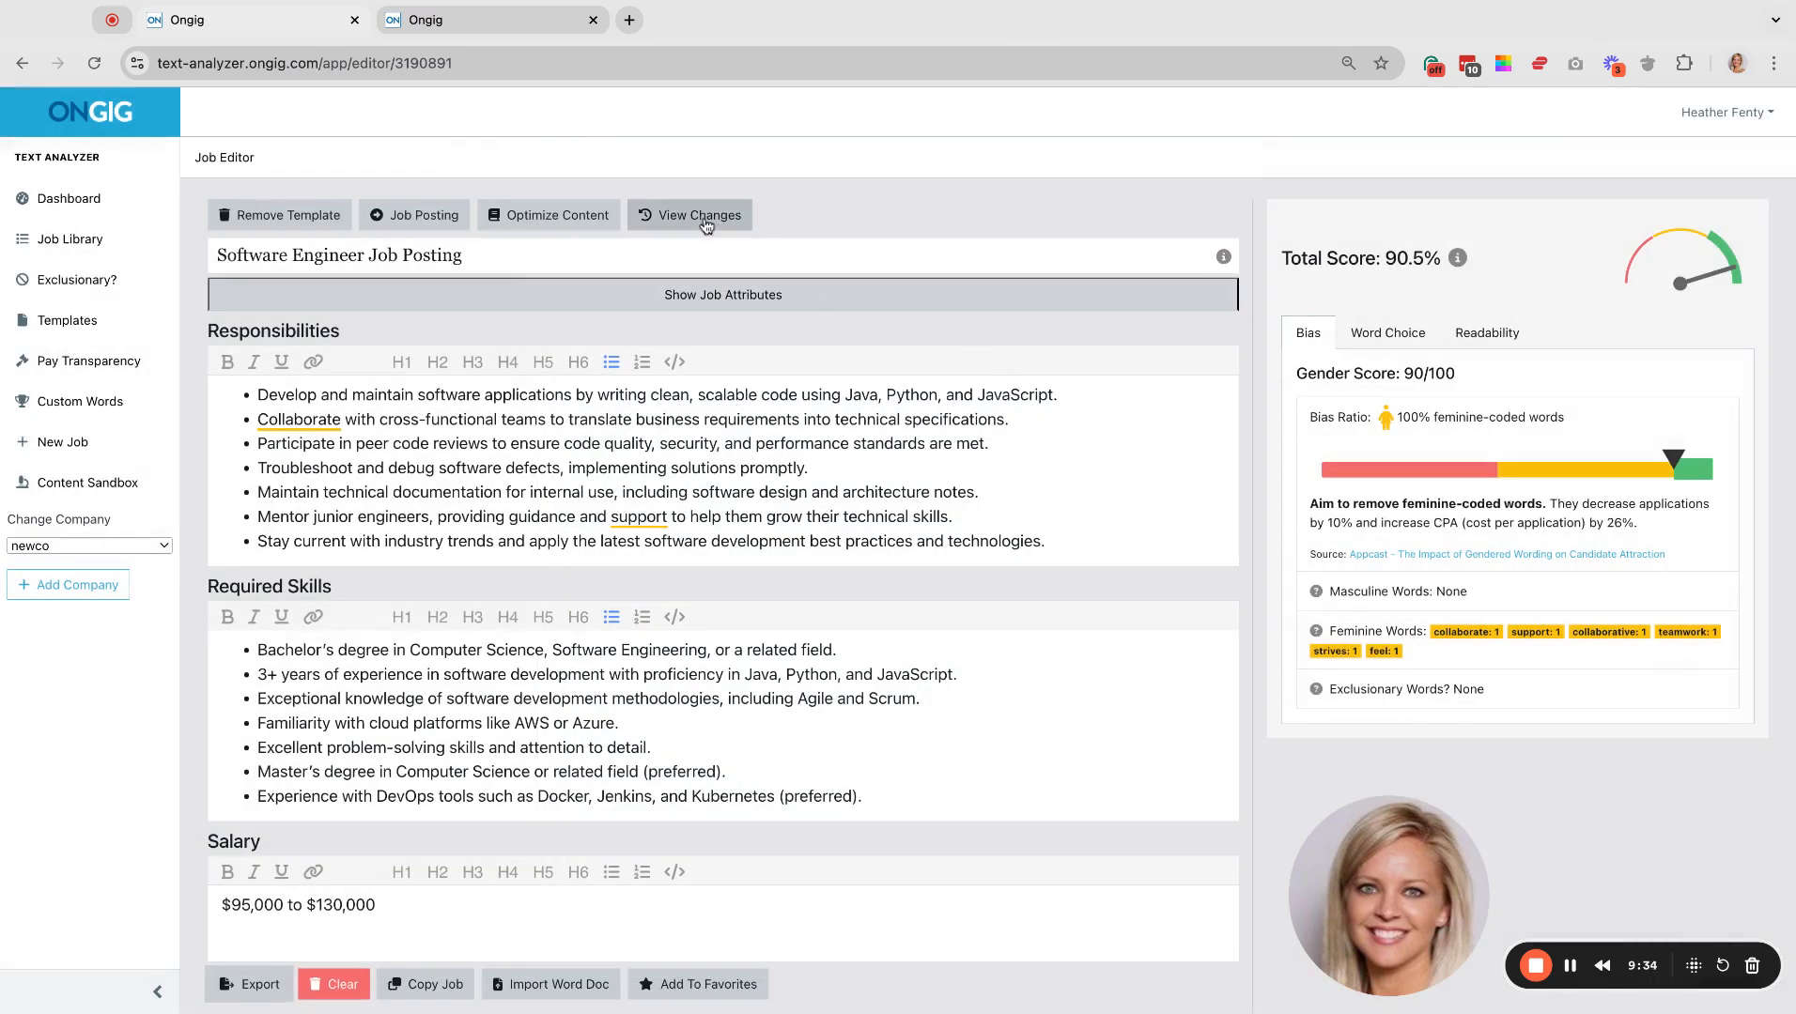
Step: Set up another export of the posting in Word Doc (.docx) format, translated to French
click(260, 985)
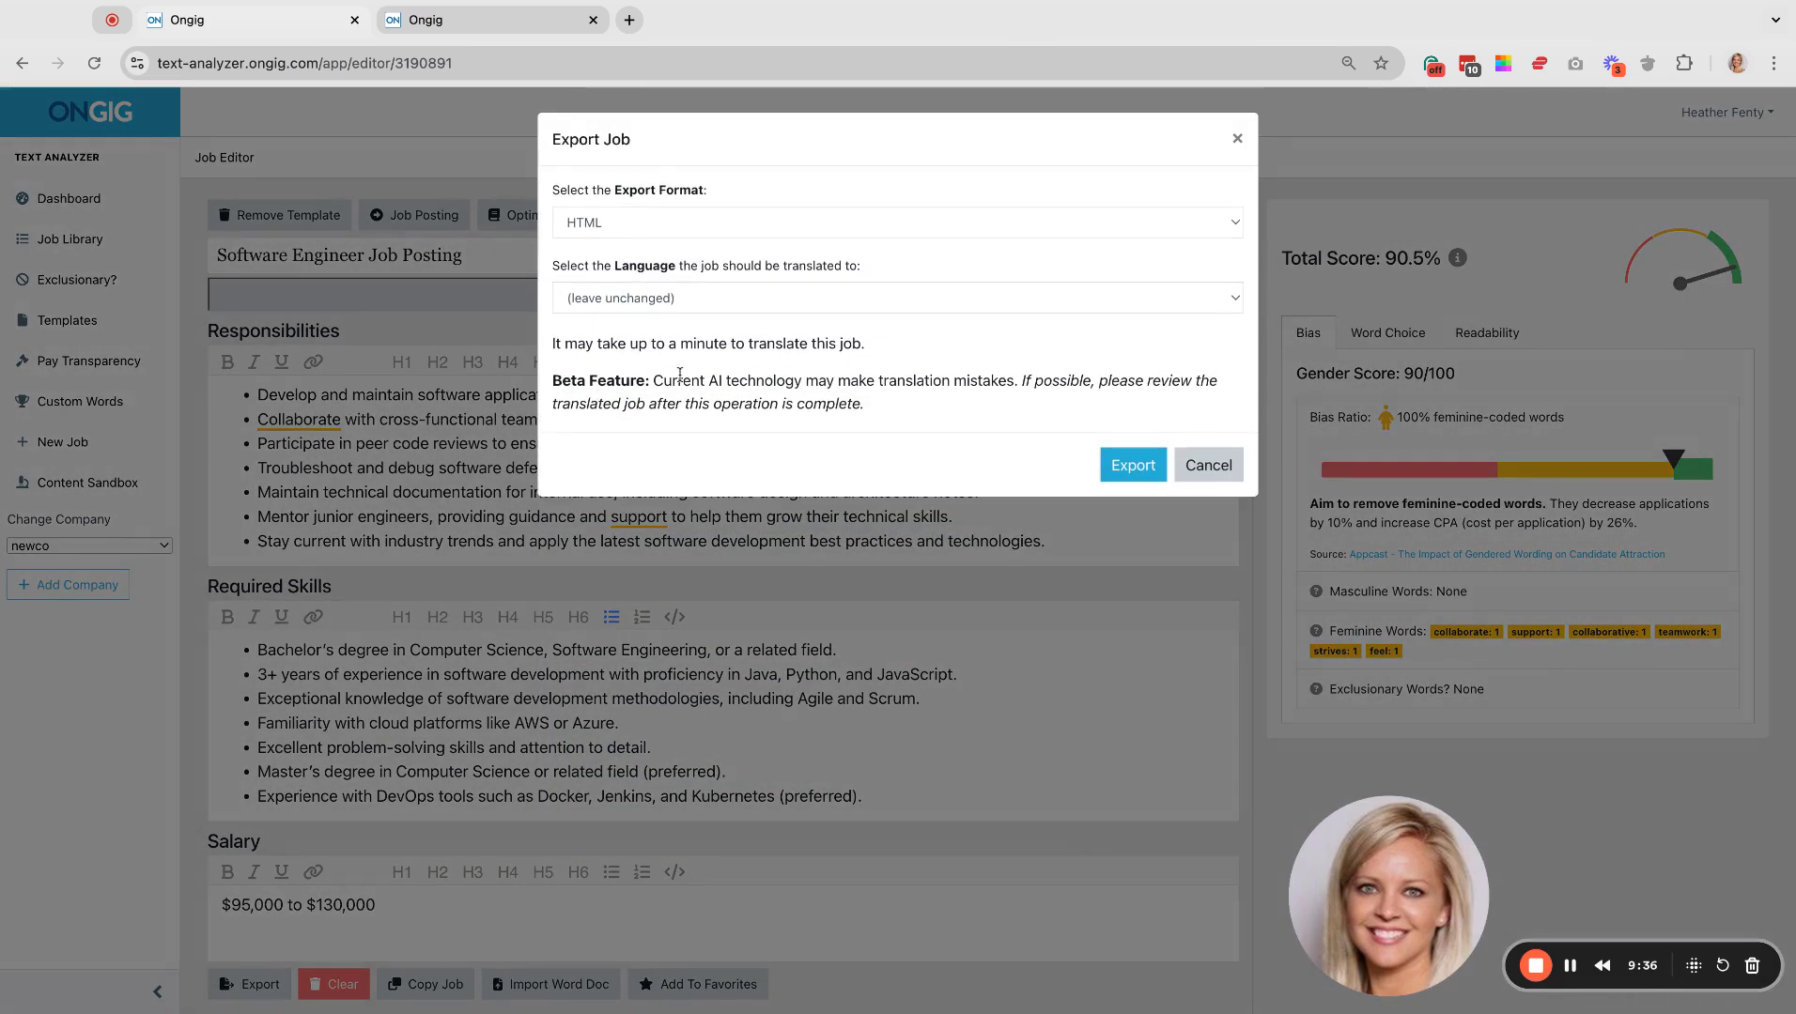
click(769, 305)
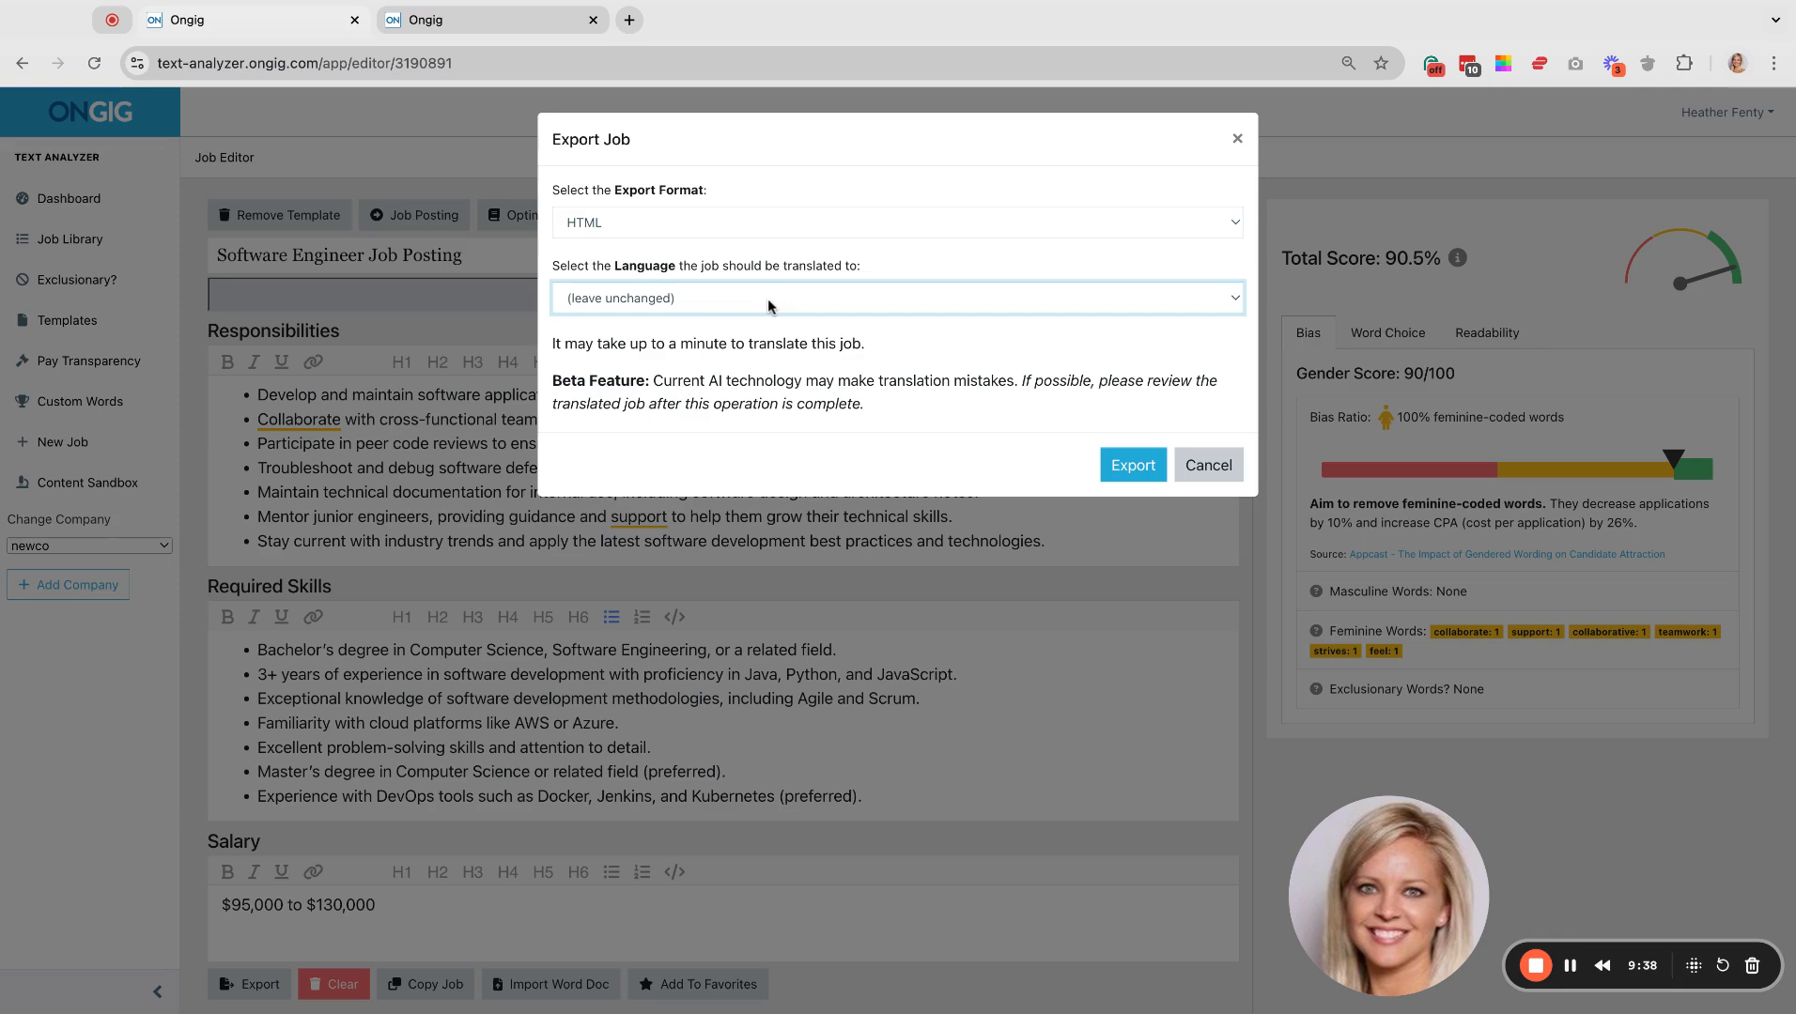
click(804, 229)
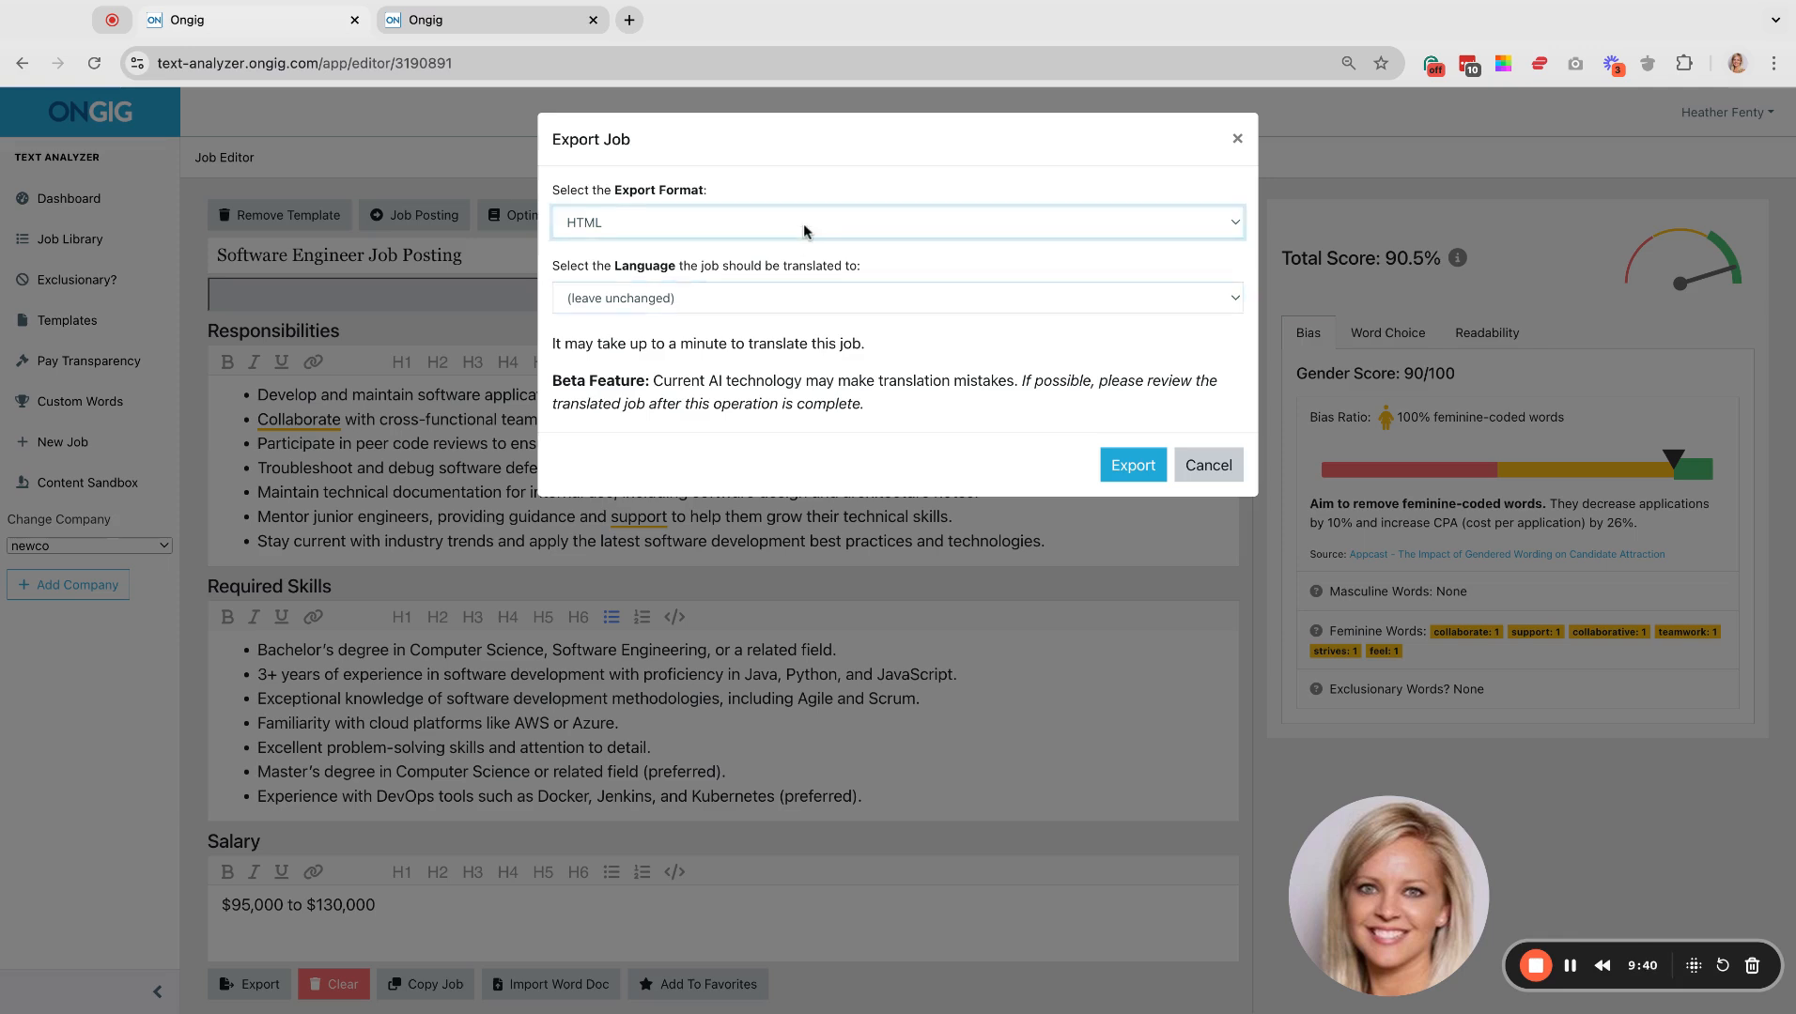
click(804, 230)
click(739, 309)
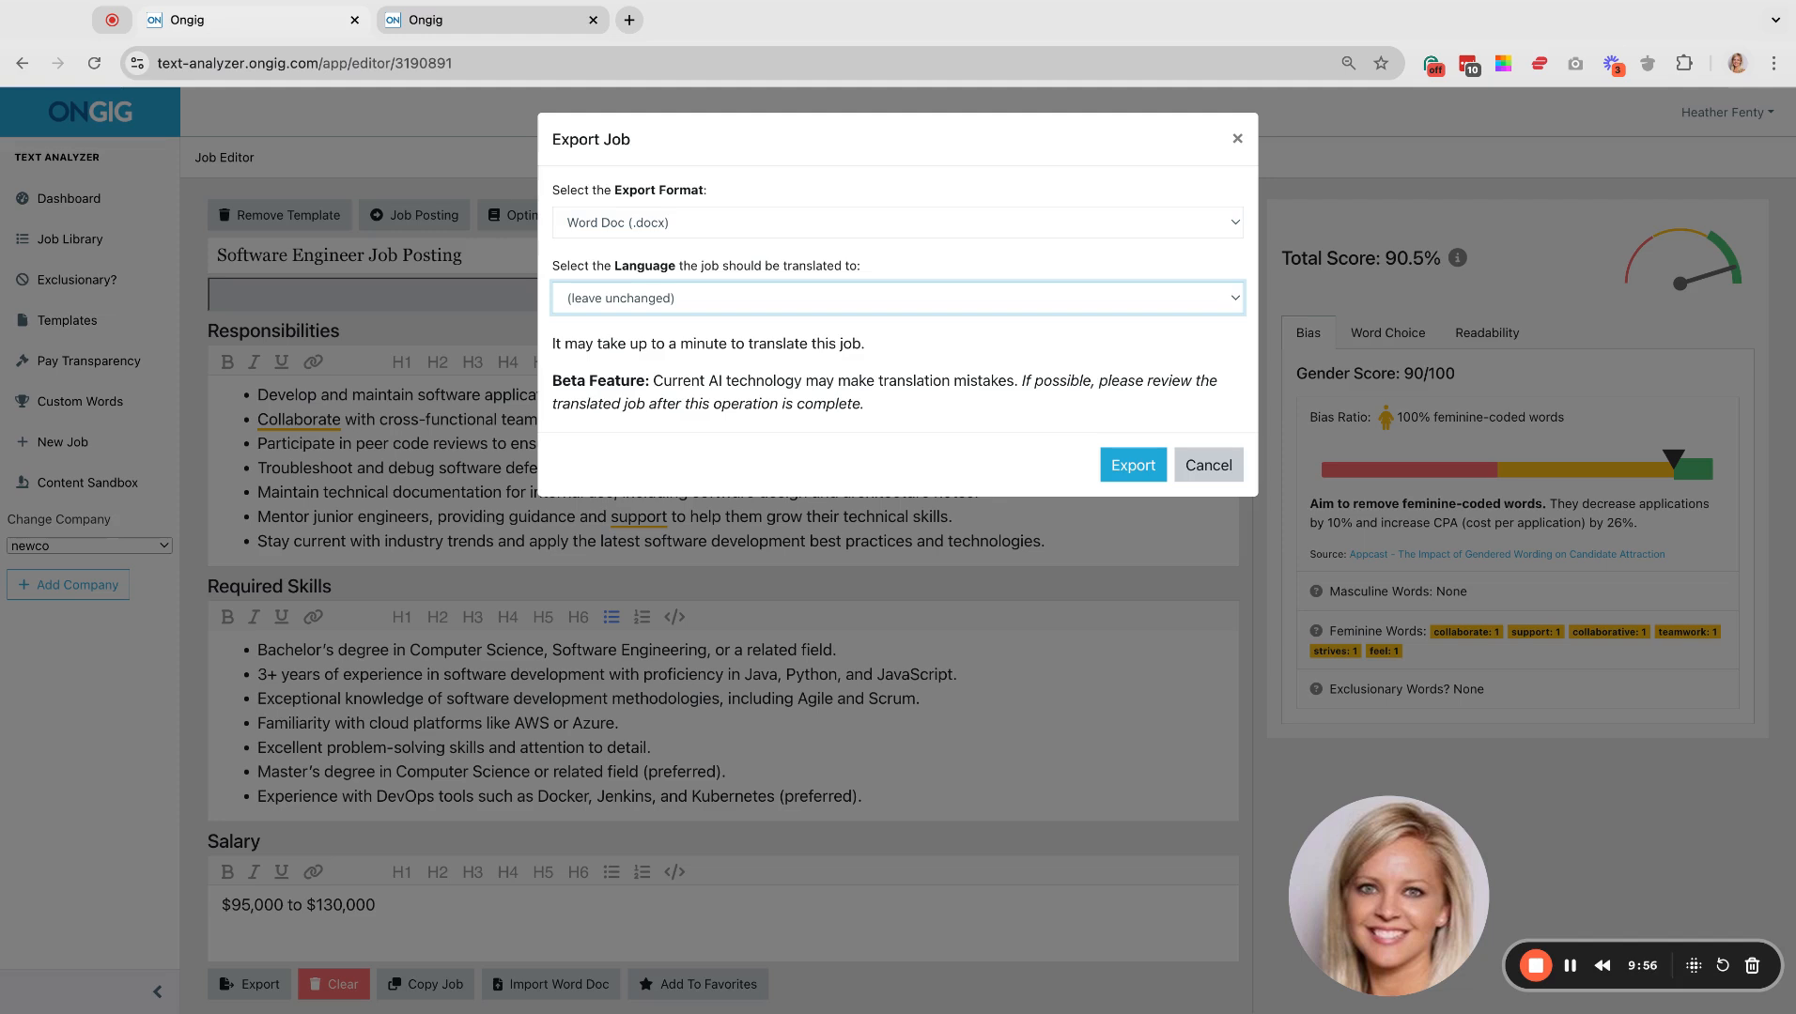
click(691, 335)
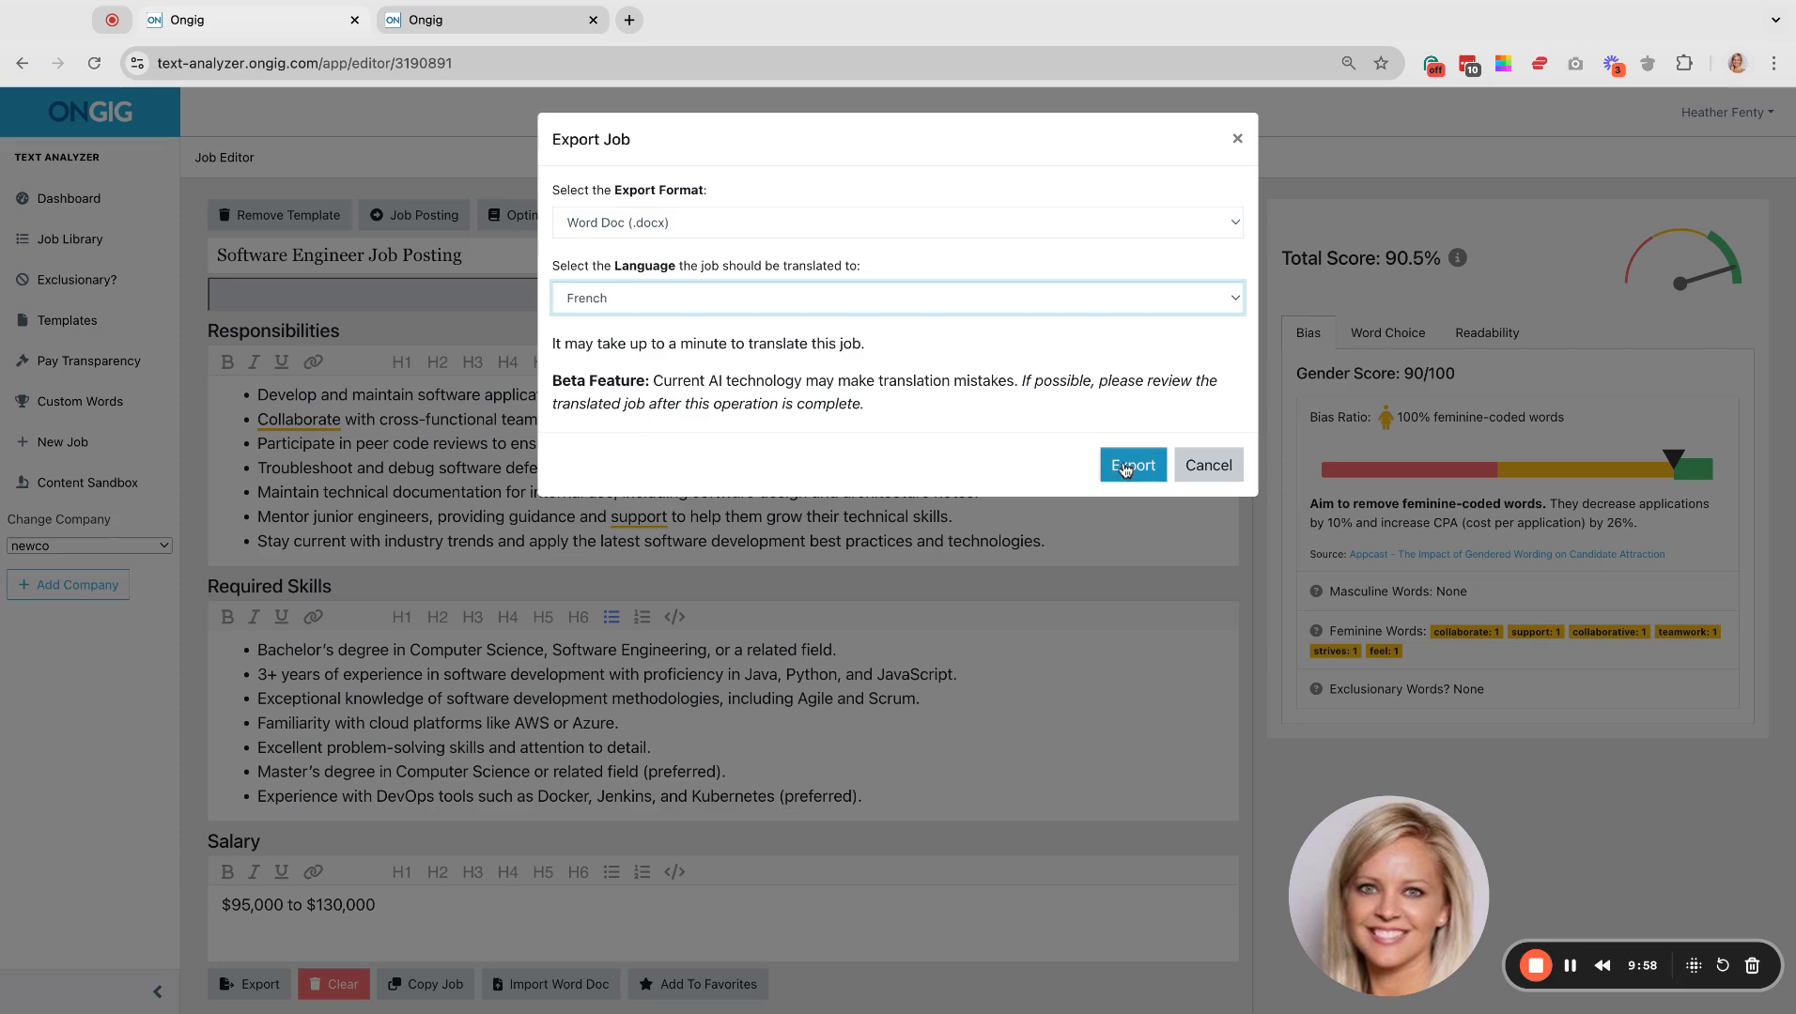